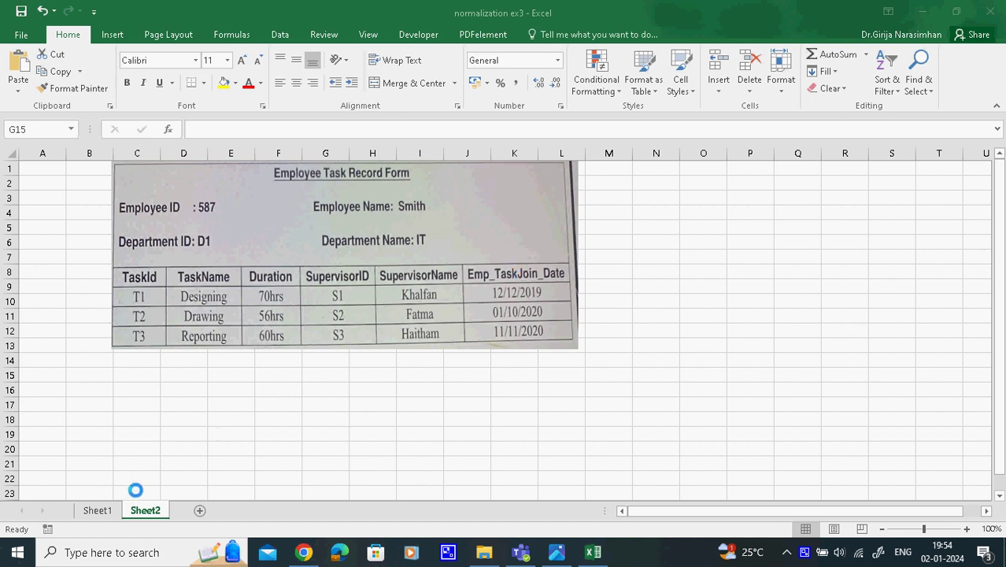
- Examine the column headings of the unnormalized table on Sheet1, from employee id through Emp_task join date
click(90, 509)
click(90, 510)
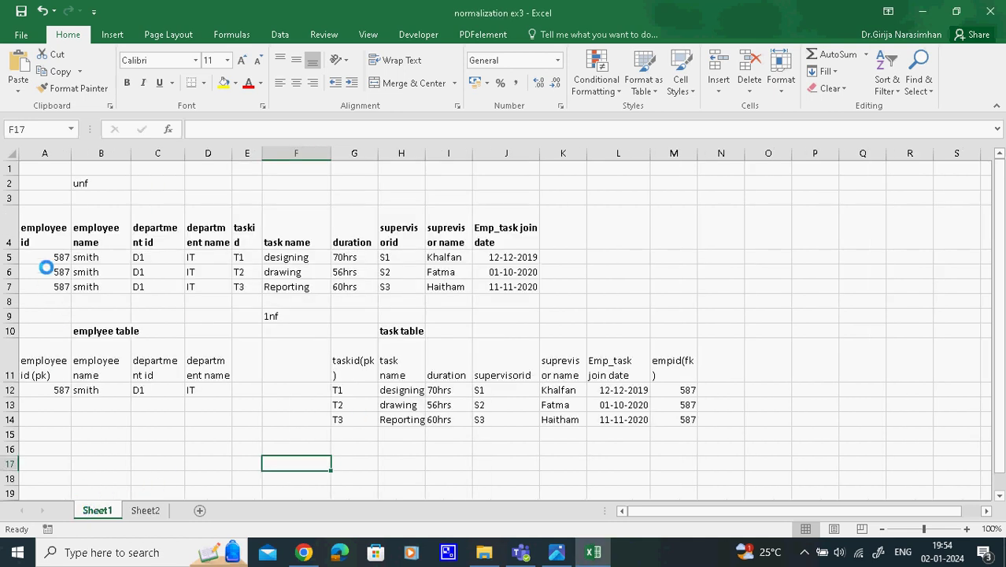
click(56, 232)
click(116, 240)
click(145, 236)
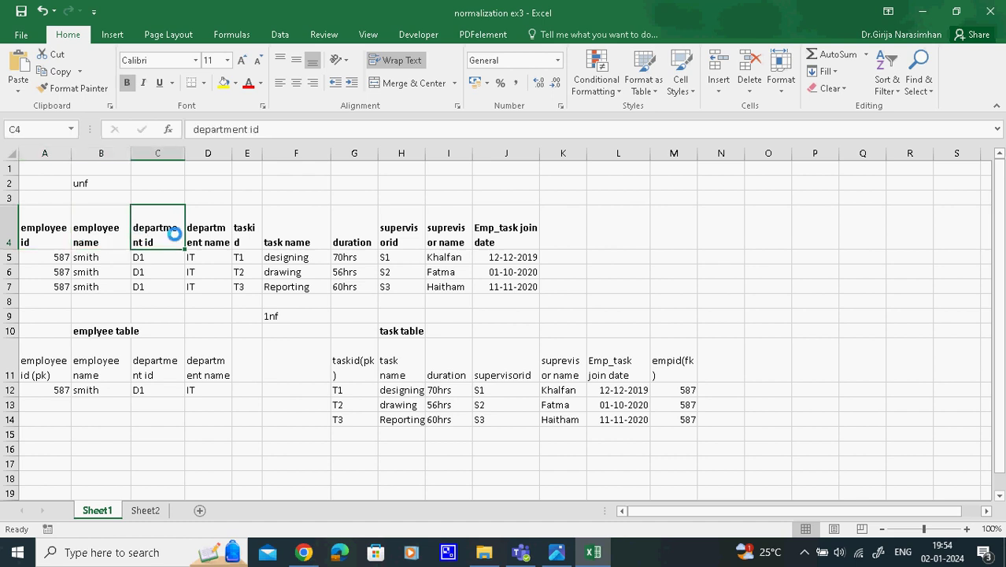
click(227, 237)
click(241, 234)
click(279, 240)
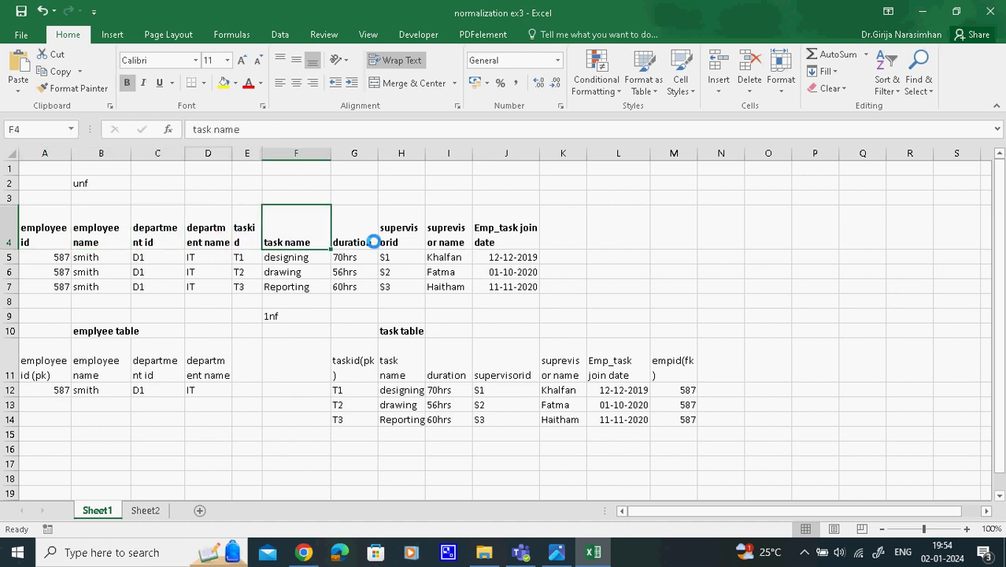
click(348, 244)
click(394, 243)
click(445, 235)
click(475, 237)
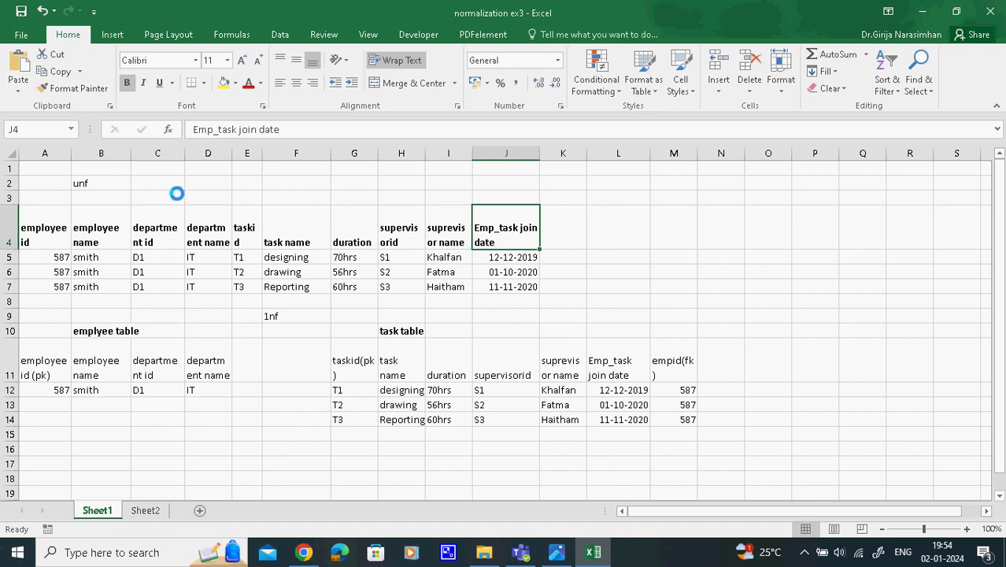
- Make the "unf" label in B2 and the "1nf" label in F9 bold
click(78, 181)
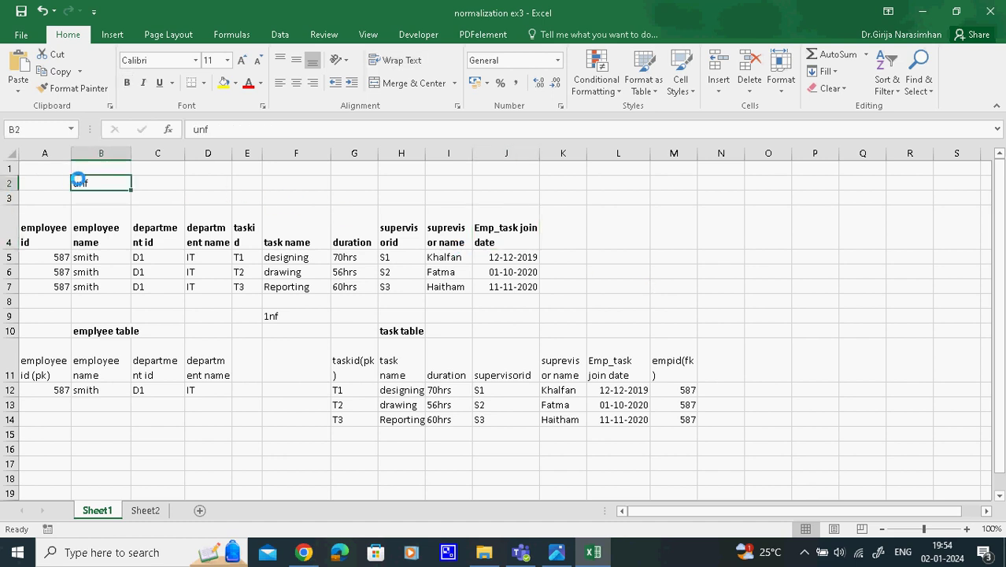
click(127, 82)
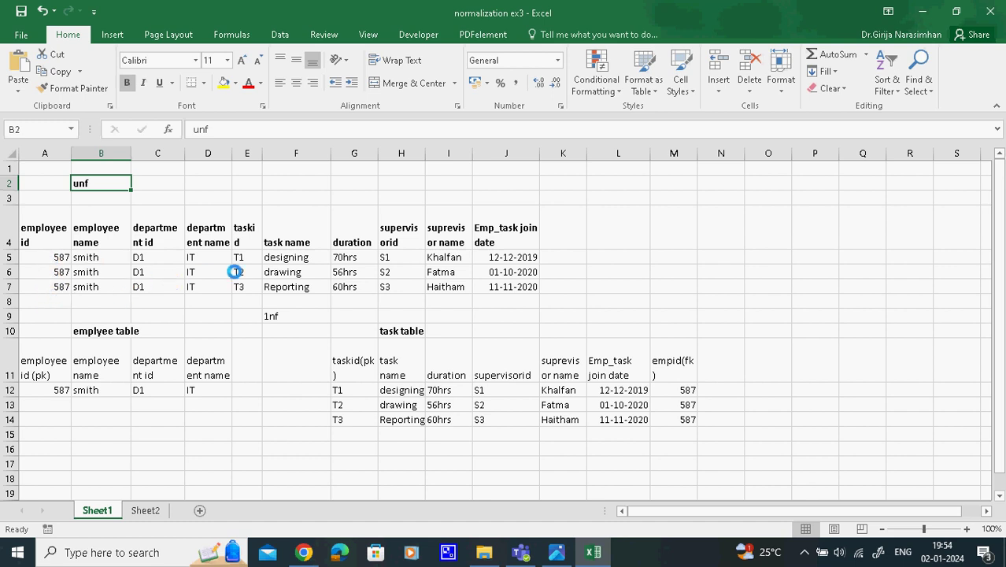
click(269, 315)
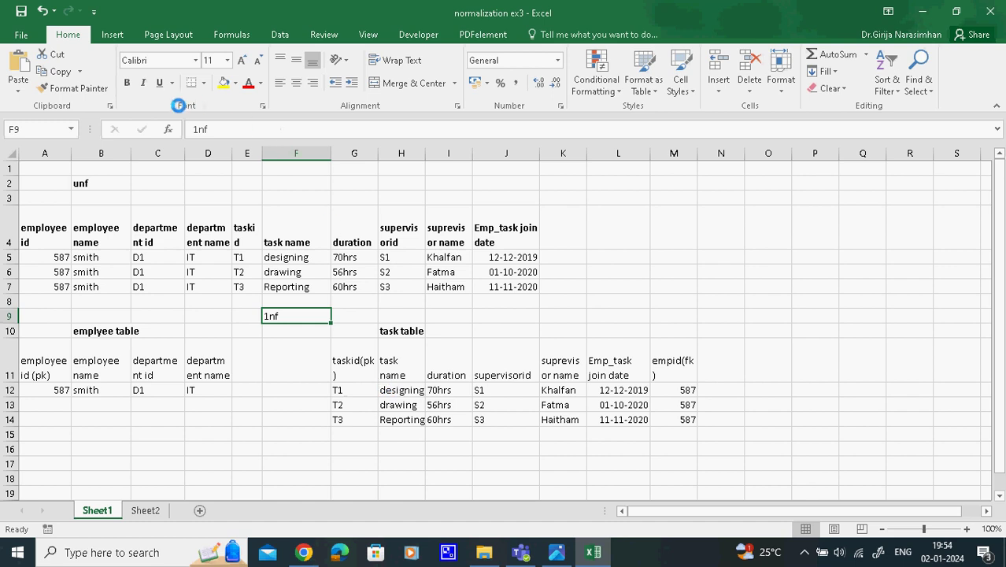
click(126, 83)
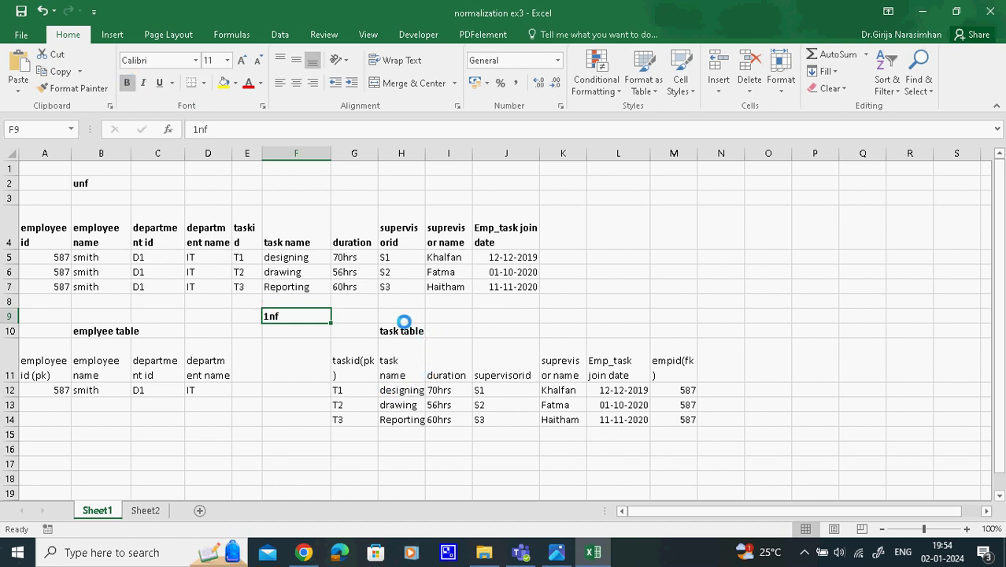
- Enter the note "remove redundancy" in cell H9, beside the 1nf label
click(394, 315)
text(remove)
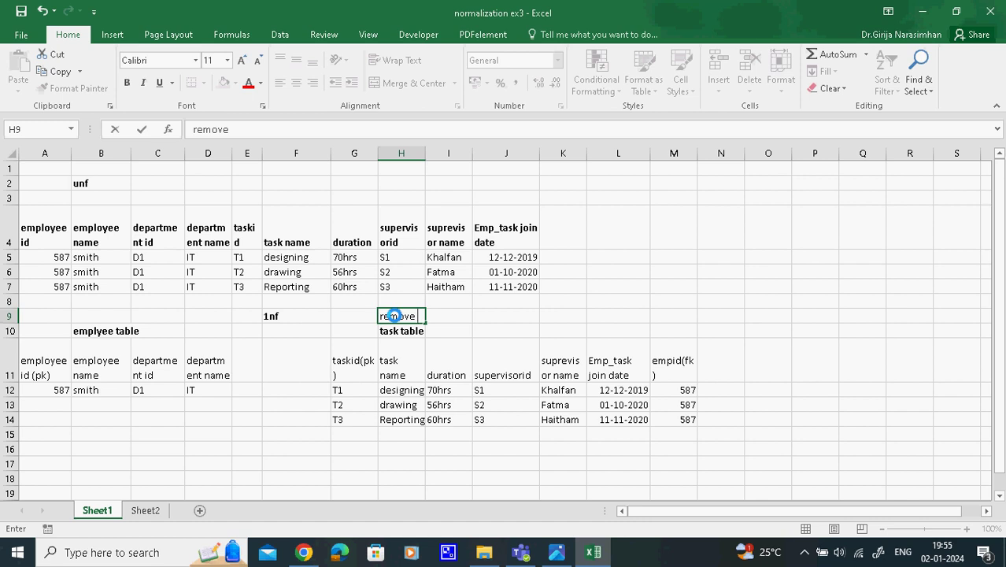
text( redundanc)
click(621, 300)
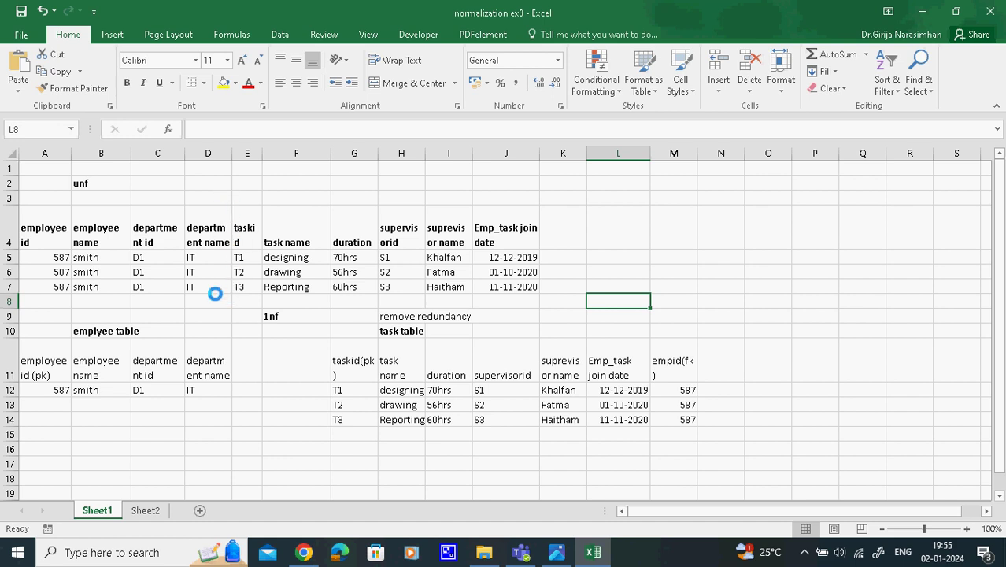
- Compare the Employee Task Record Form on Sheet2 with the employee table's column headings under 1nf on Sheet1
click(142, 510)
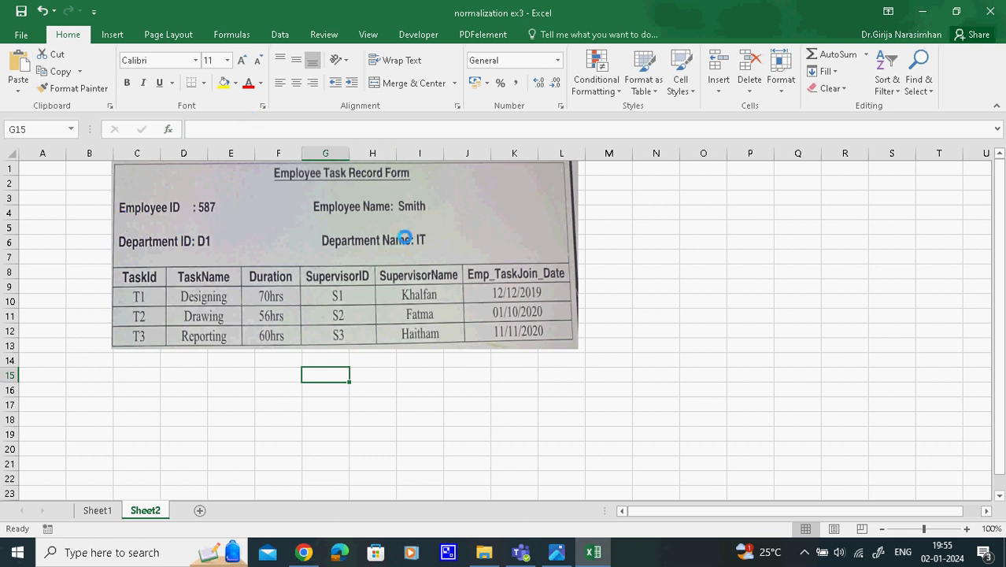
click(97, 511)
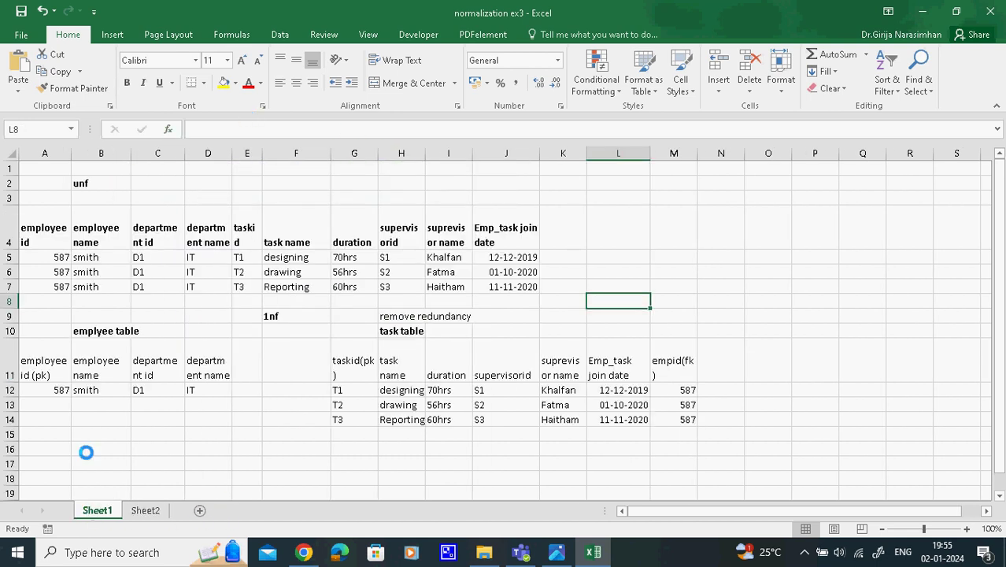
click(43, 372)
click(103, 364)
click(151, 364)
click(228, 364)
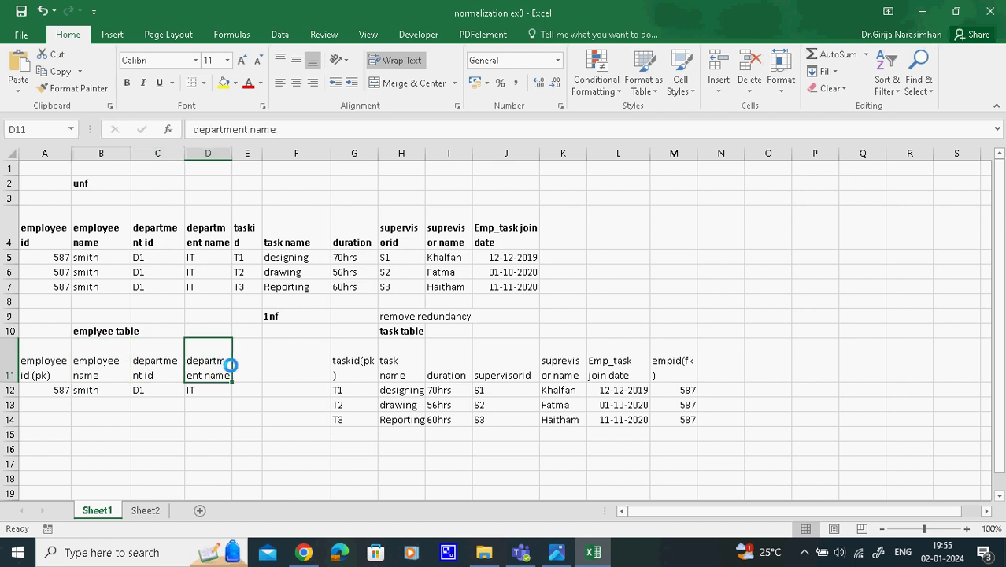
click(126, 334)
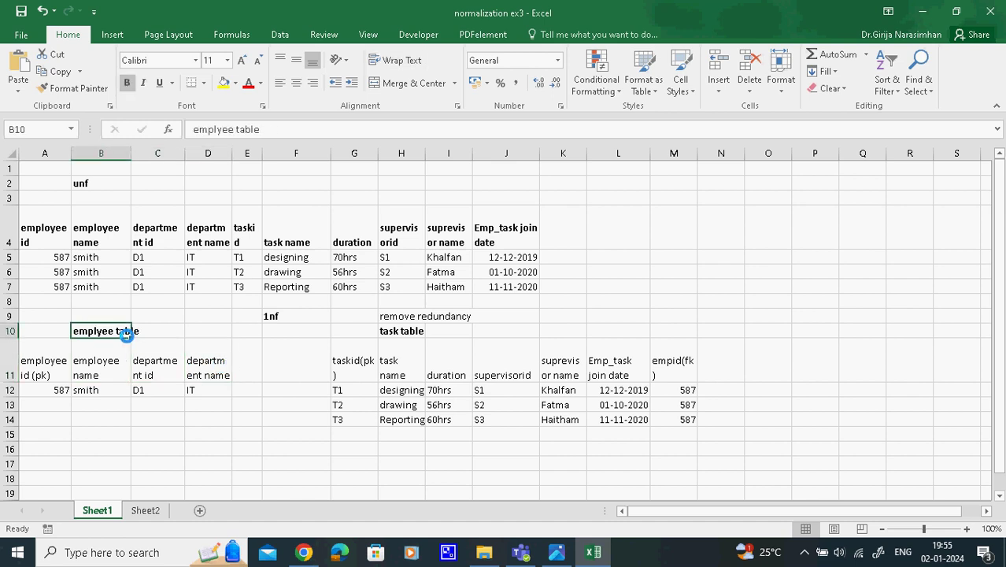
- Enter the note "pk, fk" in cell J9, beside the redundancy note
click(398, 317)
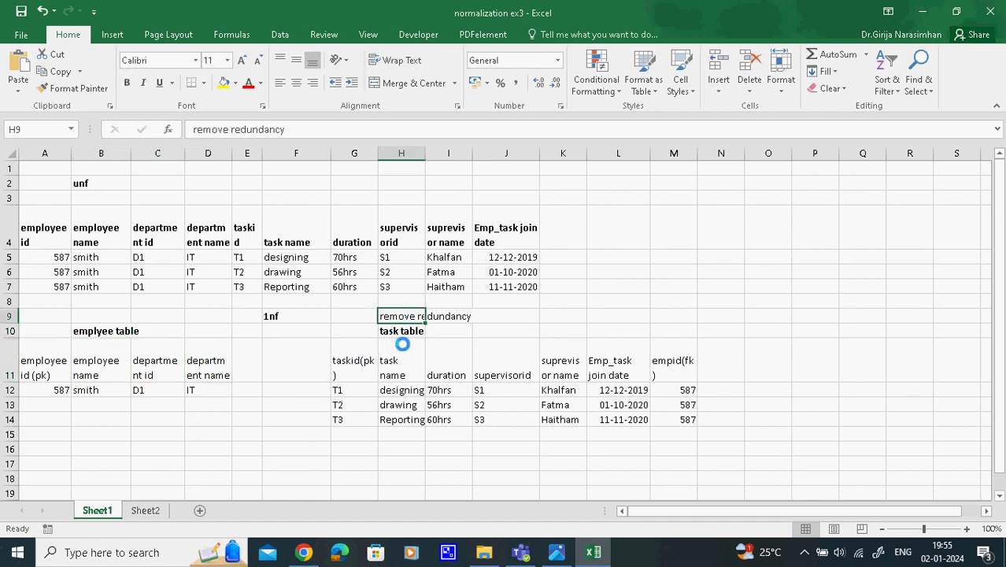
click(530, 315)
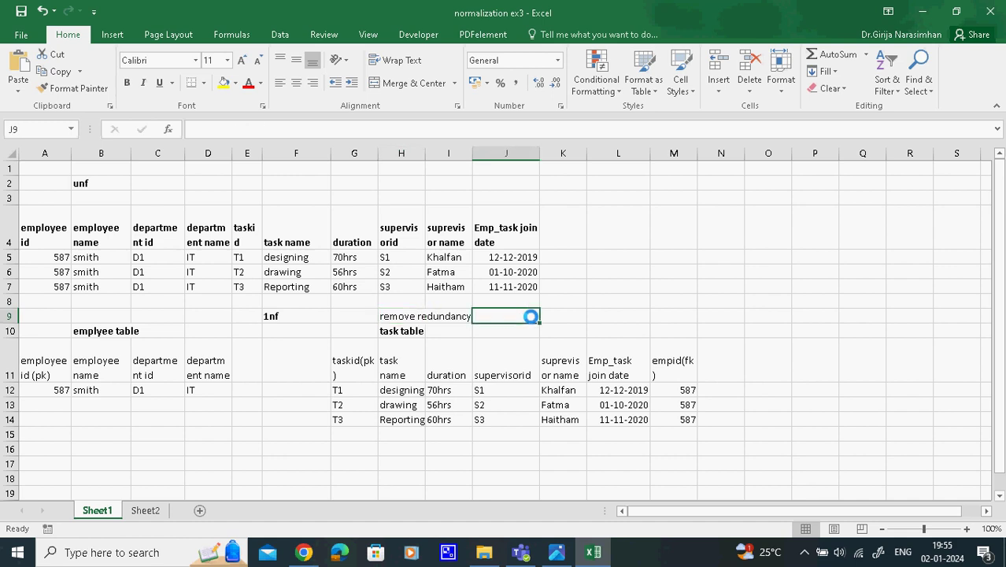
text(pk, fk)
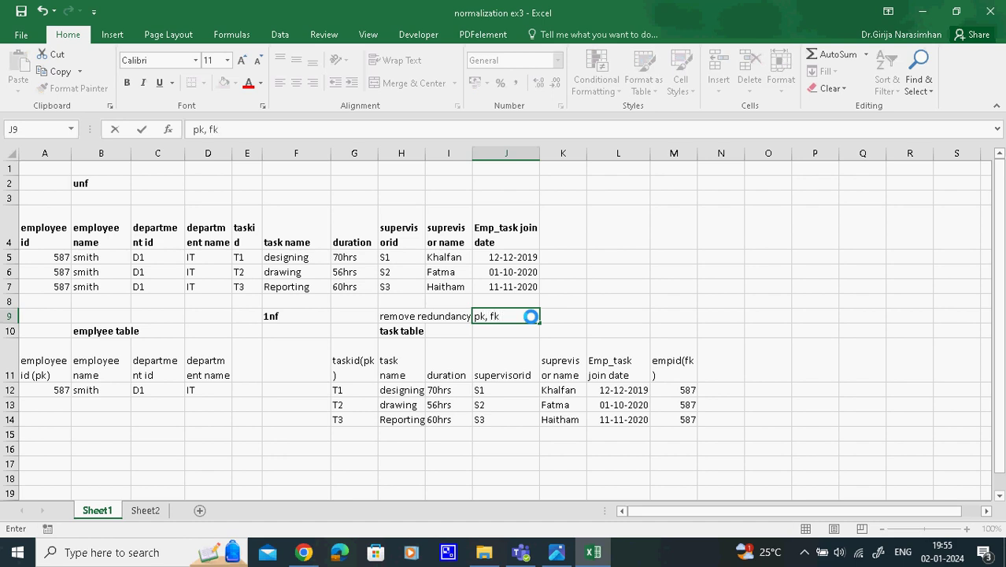
click(637, 320)
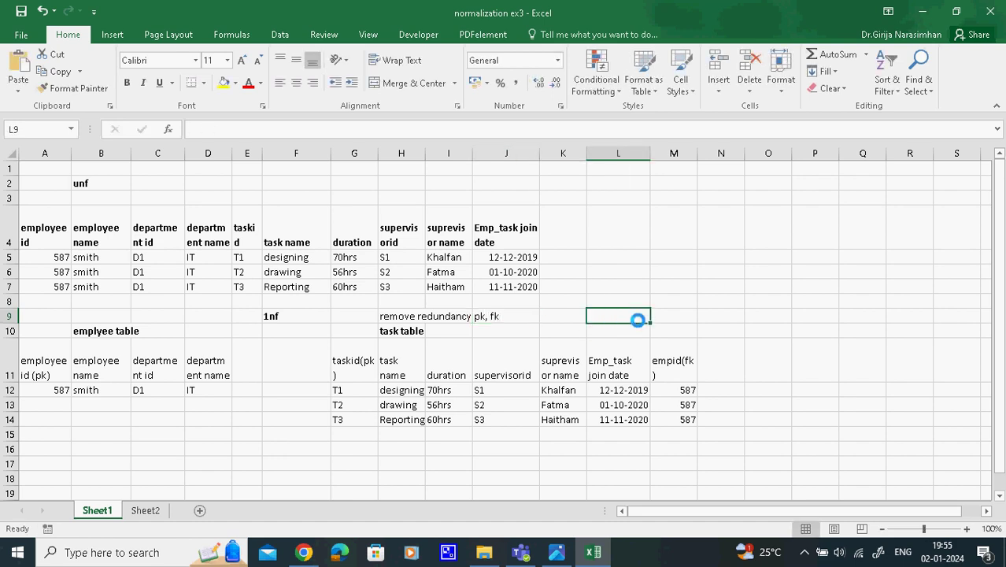
- Examine the primary key, foreign key and department columns of the 1nf employee and task tables
click(30, 355)
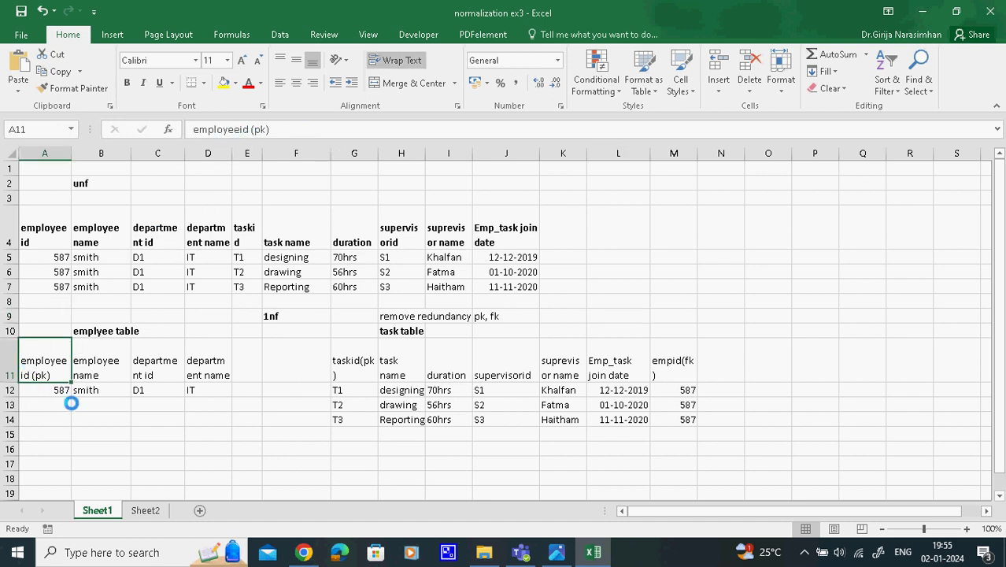
click(149, 363)
click(209, 366)
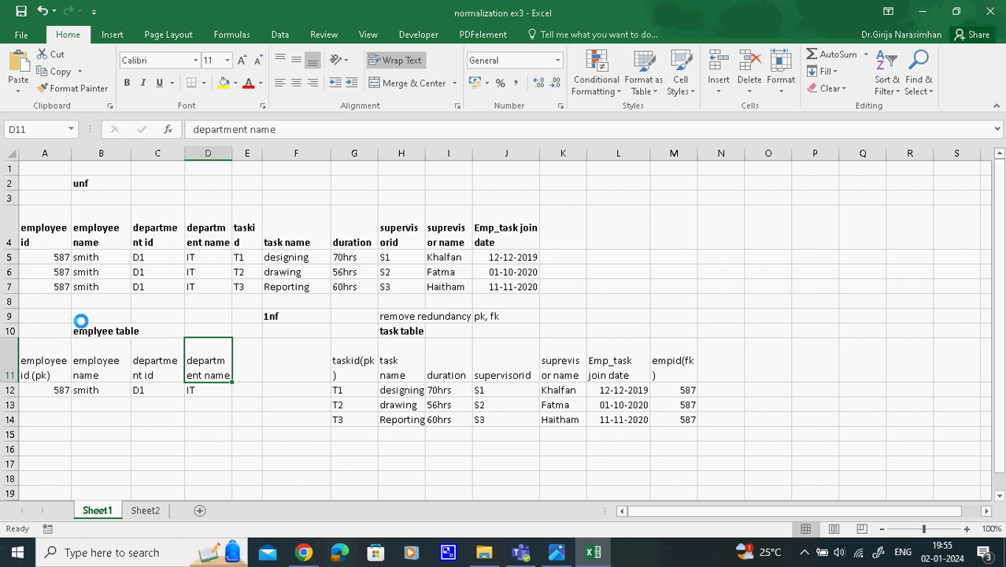
click(40, 405)
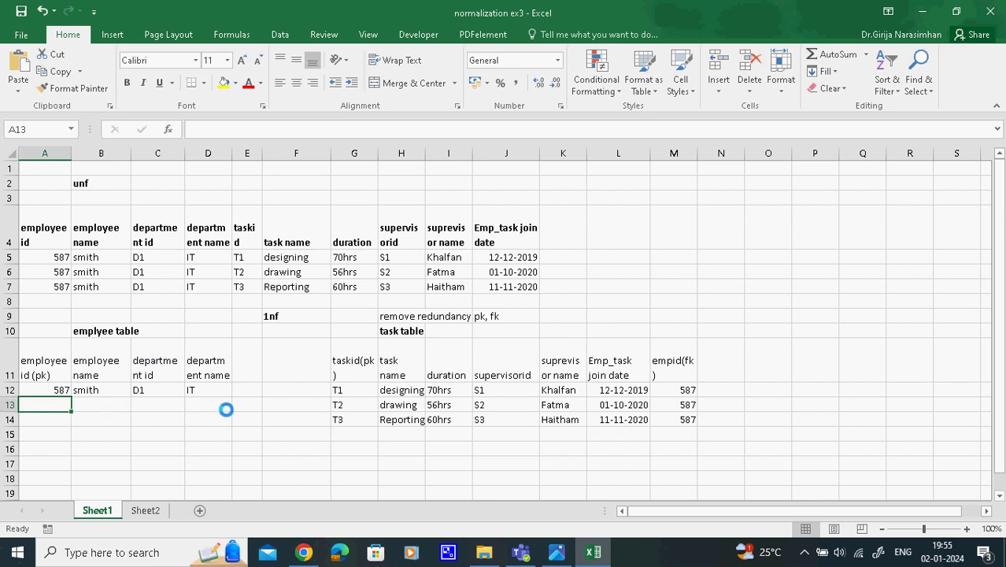
click(364, 345)
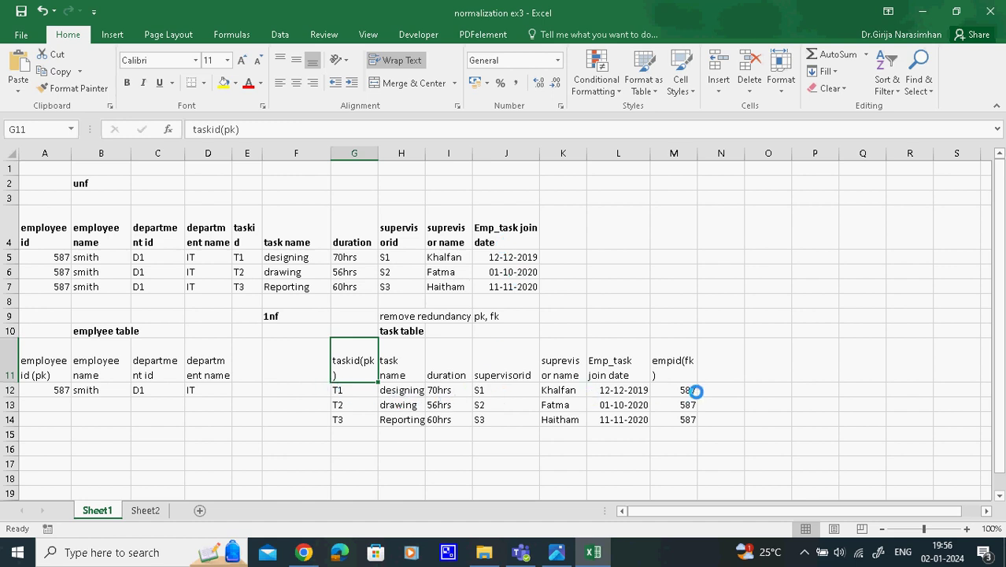
click(684, 357)
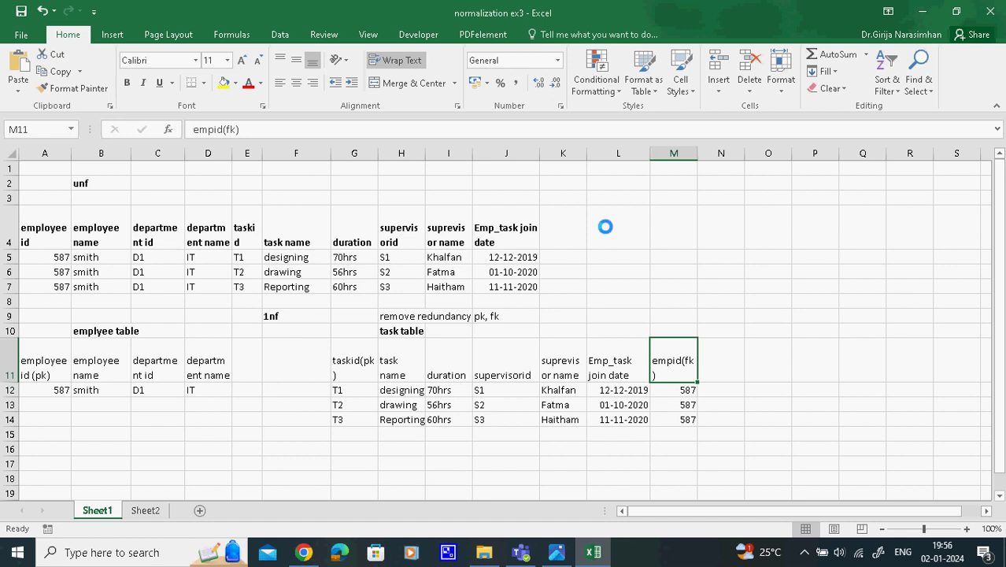
click(78, 388)
click(220, 393)
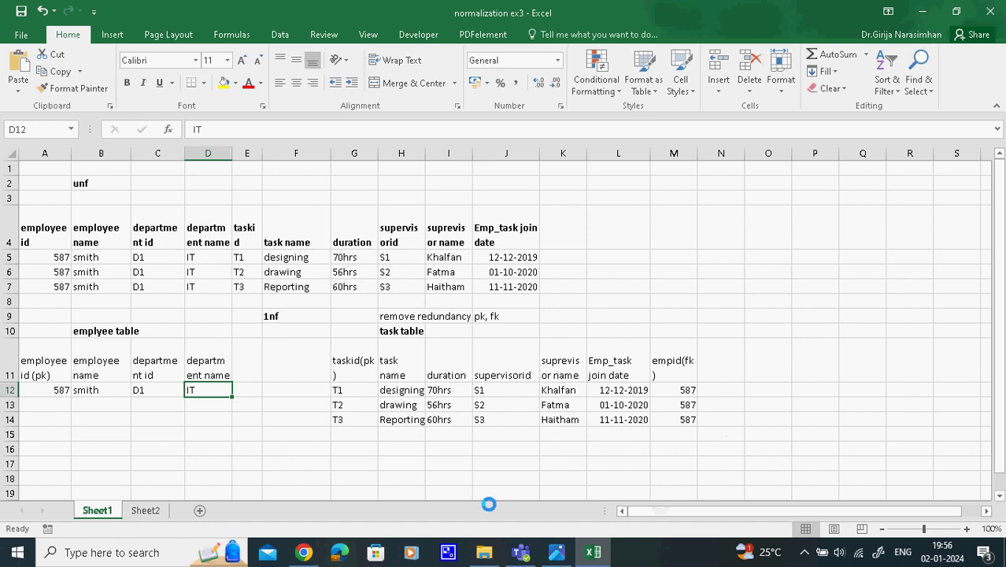
click(475, 465)
- Enter the note "one employee performing more task - many task table, so introduce fk in task table" in cell L9
click(679, 315)
click(603, 317)
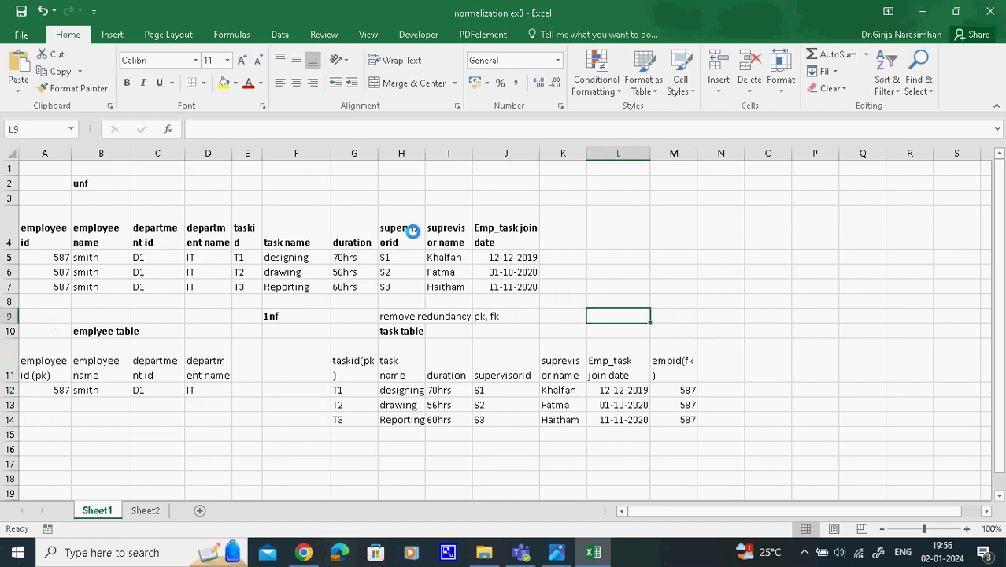
text(one employee )
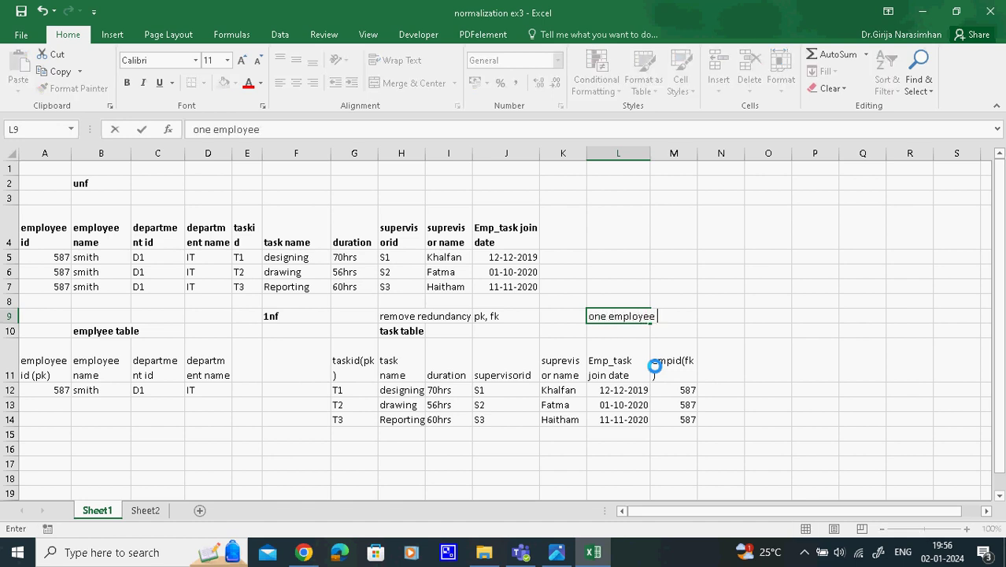
text(performing more task - many task)
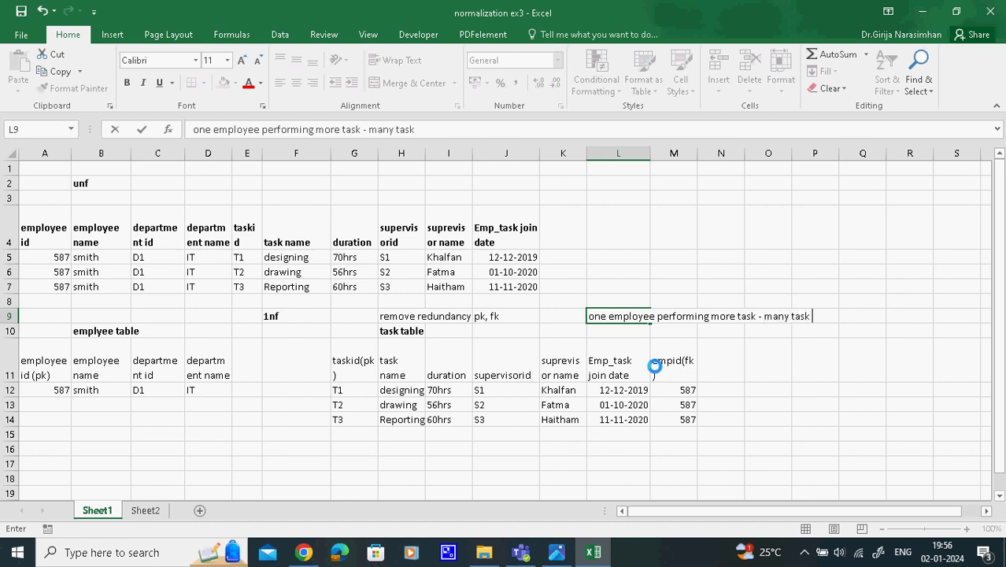
text(able, so)
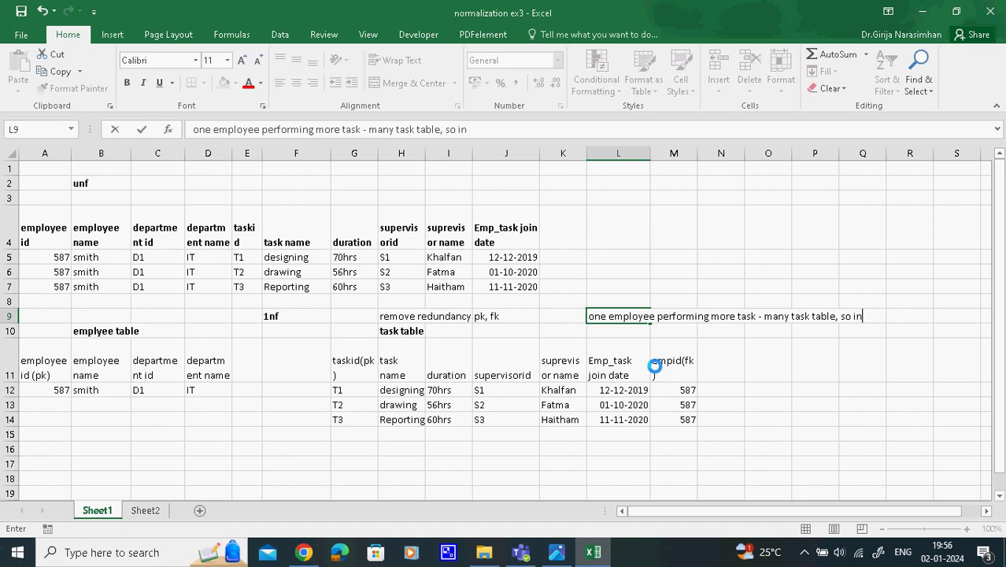
text(introduce fk in task)
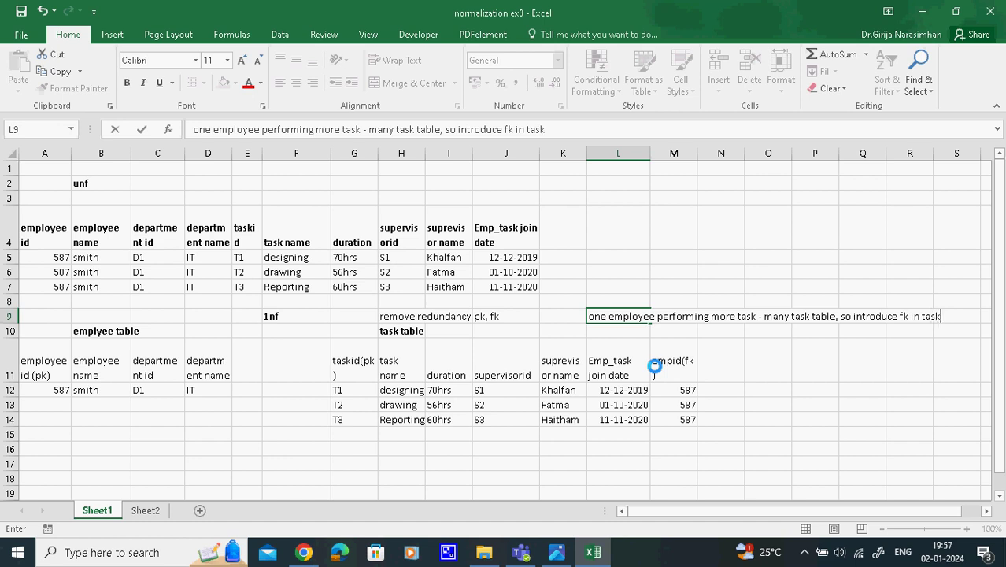
text(able)
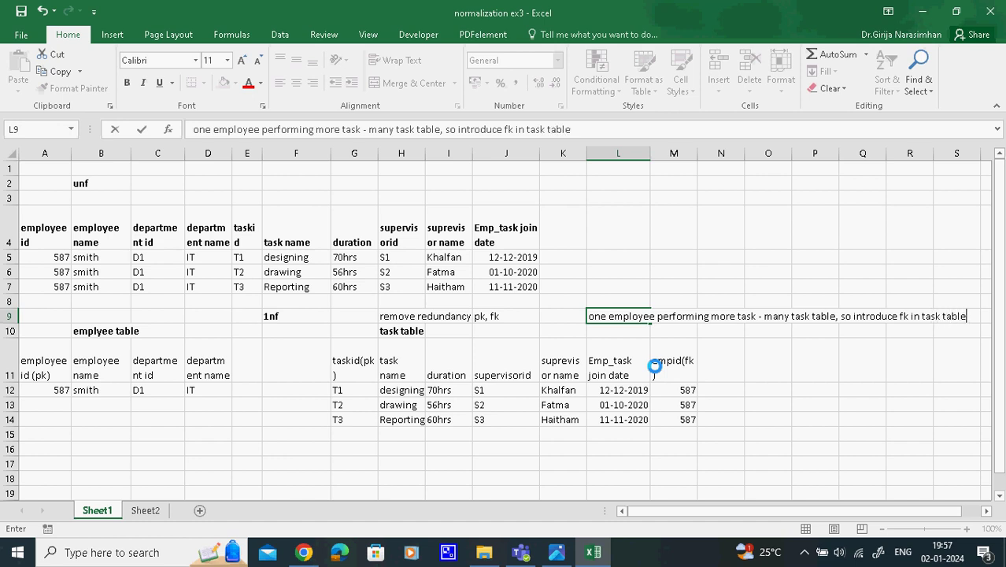
- Enter the relationship note "one-to -many -" in cell M8, above the foreign key explanation
click(661, 302)
text(one-to -many -)
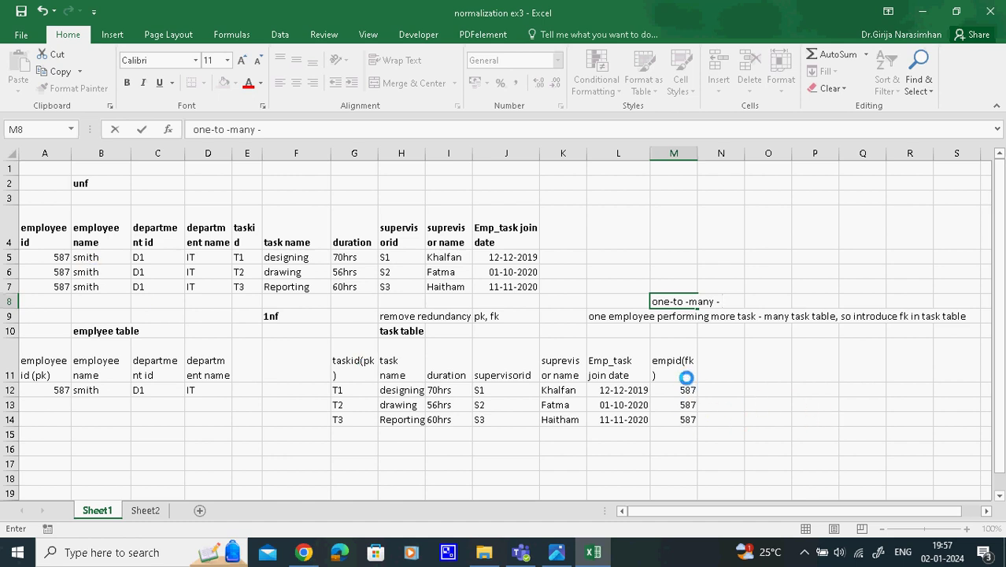
click(686, 377)
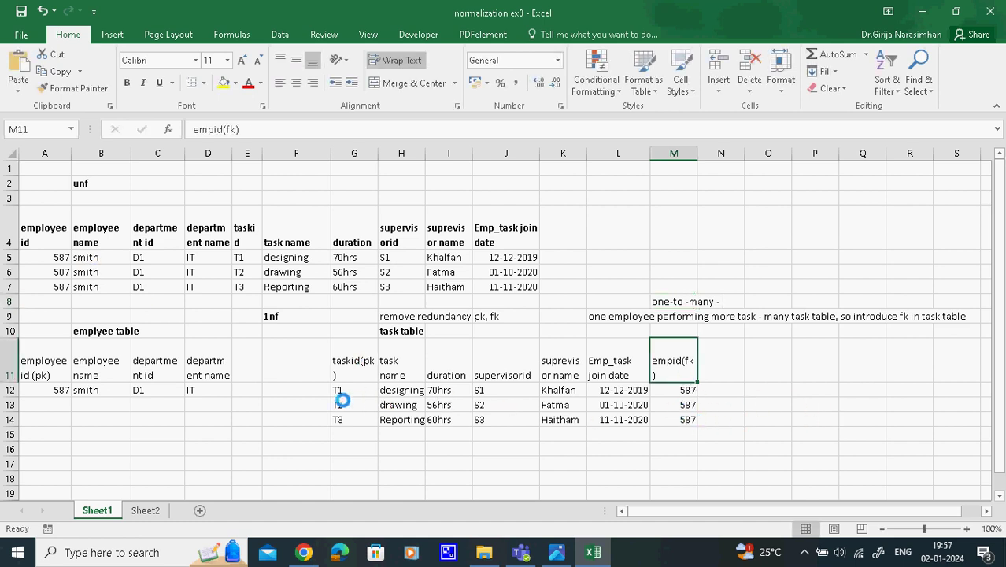
click(340, 389)
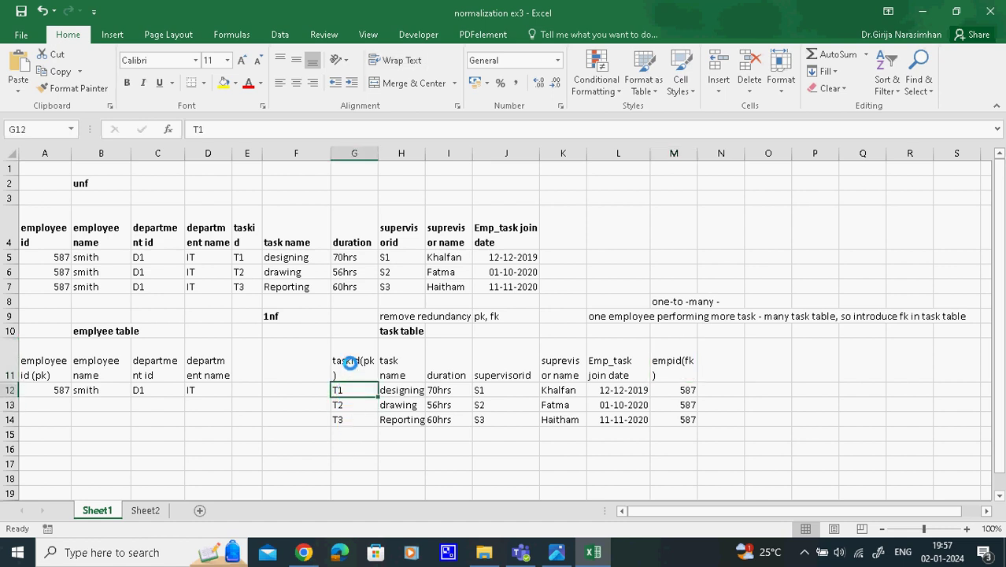
click(349, 365)
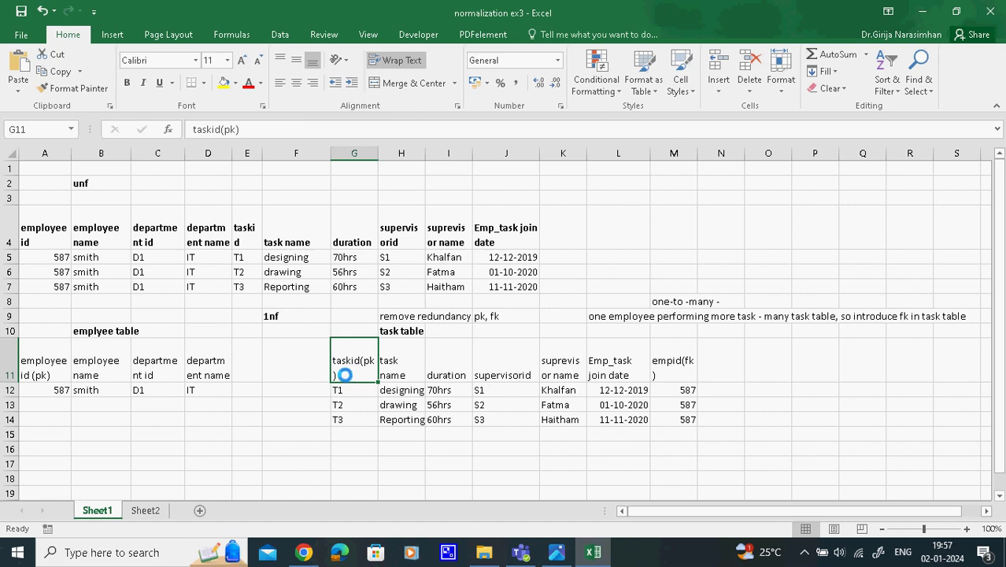
click(110, 339)
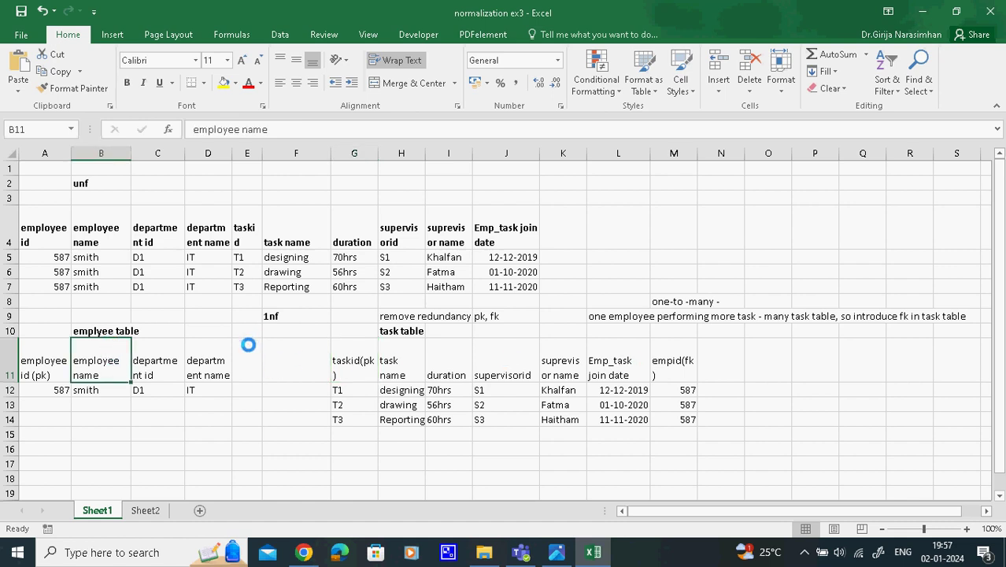
- Enter the note "2nf - identify full key and part kay" in cell F17, below the 1nf tables
click(453, 313)
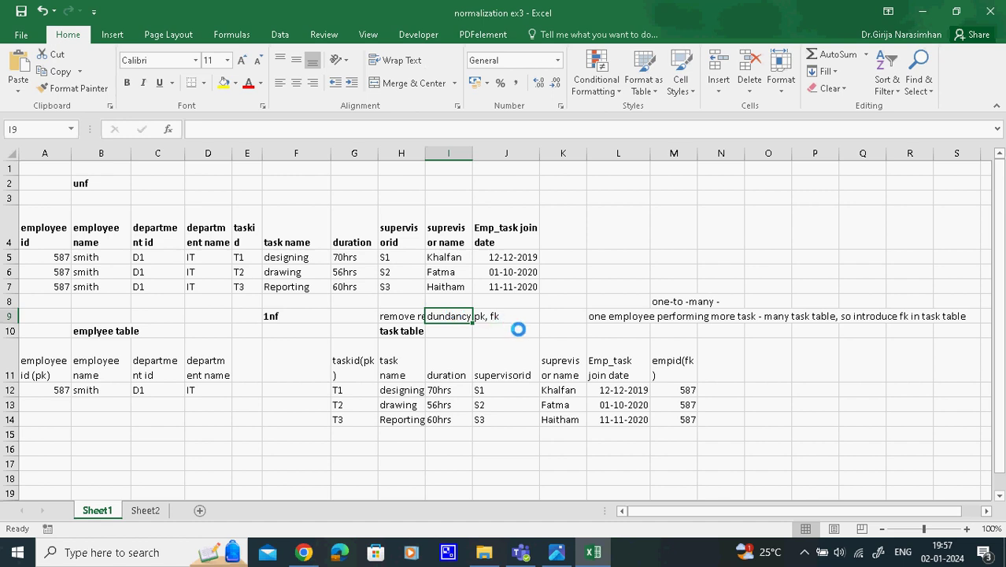
click(667, 318)
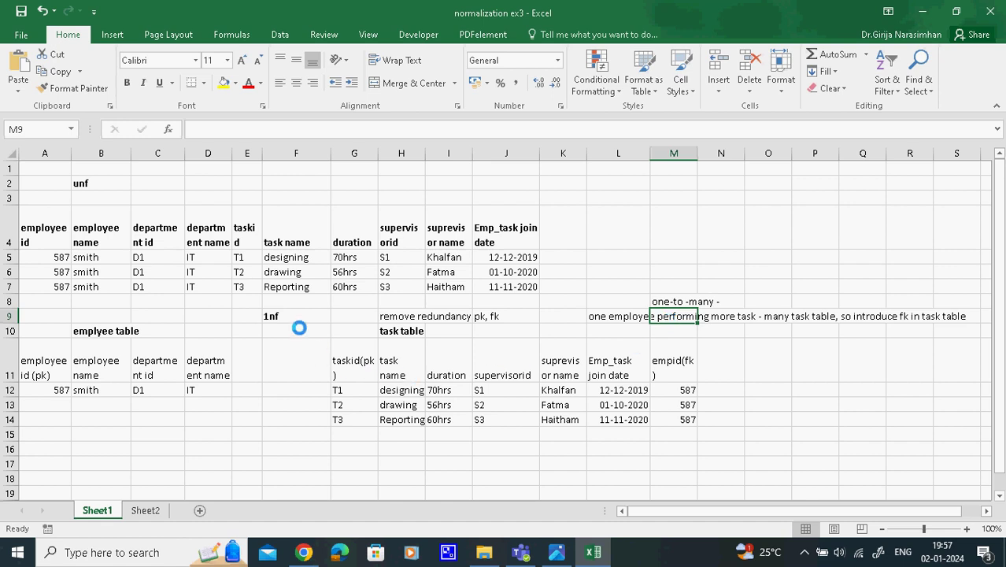
click(291, 316)
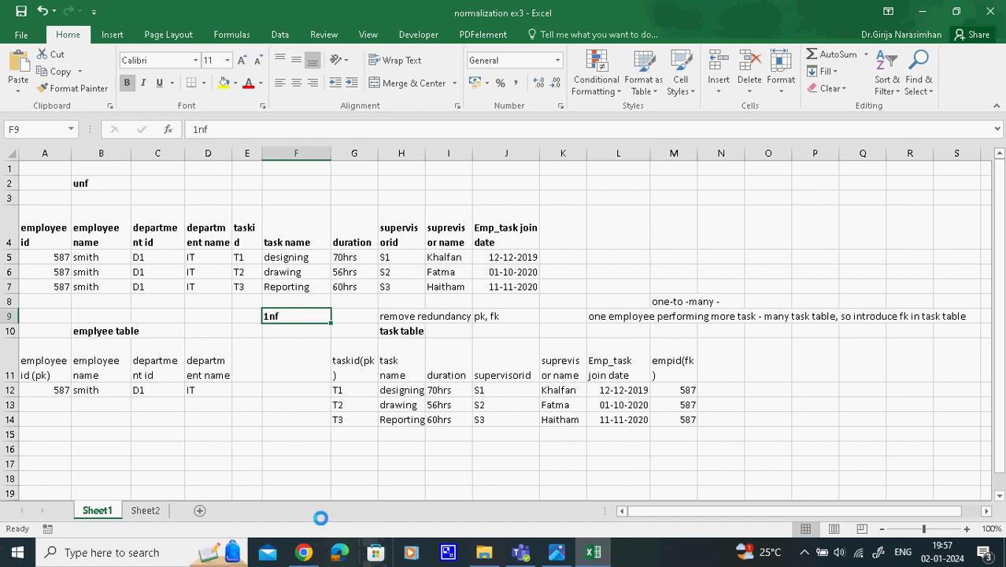
click(296, 461)
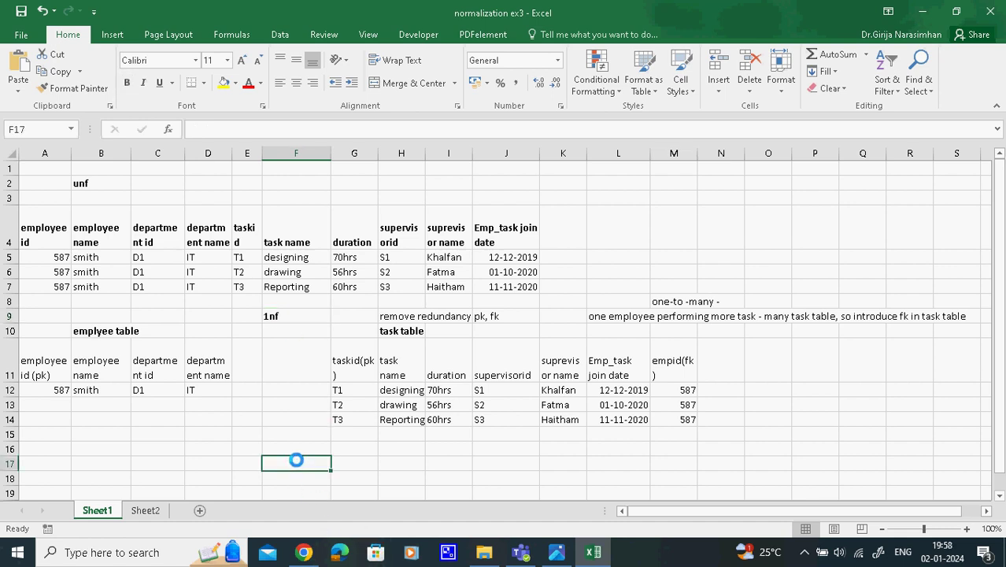
text(2n)
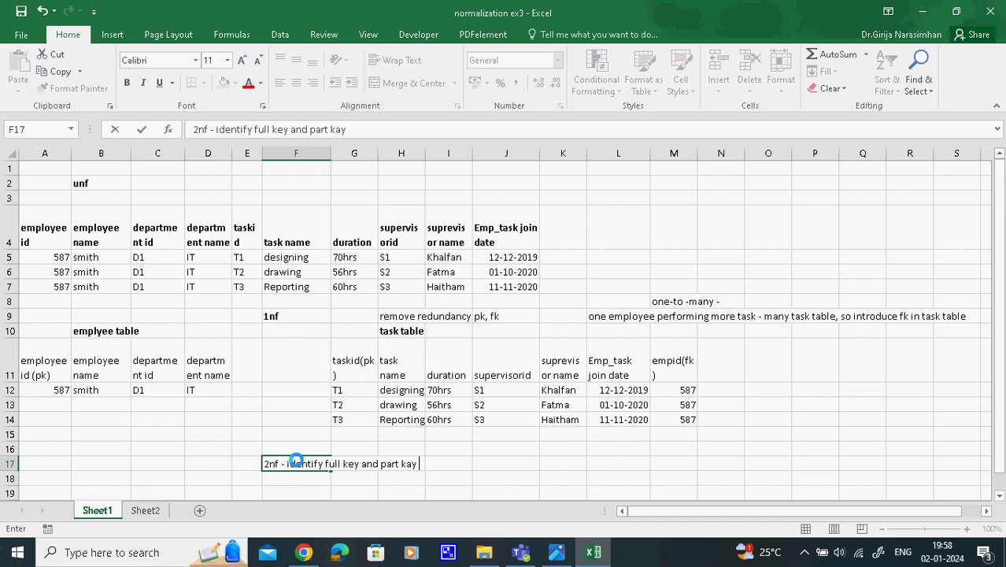
click(479, 473)
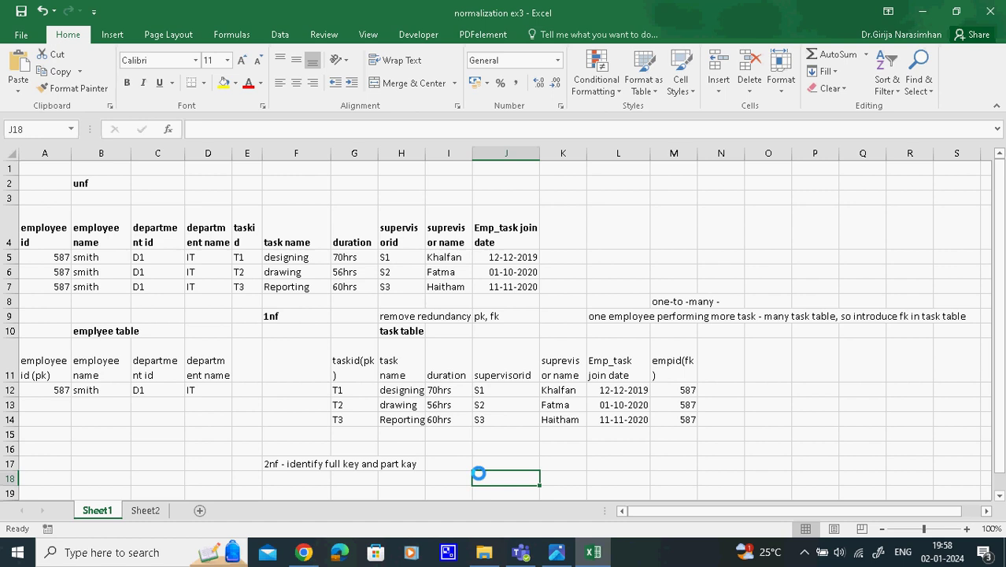
- Examine the taskid, Emp_task join date and empid columns of the 1nf task table
click(343, 377)
click(667, 367)
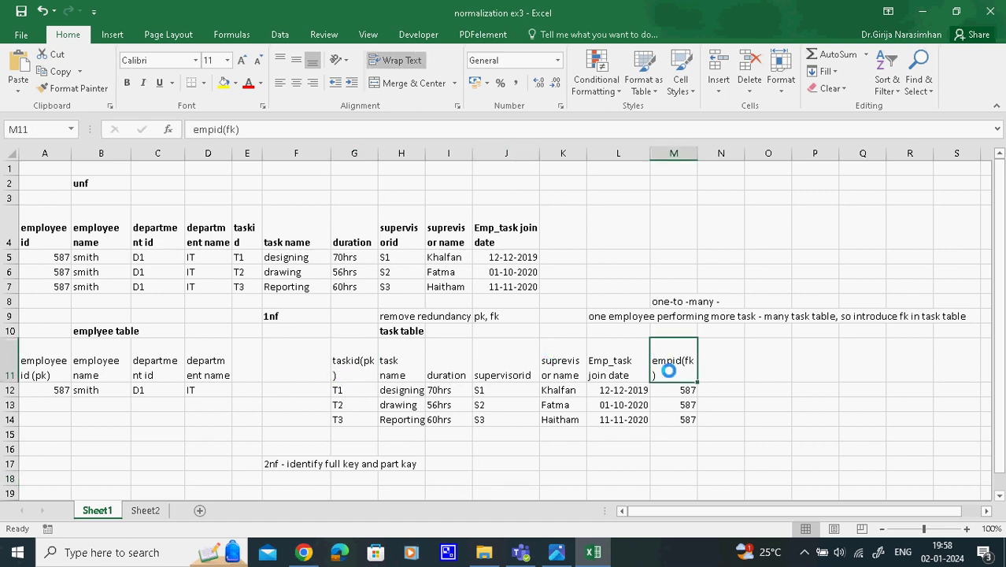
click(626, 365)
click(326, 376)
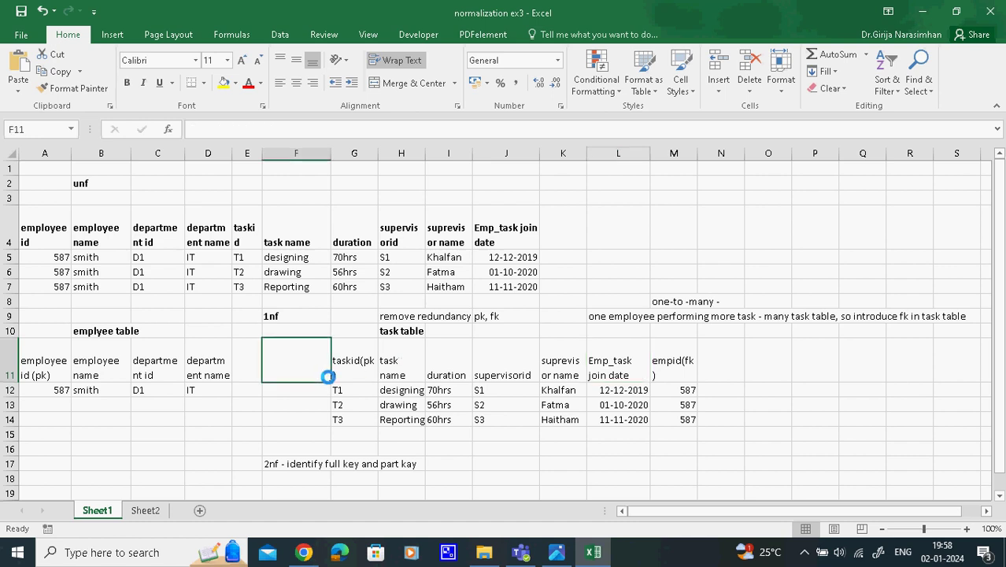
click(641, 394)
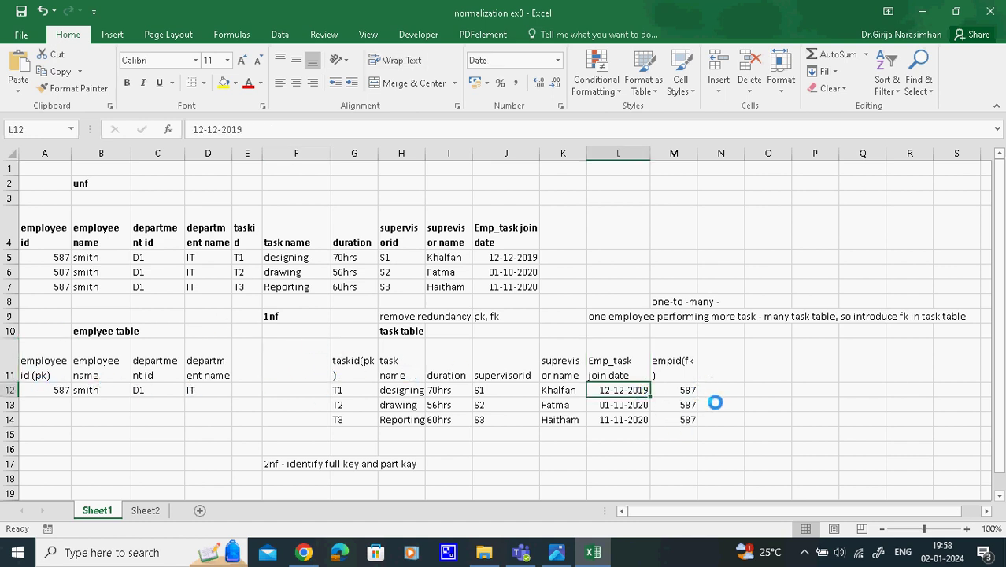
click(342, 488)
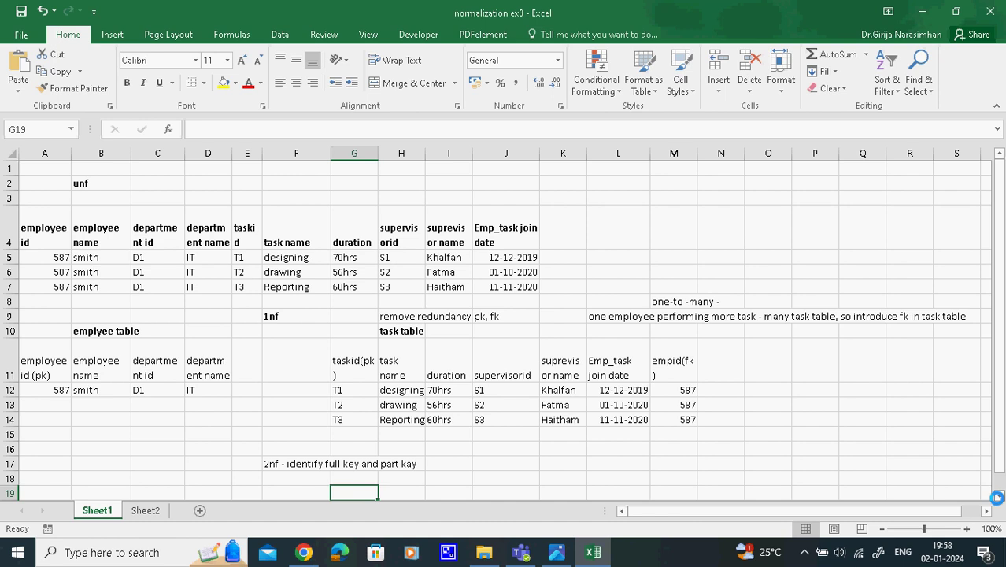
- Copy the 1nf employee table with its title and headers, A10:D12, to cell A19 under the 2nf note
scroll(984, 492, down, 2)
click(54, 402)
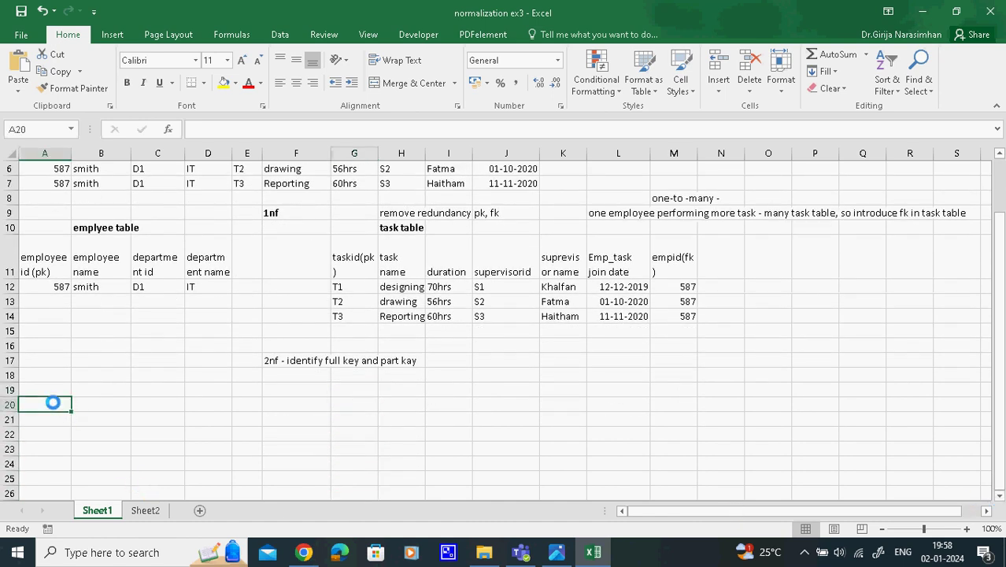
drag(32, 226, 213, 285)
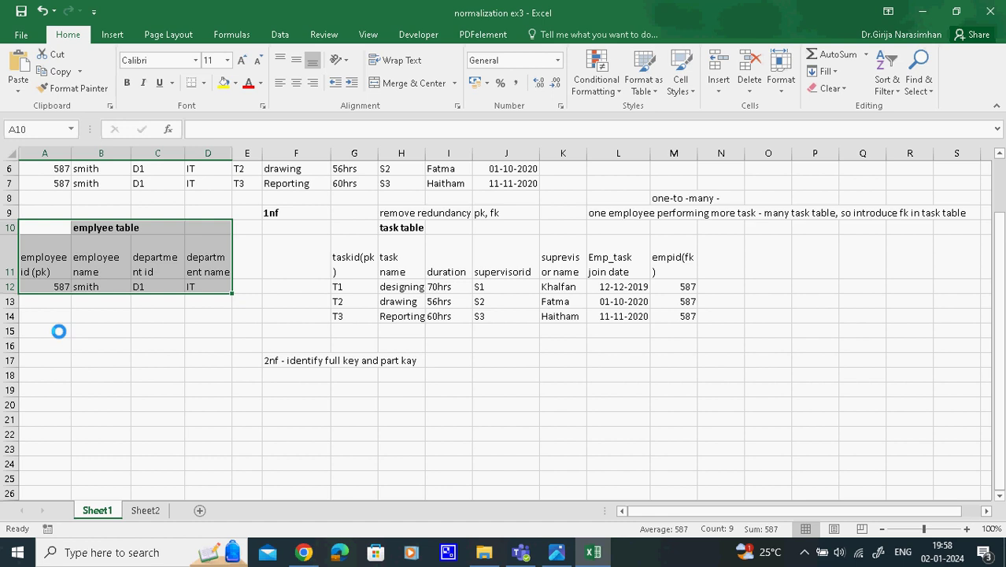
key(ctrl+c)
click(54, 392)
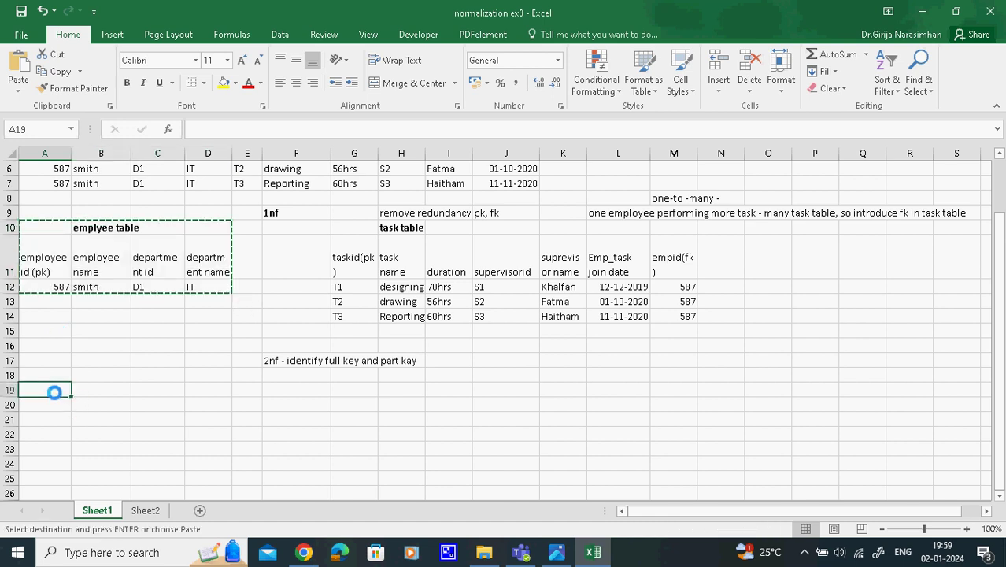
key(ctrl+v)
- Copy the 1nf task table columns from taskid(pk) through supervisor name, G11:K14, to cell F20
click(312, 454)
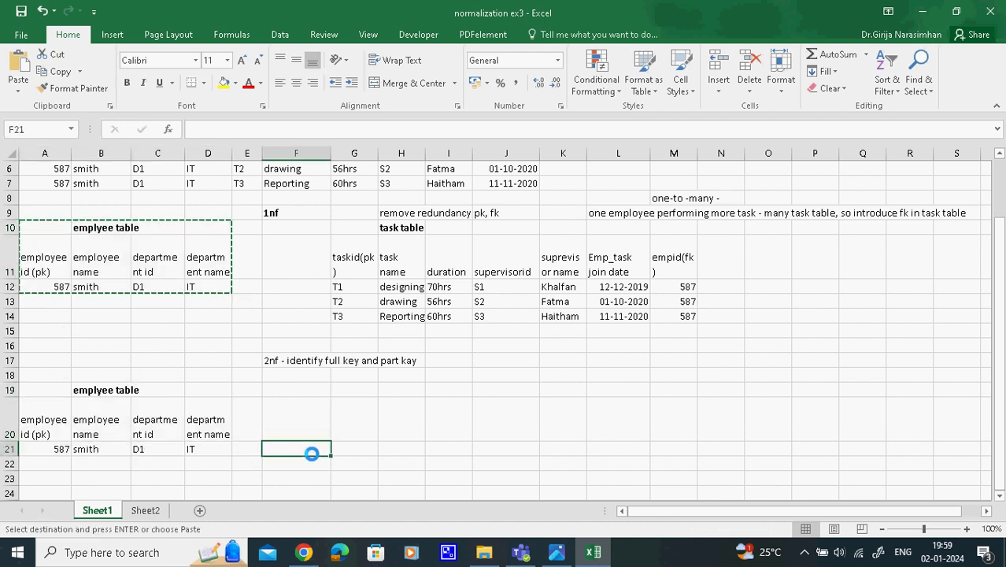
click(354, 263)
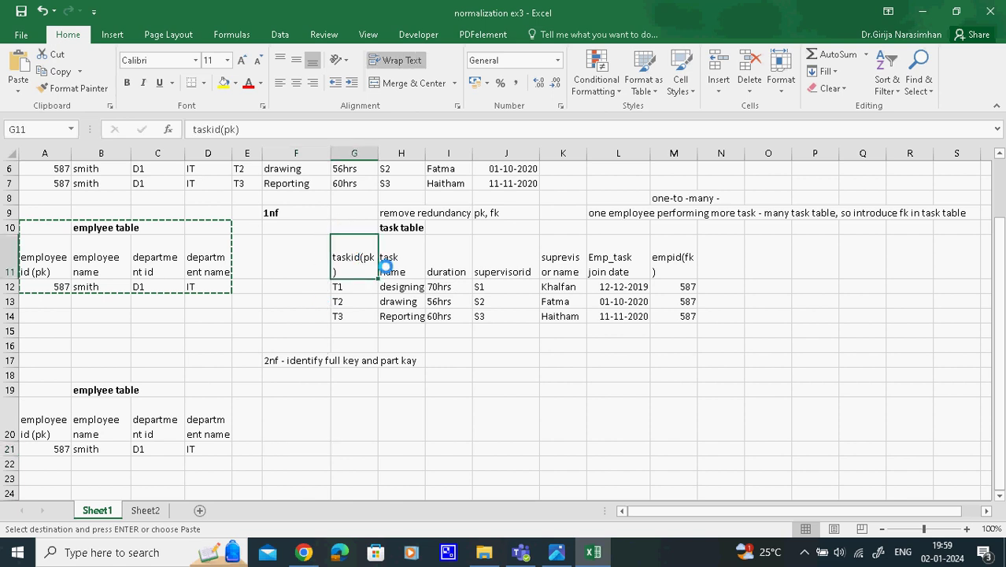
click(387, 264)
click(452, 267)
click(485, 270)
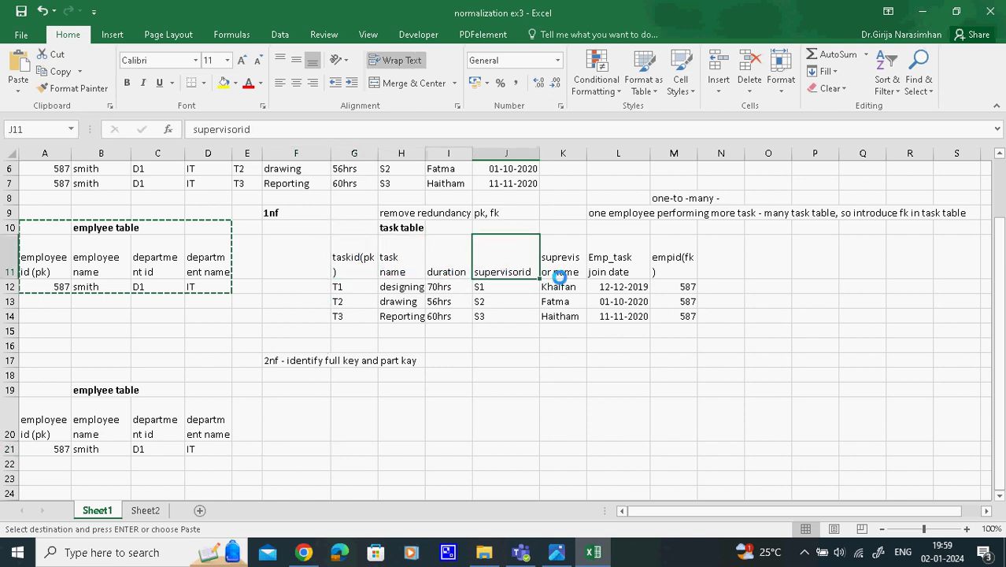
click(559, 276)
drag(332, 238, 564, 318)
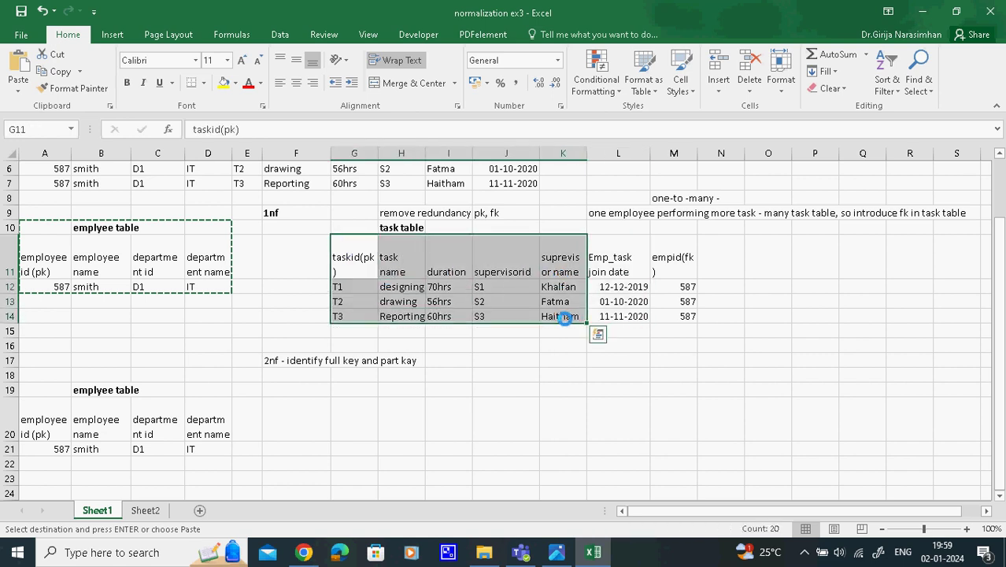
key(ctrl+c)
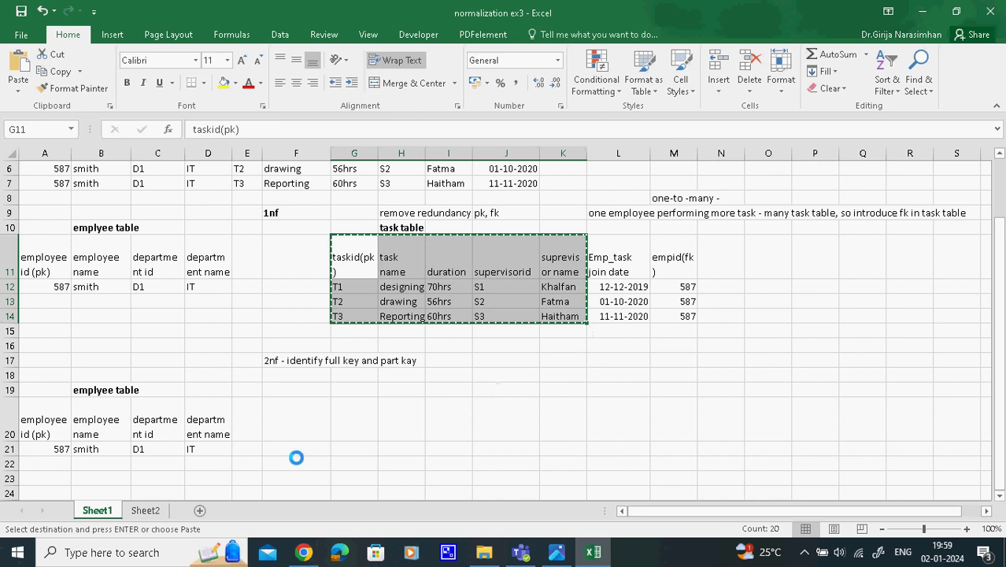
click(343, 426)
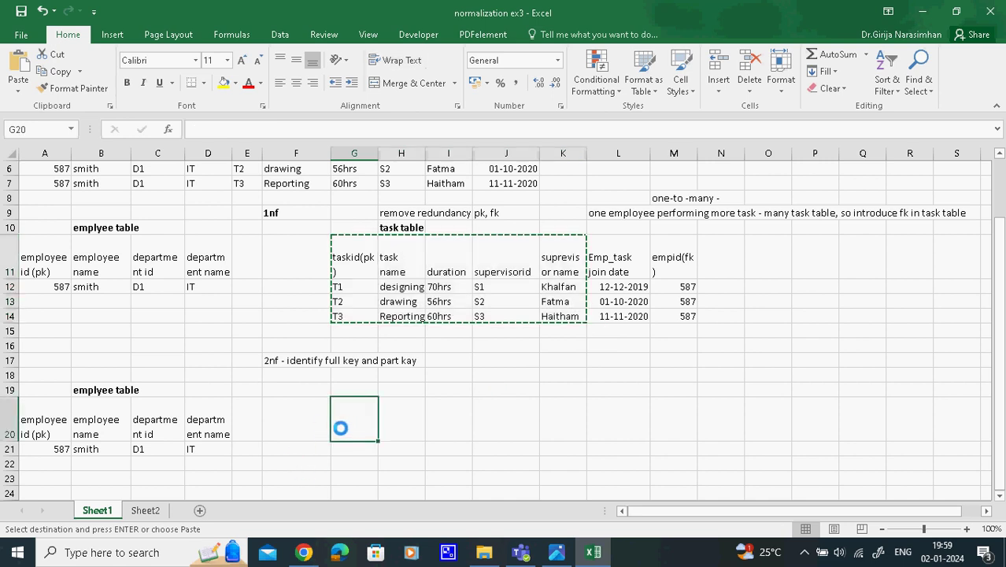
click(320, 425)
key(ctrl+v)
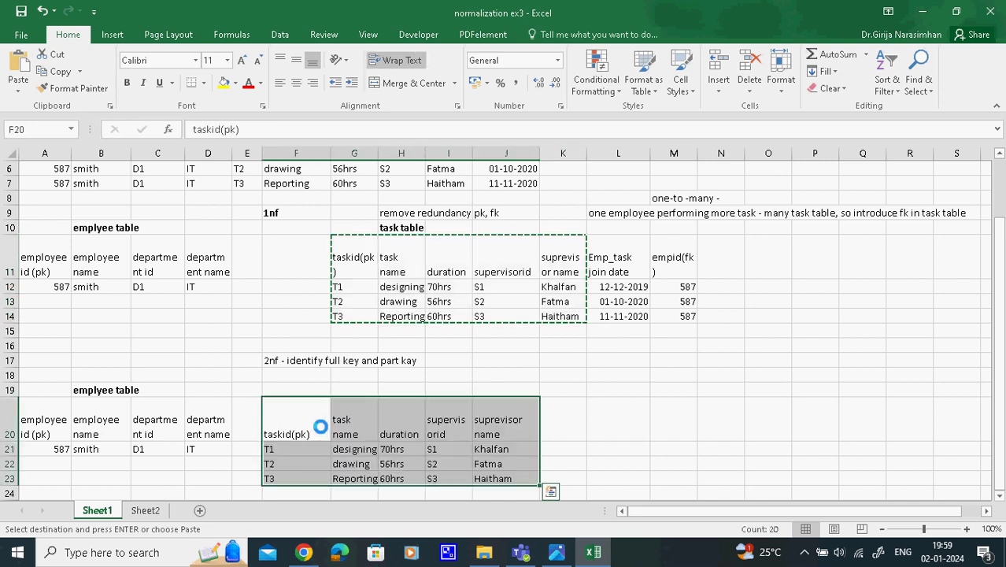
- Enter the title "task table" in cell G19, above the copied task columns
click(355, 391)
text(task table)
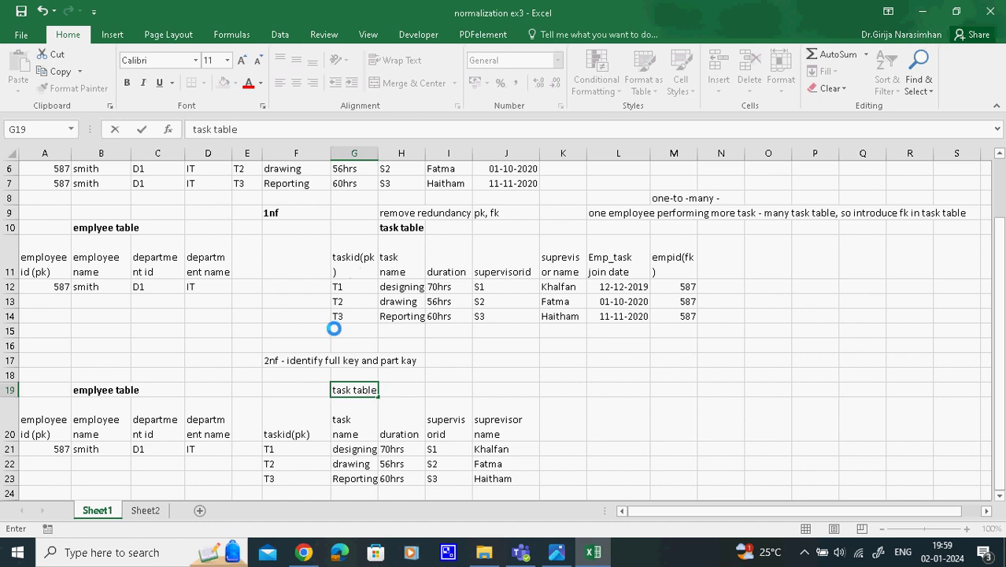
click(636, 418)
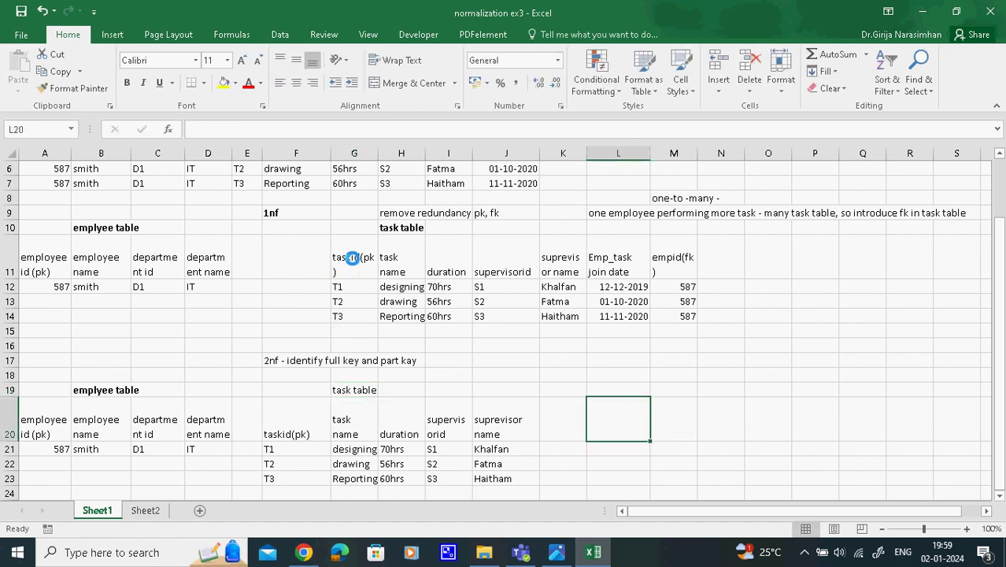
- Copy the taskid(pk) and empid(fk) columns of the 1nf task table side by side to cells L20 and M20
drag(352, 257, 356, 316)
key(ctrl+c)
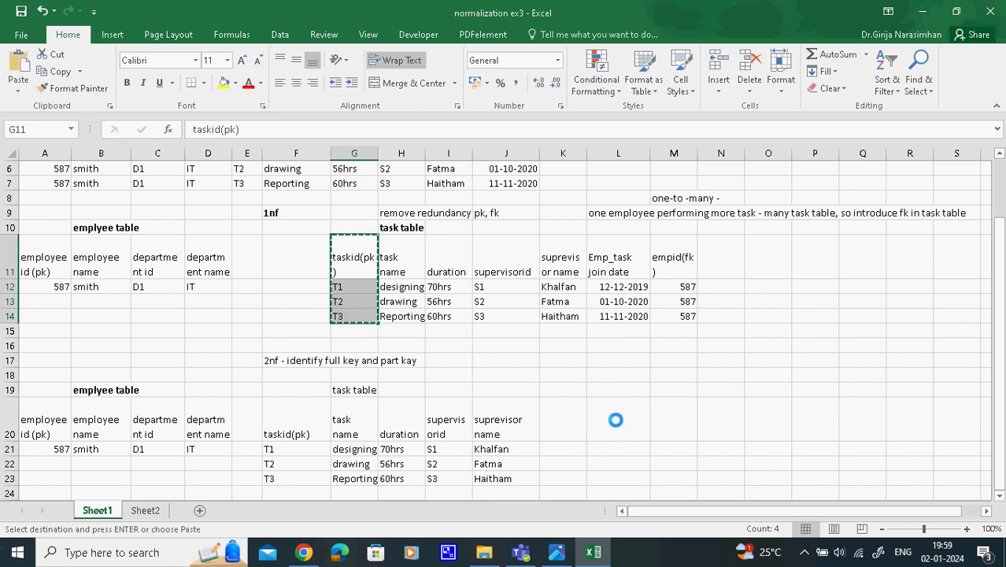
click(627, 415)
key(ctrl+v)
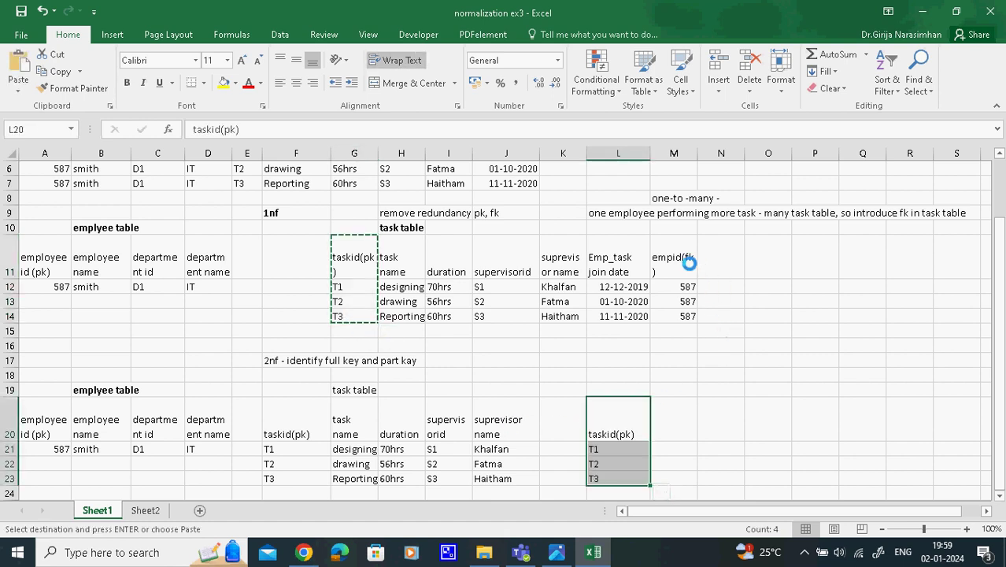
drag(686, 261, 685, 313)
key(ctrl+c)
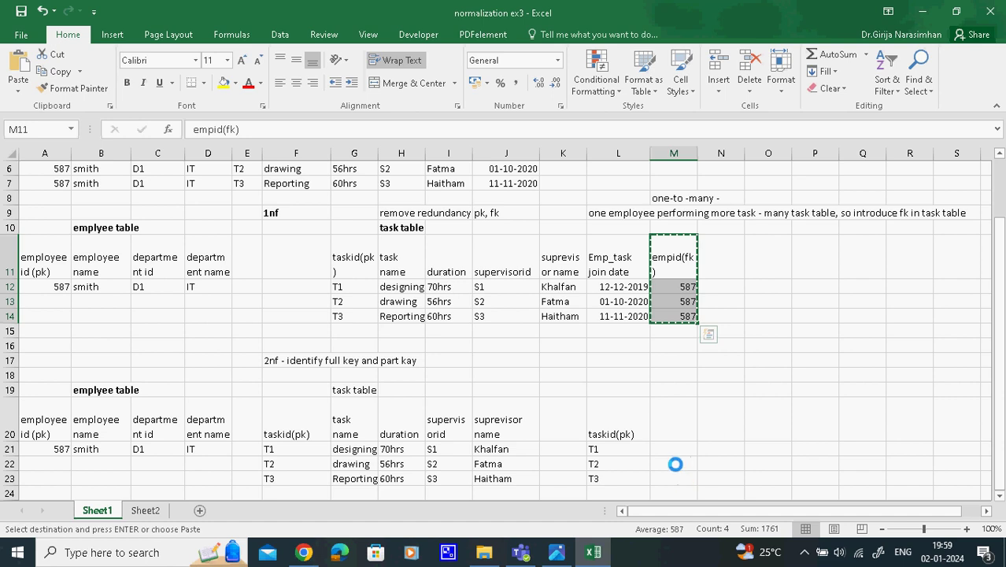
click(667, 425)
key(ctrl+v)
key(Right)
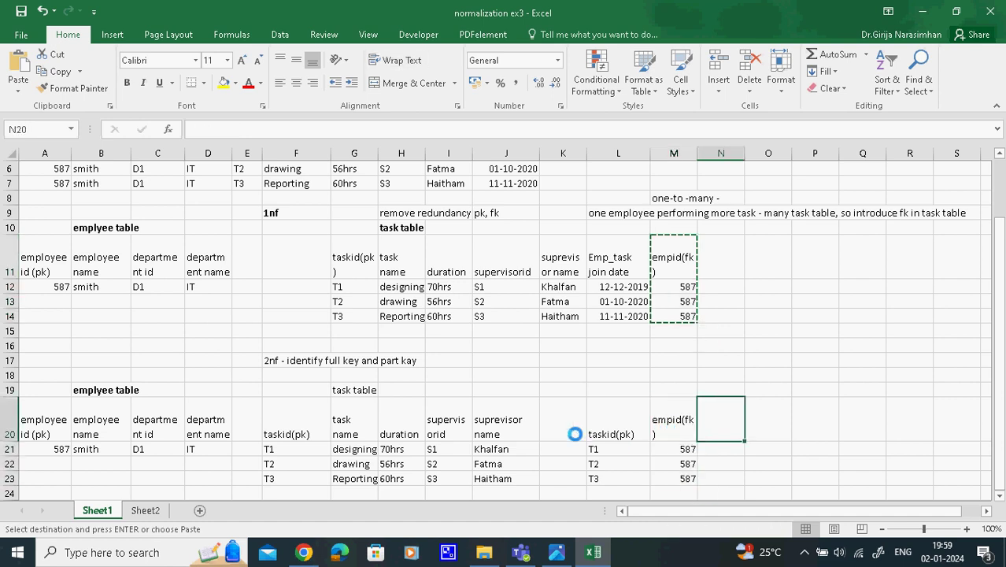
- Change the header in cell L20 to "taskid(fk)"
click(575, 433)
click(619, 434)
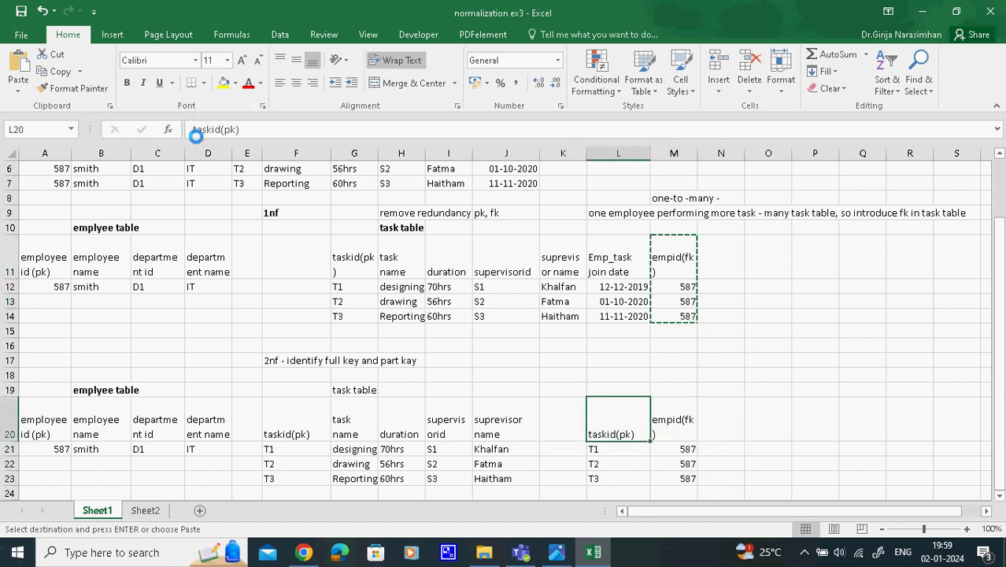
click(233, 130)
key(BackSpace)
key(BackSpace)
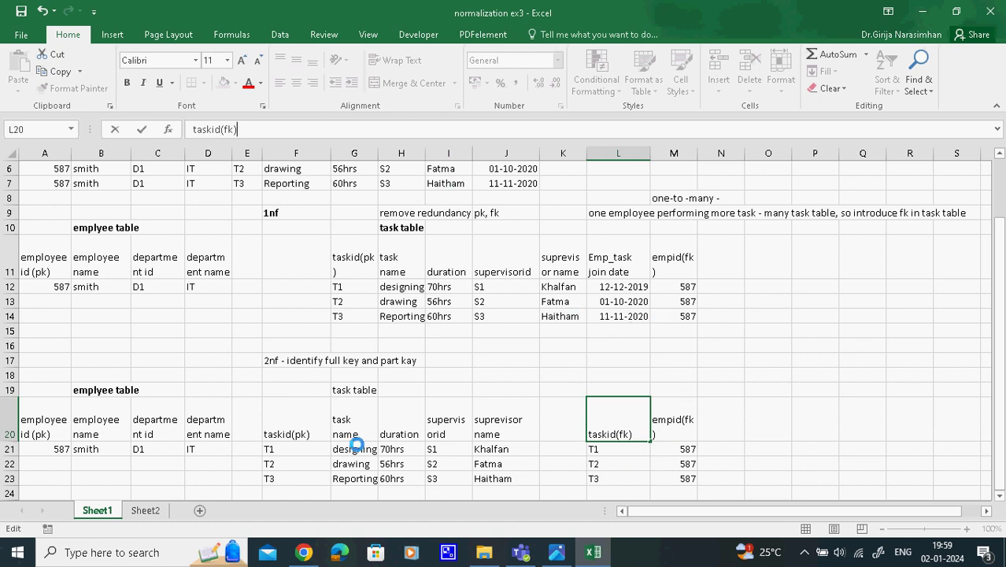
click(267, 432)
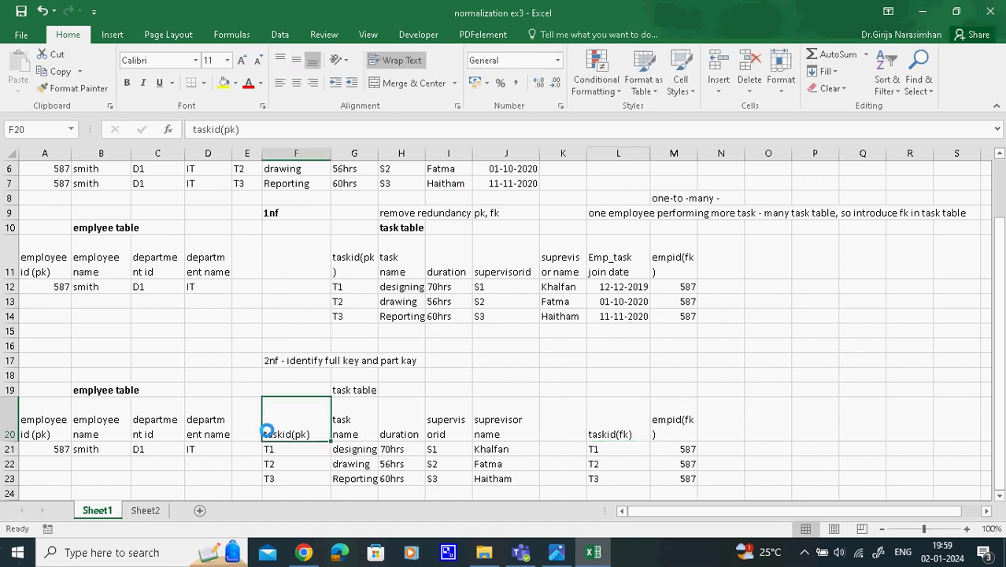
- Fill the taskid(fk) and empid(fk) header cells L20:M20 with yellow
click(680, 429)
click(26, 434)
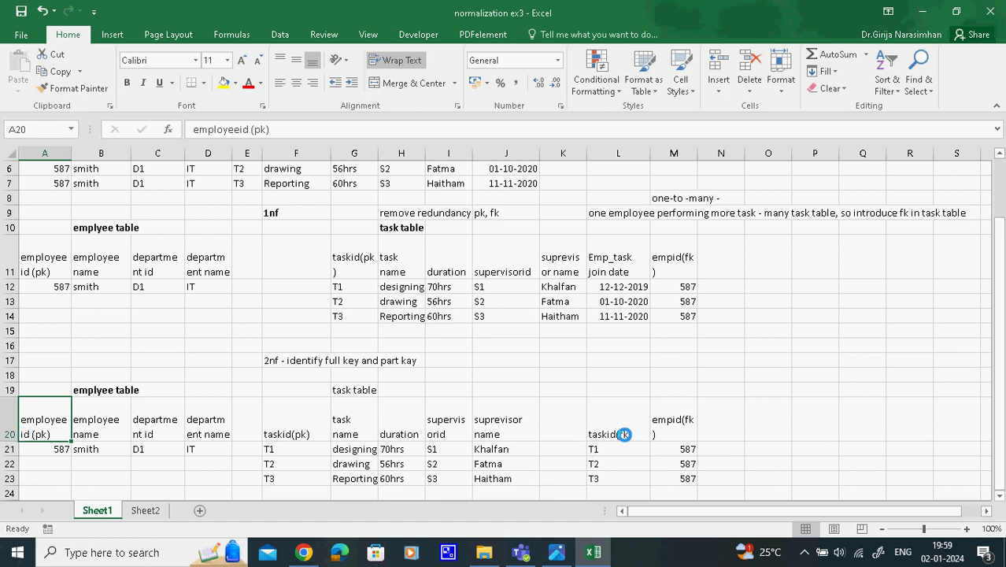
click(636, 433)
click(687, 408)
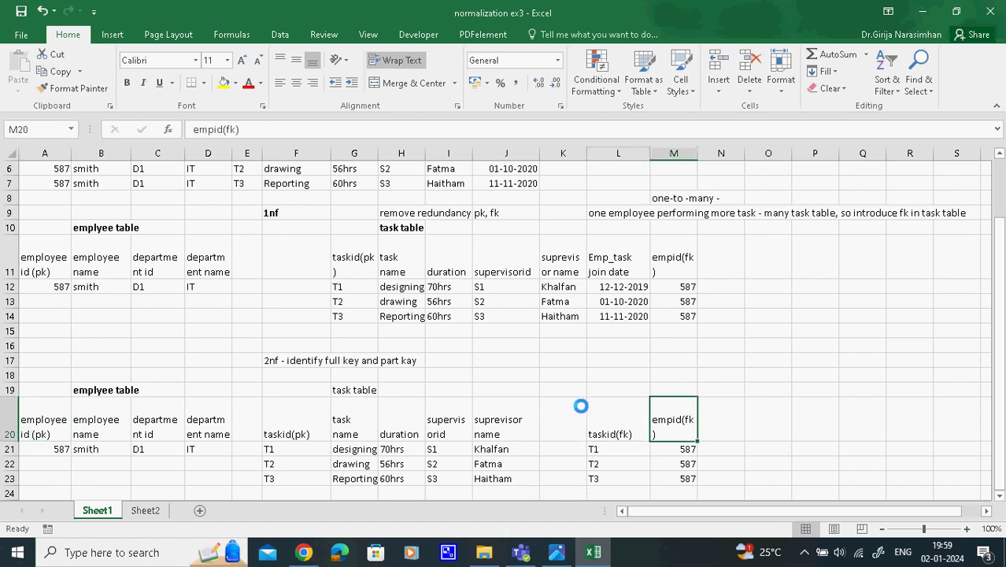
click(609, 427)
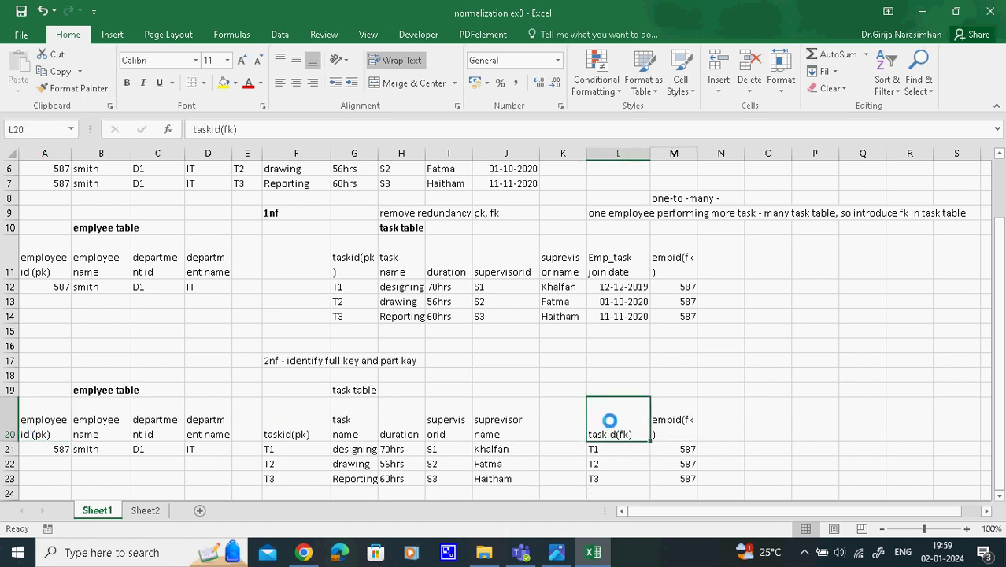
drag(609, 421, 665, 418)
click(223, 82)
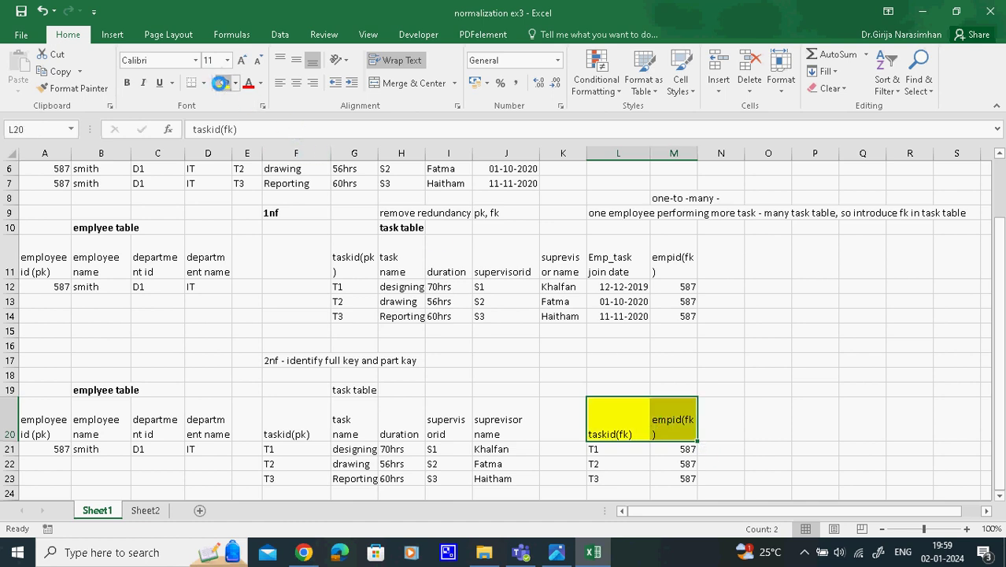
click(626, 412)
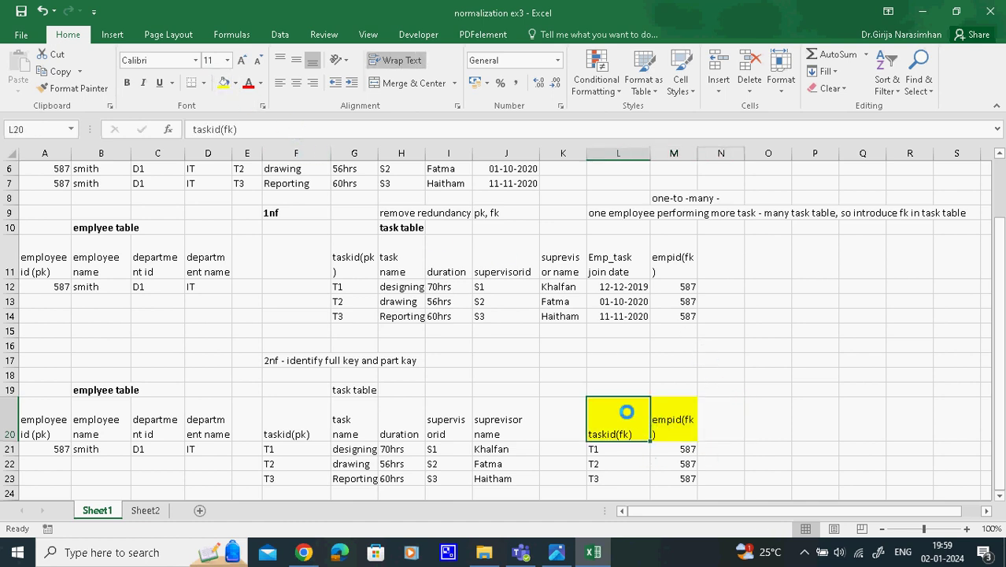
click(621, 389)
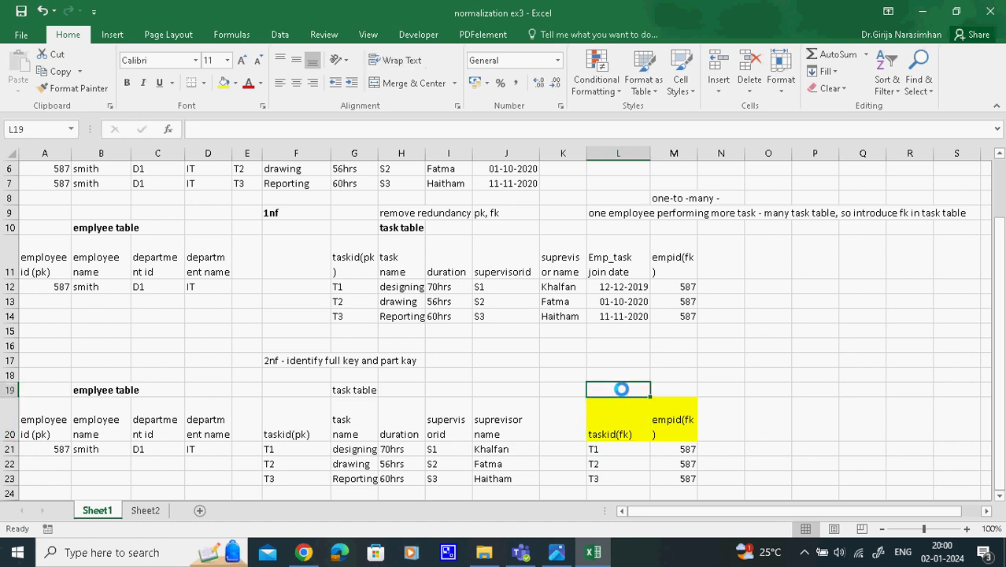
- Enter the label "composite p.key" in cell L19, above the yellow key headers
text(co)
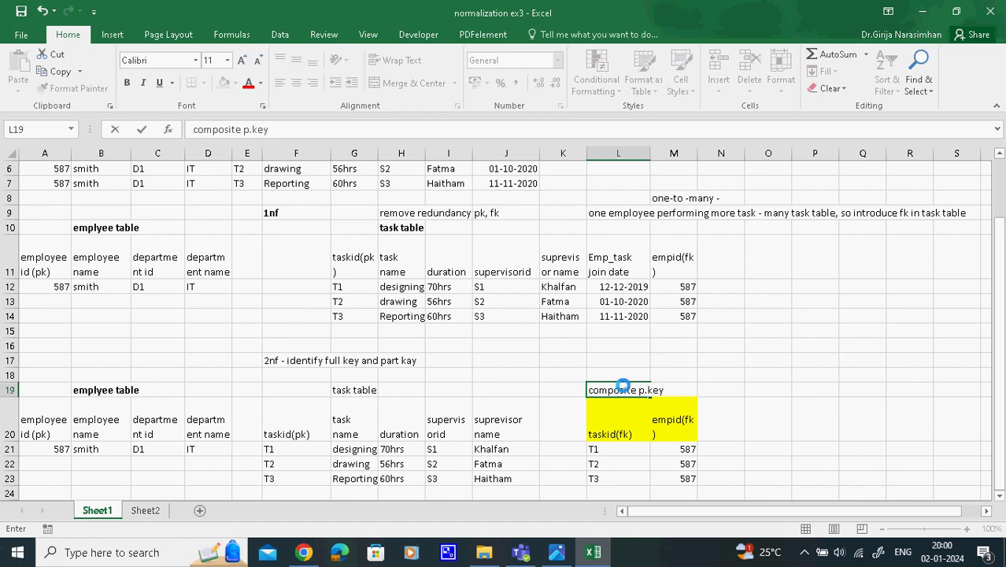
text(mposite p.key)
click(800, 359)
- Move the Emp_task join date column from L11:L14 to N20:N23 and widen column N to fit the dates
drag(612, 258, 620, 317)
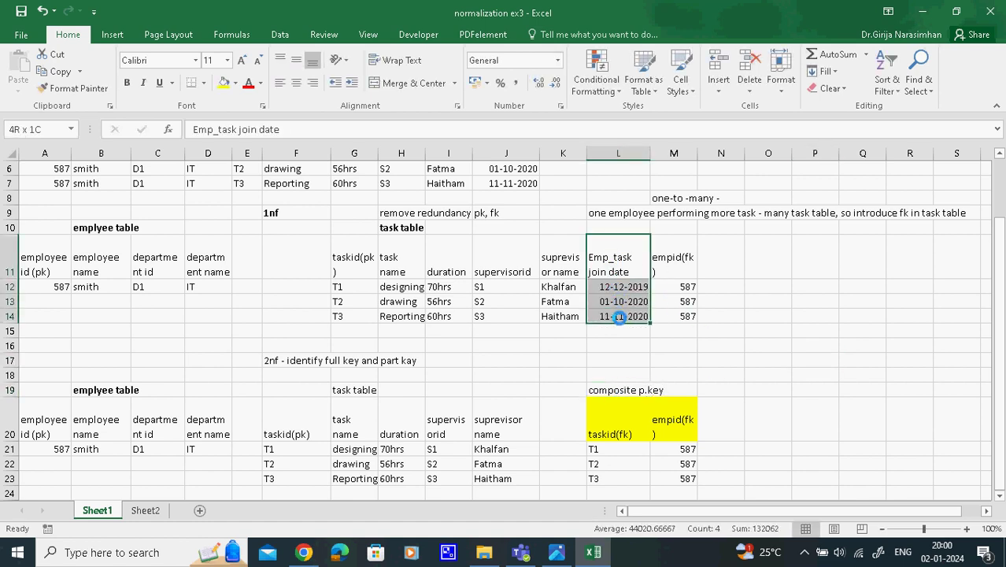
key(ctrl+c)
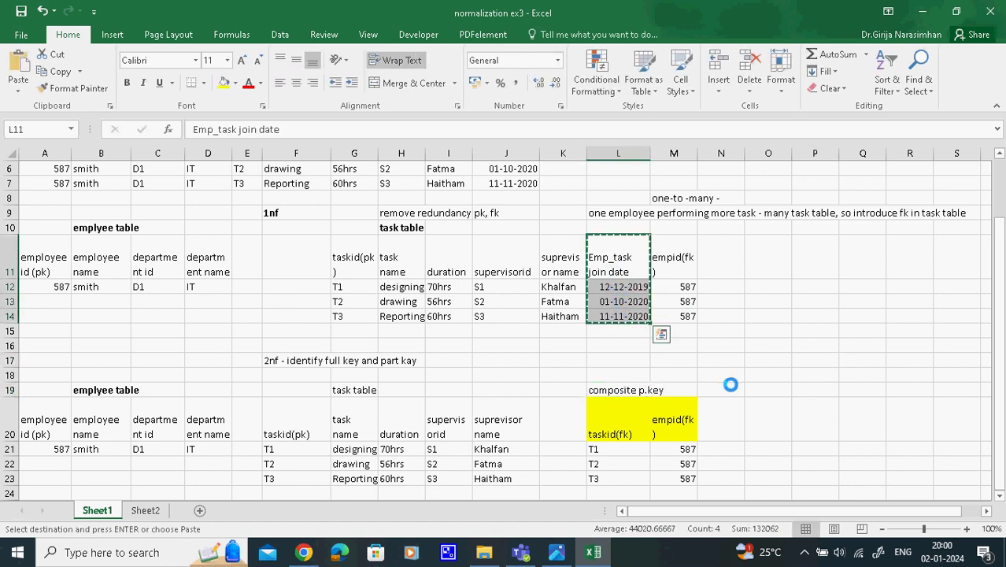
click(738, 429)
key(ctrl+v)
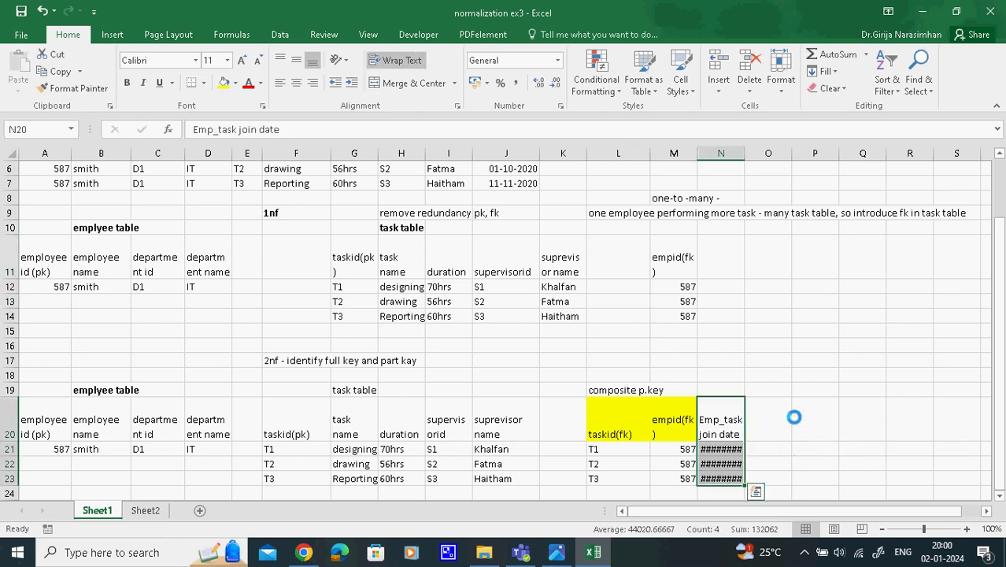
double_click(747, 151)
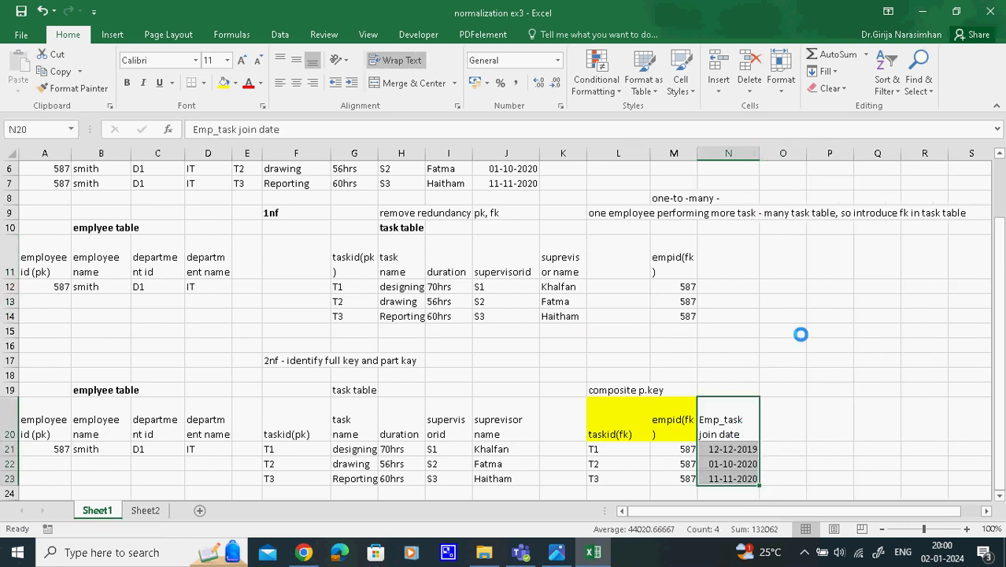
click(830, 419)
- Examine how each taskid and empid pair in the composite key table relates to its Emp_task join date
click(597, 435)
click(665, 419)
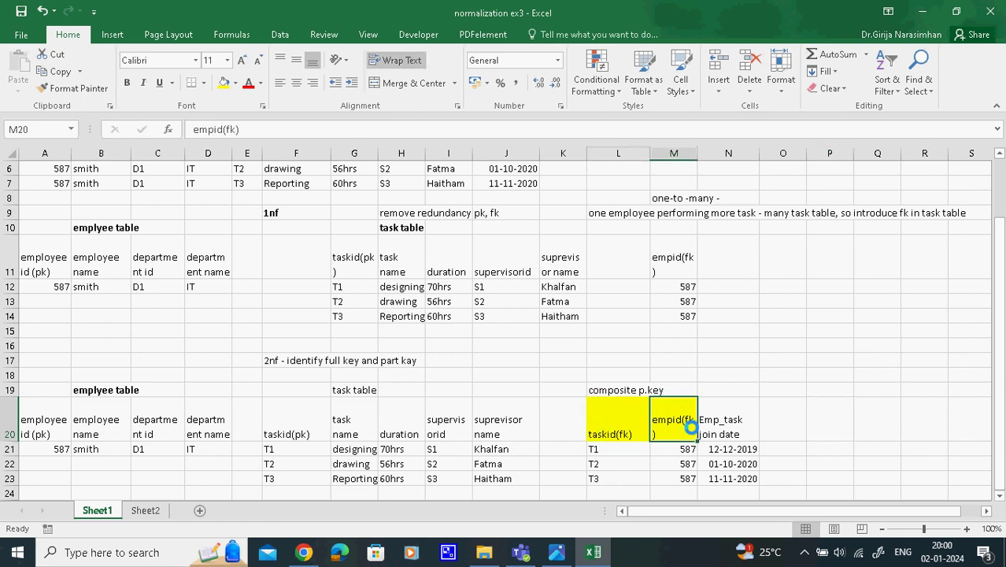
click(756, 454)
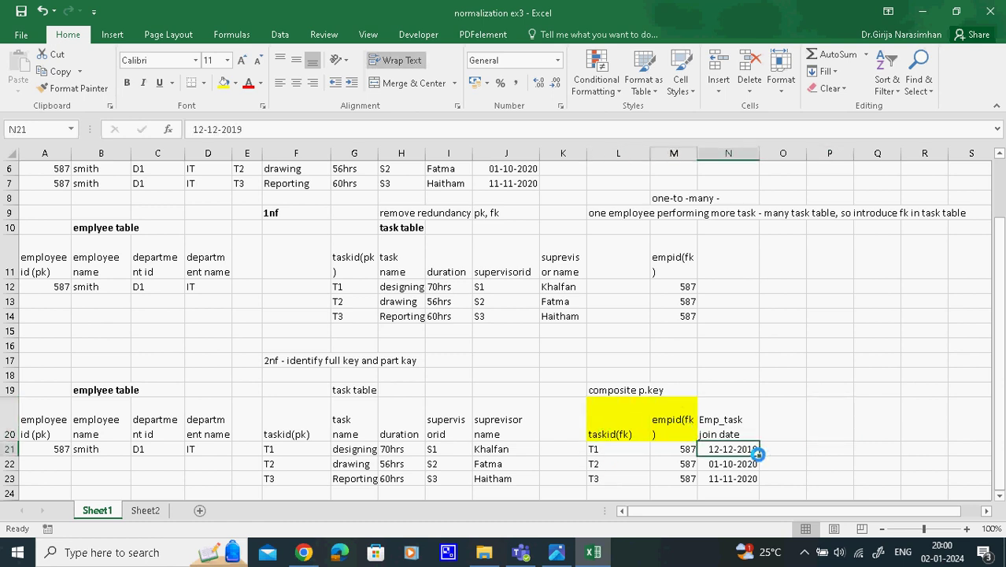
click(592, 476)
click(657, 461)
click(732, 465)
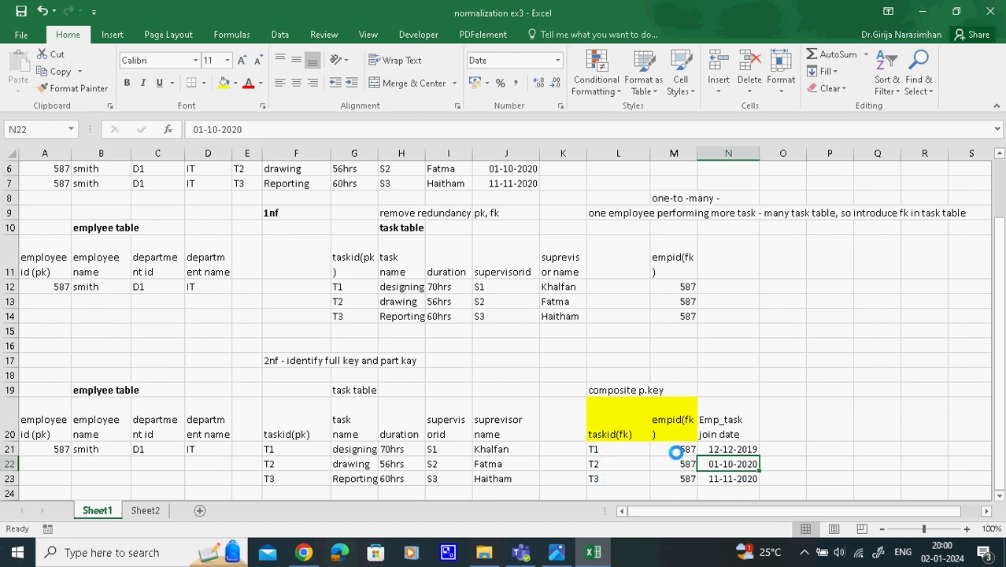
click(798, 425)
- Make the "task table" title in cell G19 bold
click(311, 421)
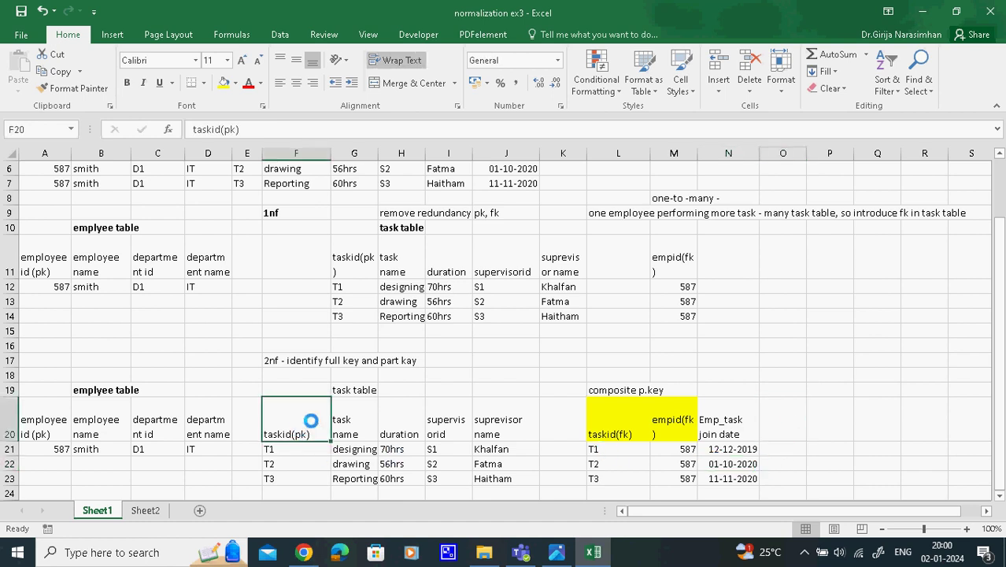
click(343, 389)
click(129, 83)
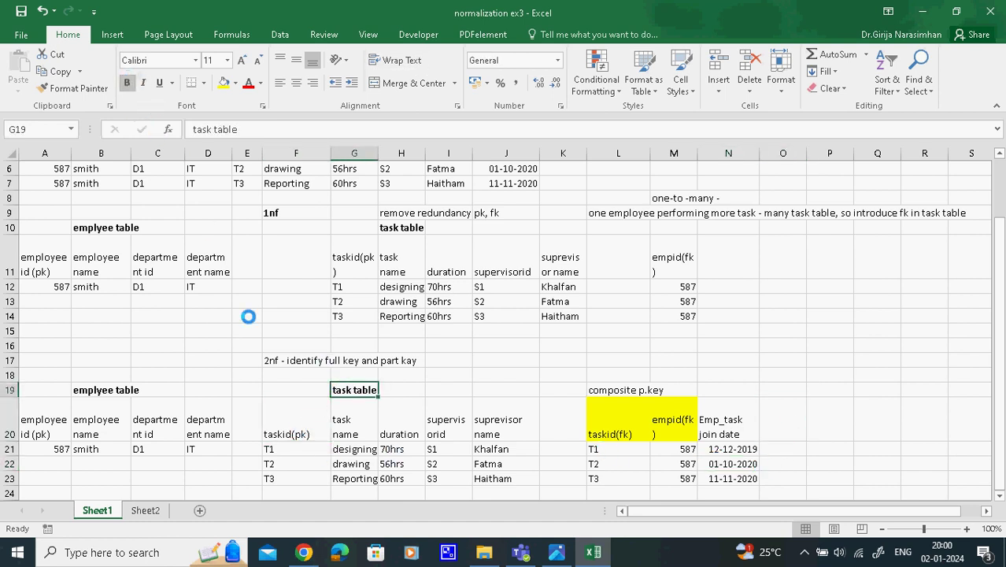
- Make the "2nf - identify full key and part kay" heading in cell F17 bold
click(142, 440)
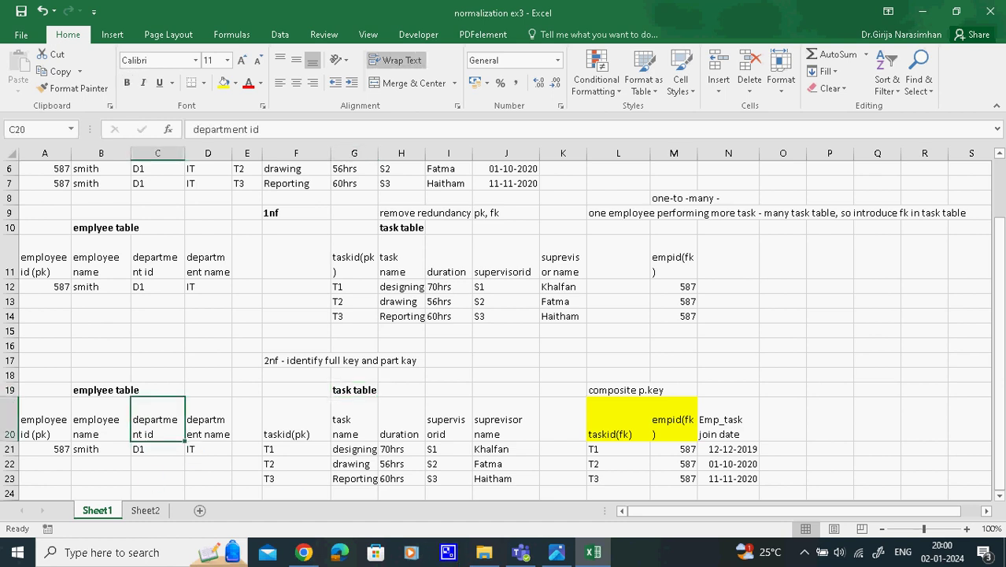
click(999, 494)
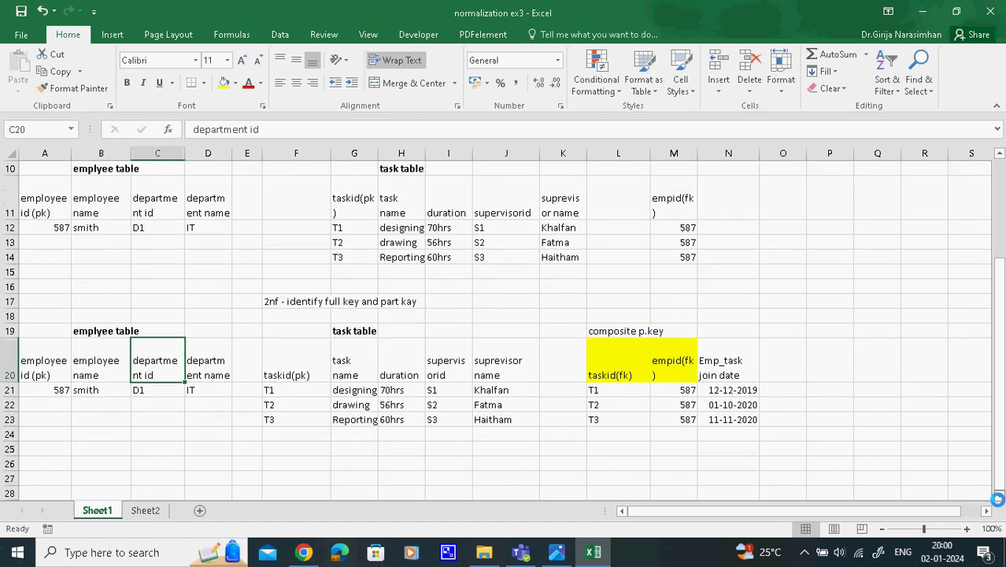
click(998, 494)
click(39, 358)
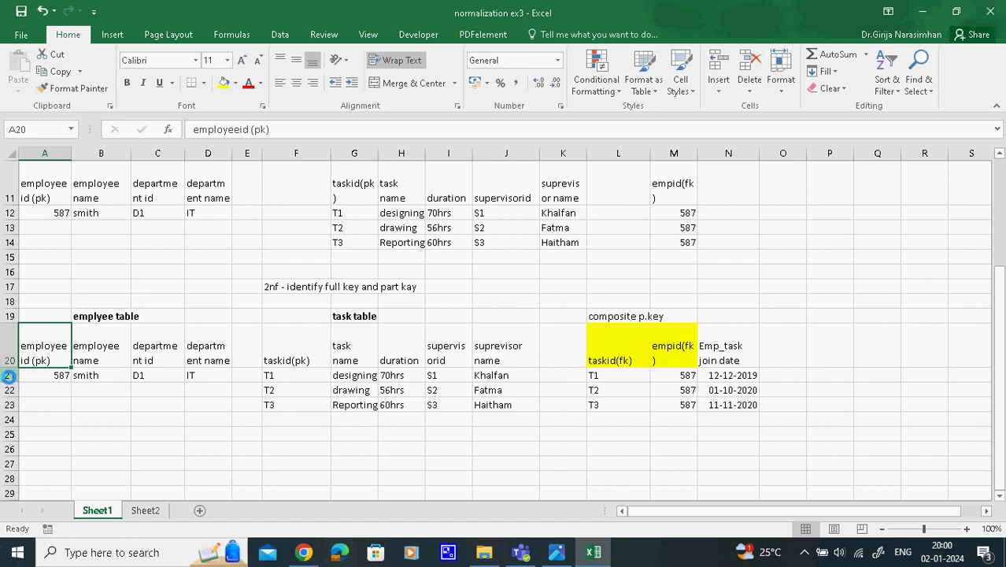
click(306, 289)
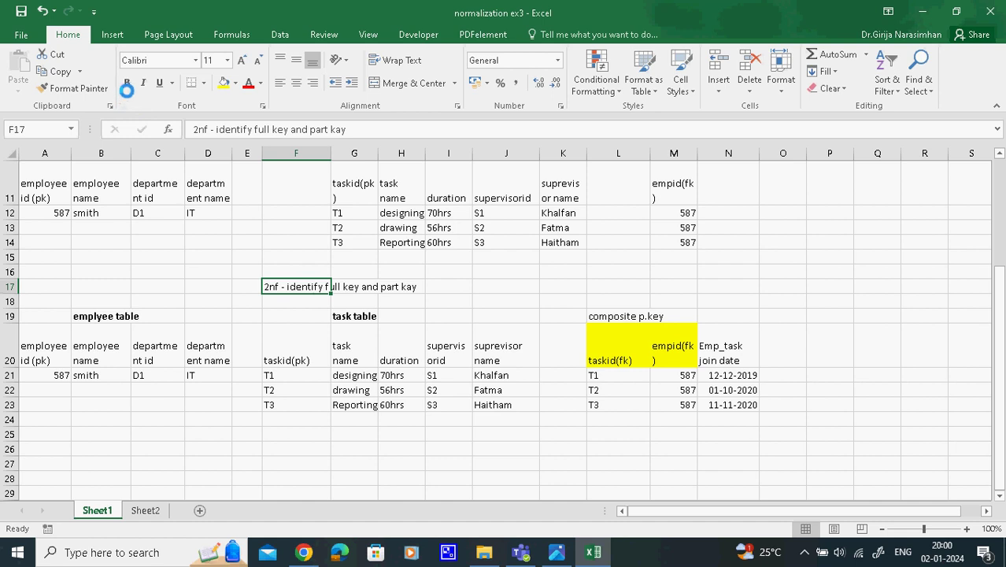
click(127, 83)
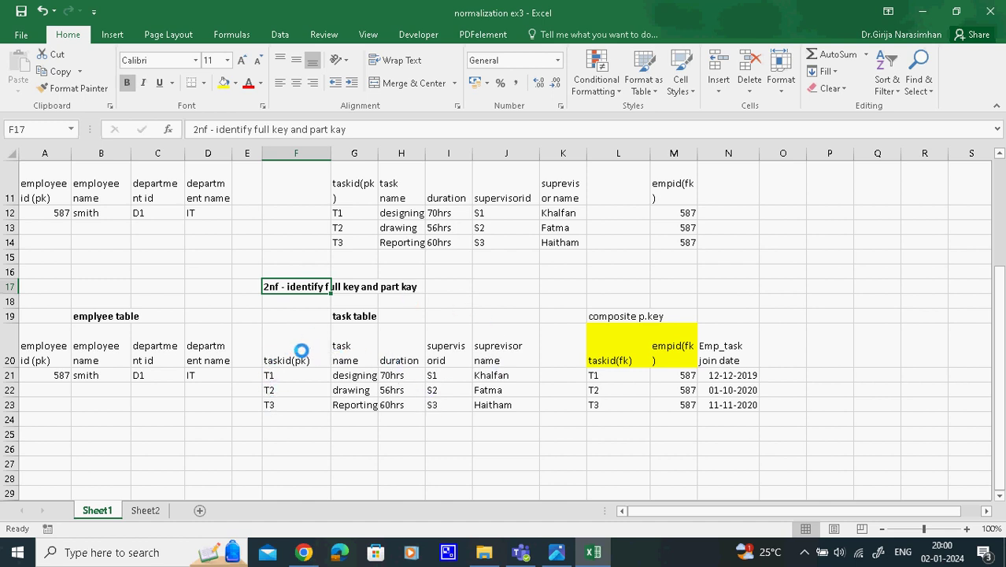
- Make the 2nf header cells of the task table (F20:J20) and the employee table (A20:D20) bold
drag(301, 350, 508, 352)
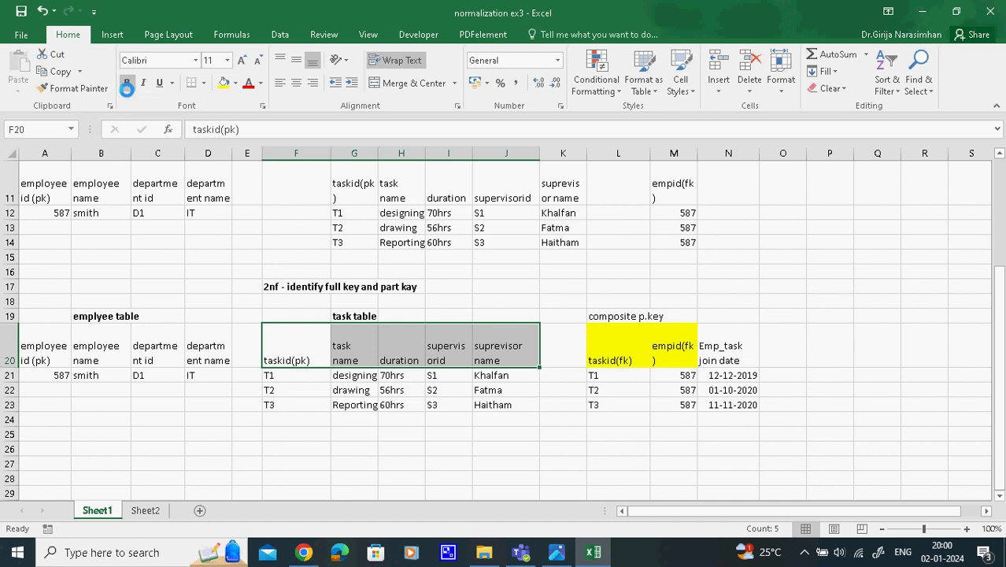
click(126, 83)
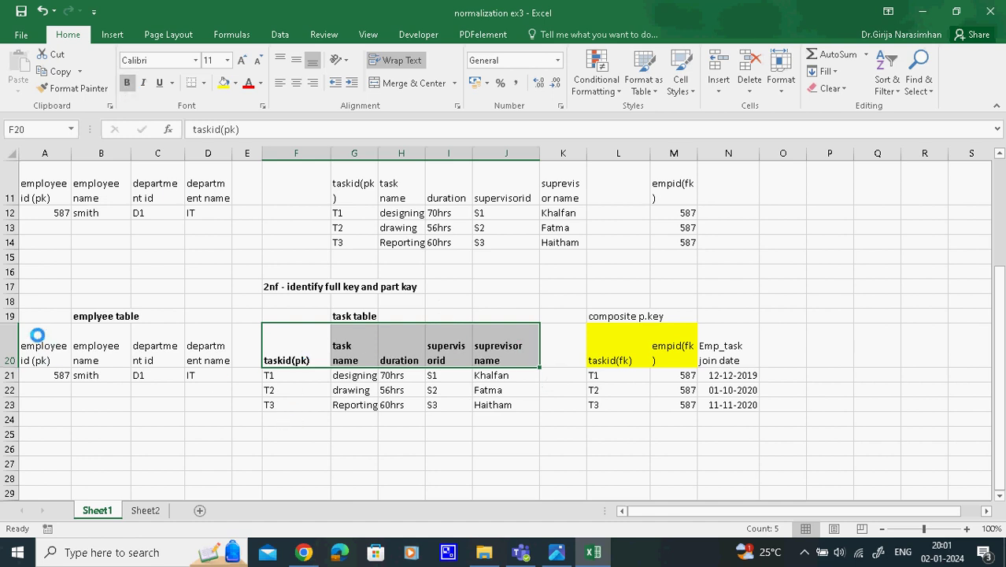
drag(31, 352, 208, 354)
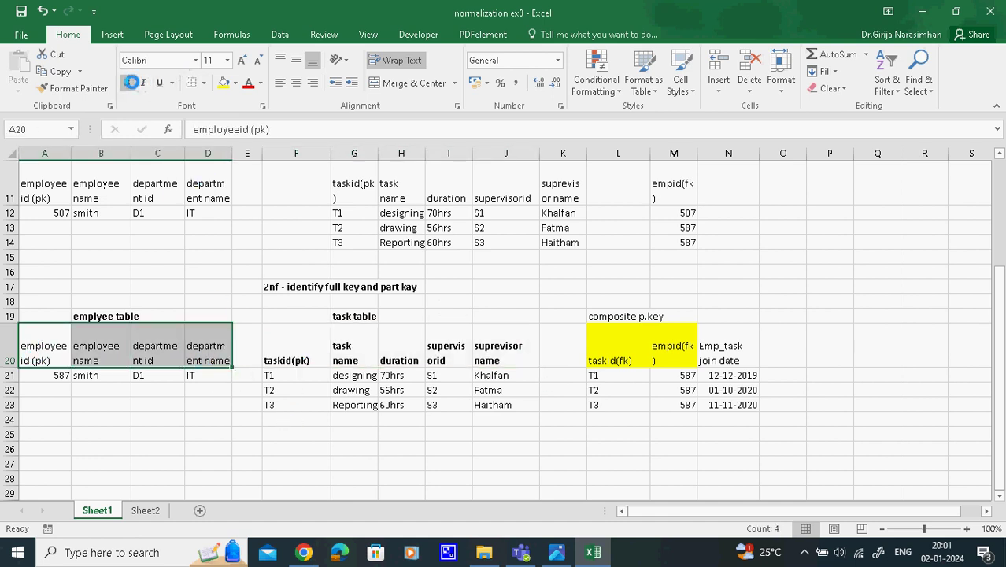
click(127, 83)
- Enter the dependency "{taskid, empid}-->emp_task join date" in cell L25, below the composite key table
click(626, 436)
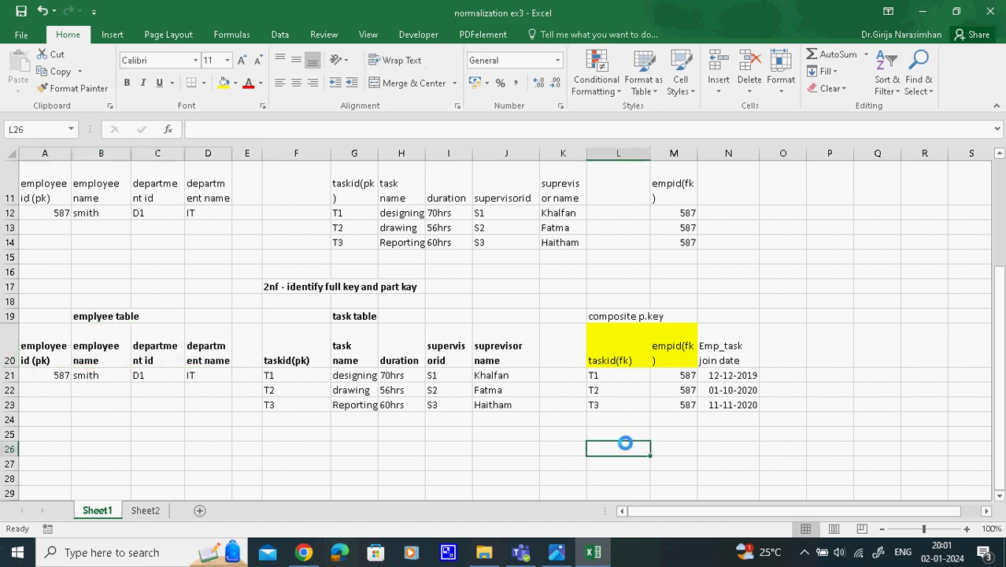
text(taskid, empid}-->)
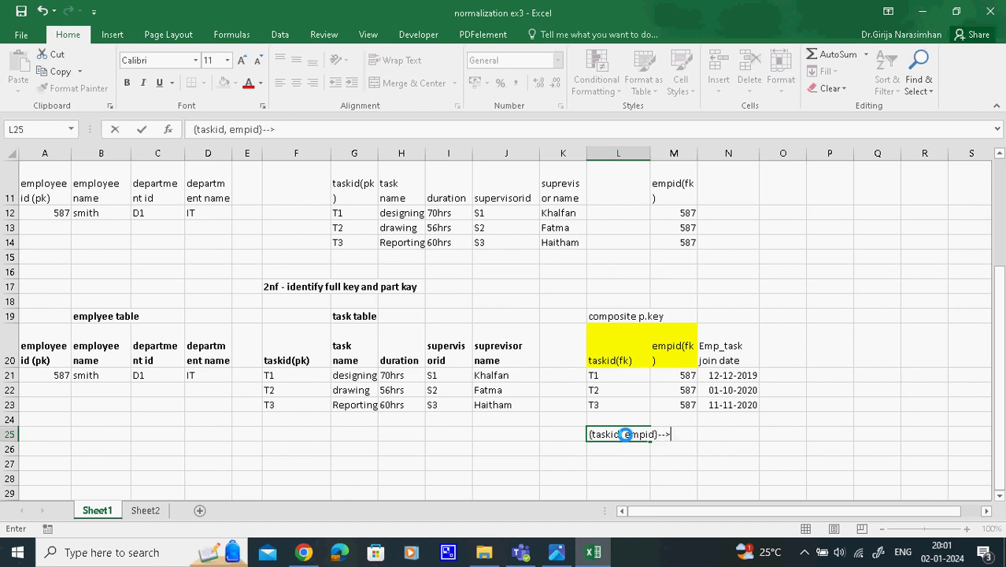
text(emp_task)
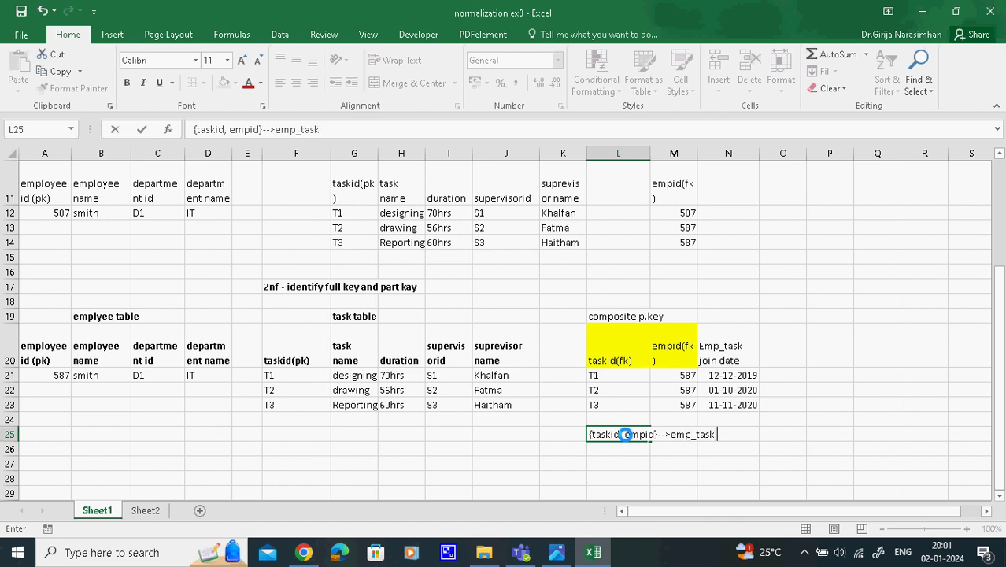
text( join date)
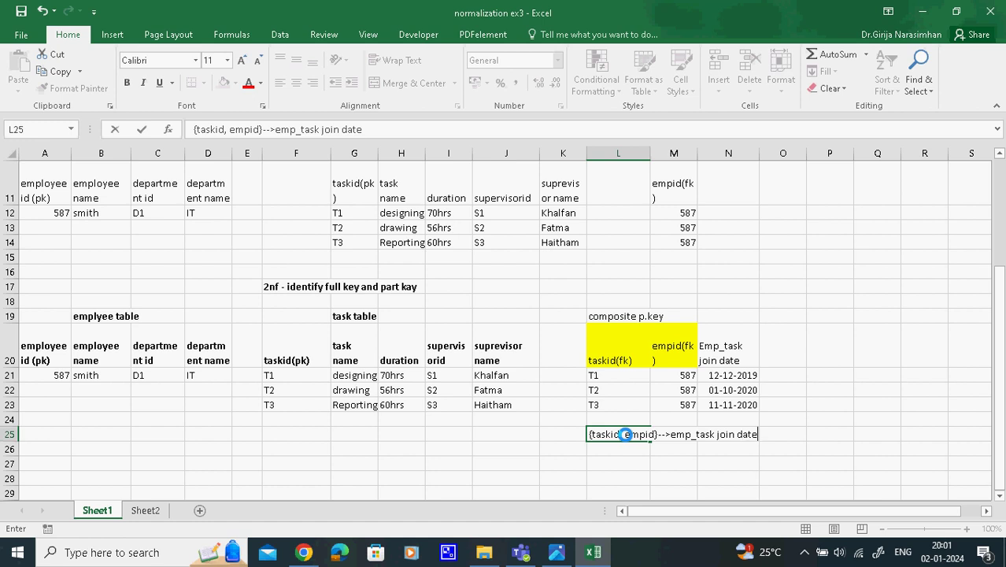
click(651, 480)
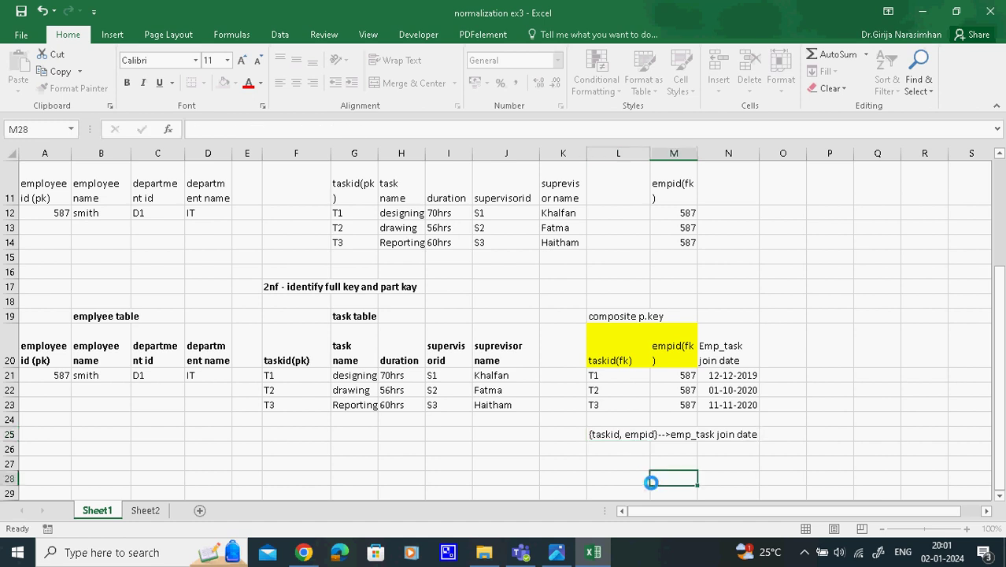
- Enter the title "emp-Task table" in cell N19, above the Emp_task join date column
click(620, 433)
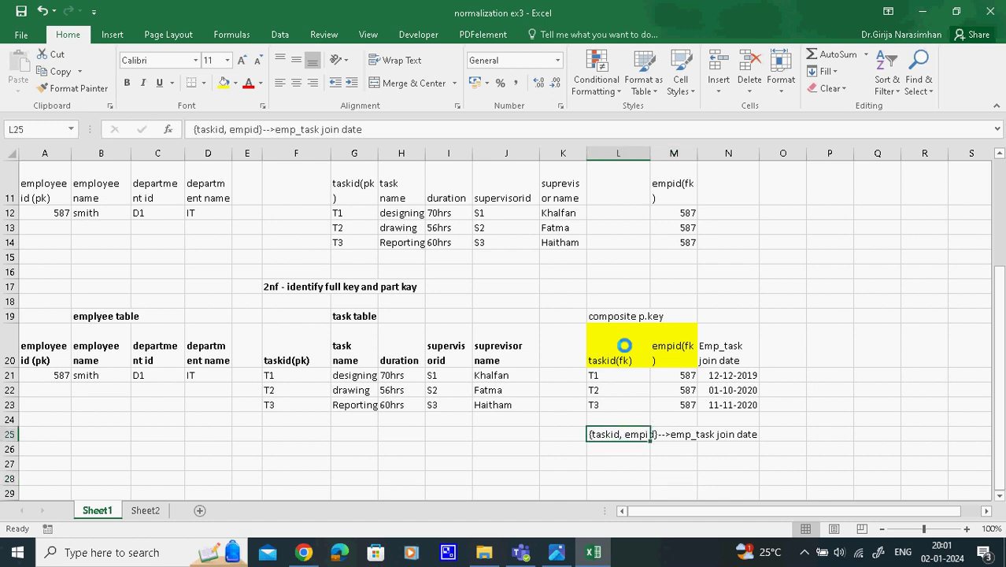
click(631, 316)
click(639, 371)
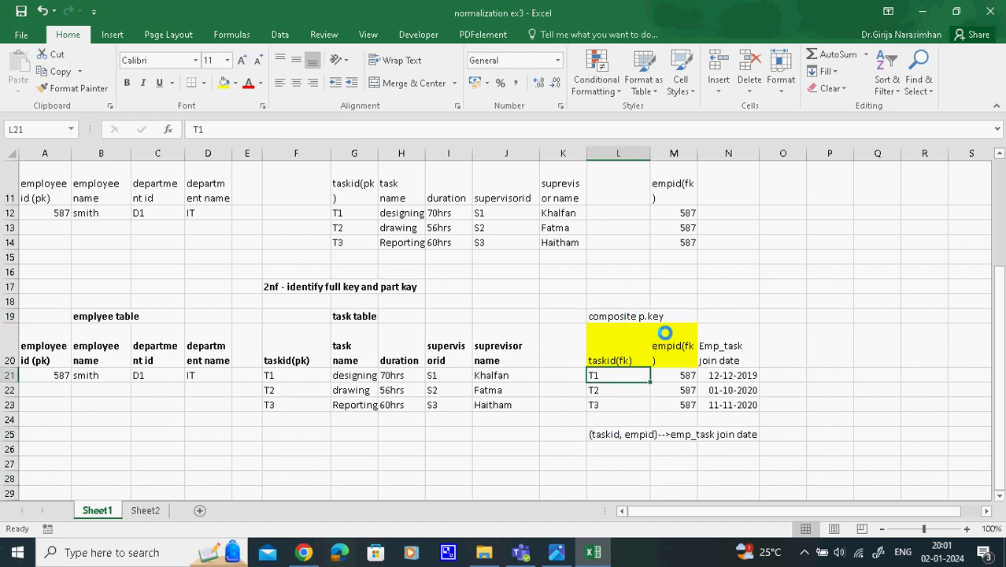
click(665, 332)
click(678, 316)
click(742, 317)
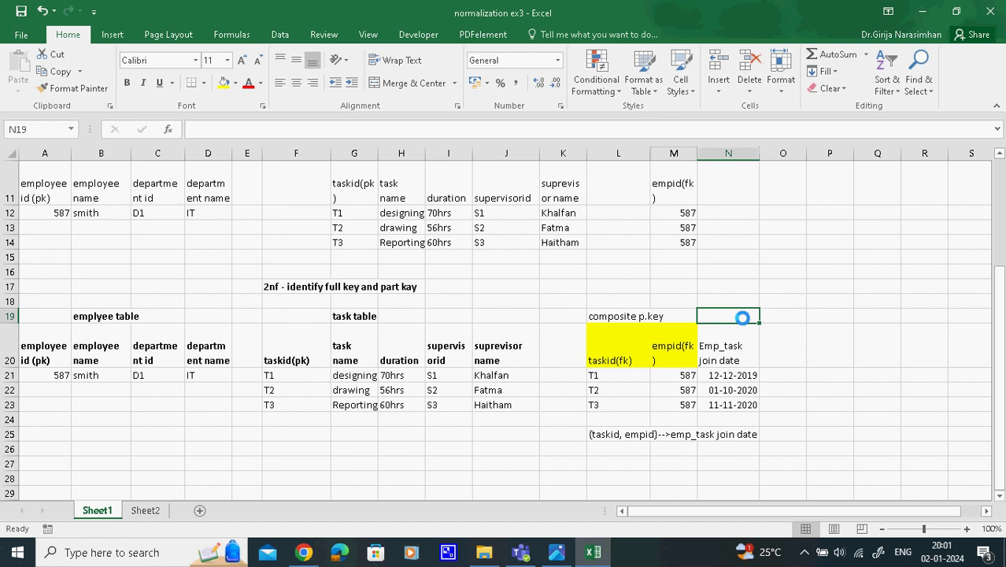
text(emp_ta)
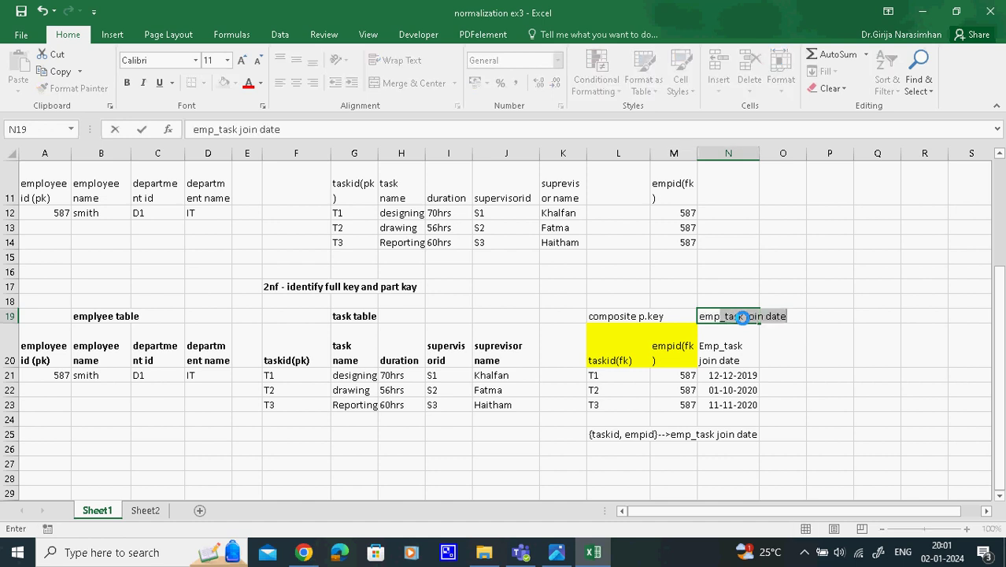
key(BackSpace)
key(BackSpace)
key(BackSpace)
key(BackSpace)
text(-Task t)
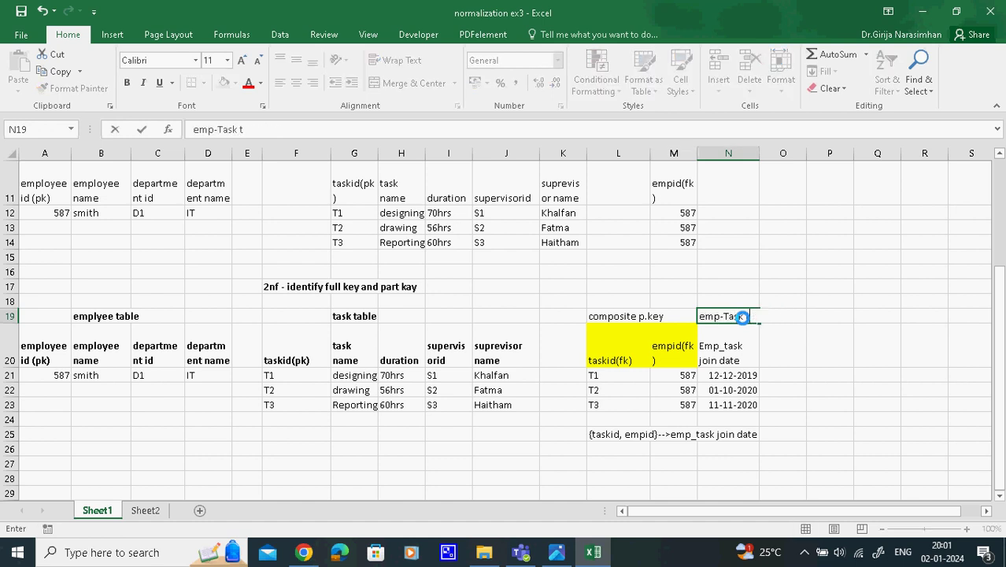
text(able)
click(834, 354)
- Make the "emp-Task table" title in cell N19 bold
click(725, 315)
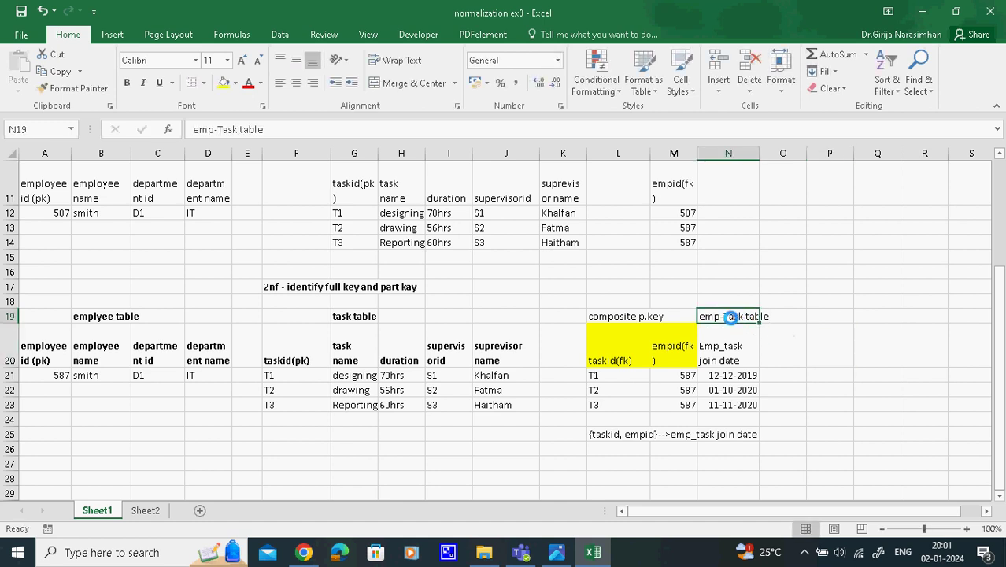
click(126, 83)
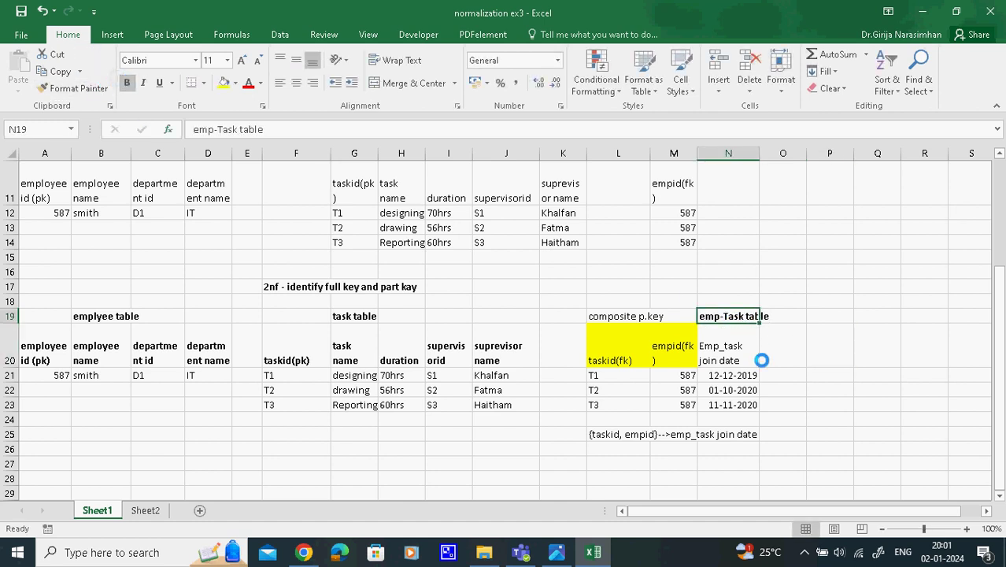
click(816, 377)
- Review the three 2nf tables: the employee table, the task table and the emp-Task table
click(99, 324)
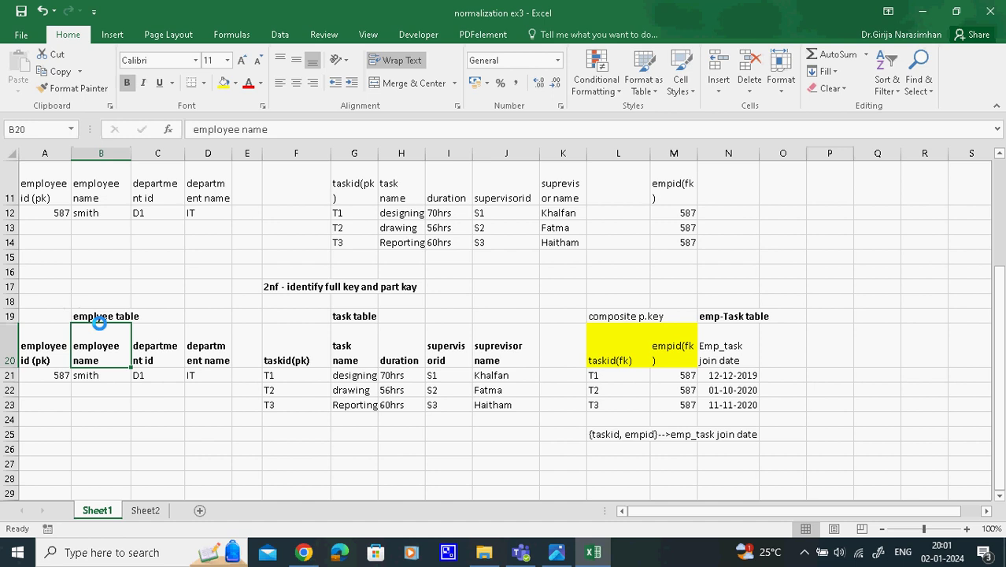
click(102, 316)
click(361, 328)
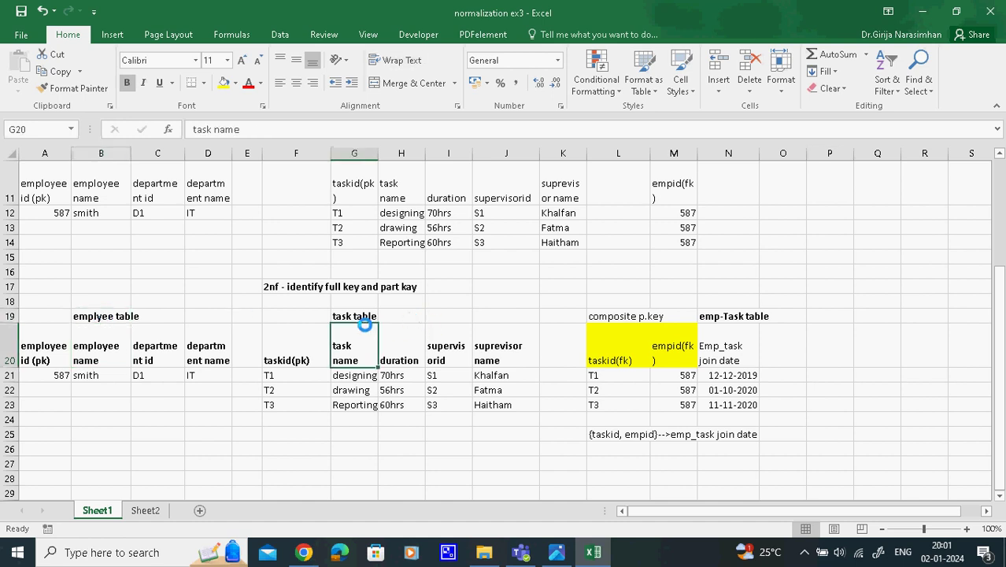
click(363, 316)
click(757, 325)
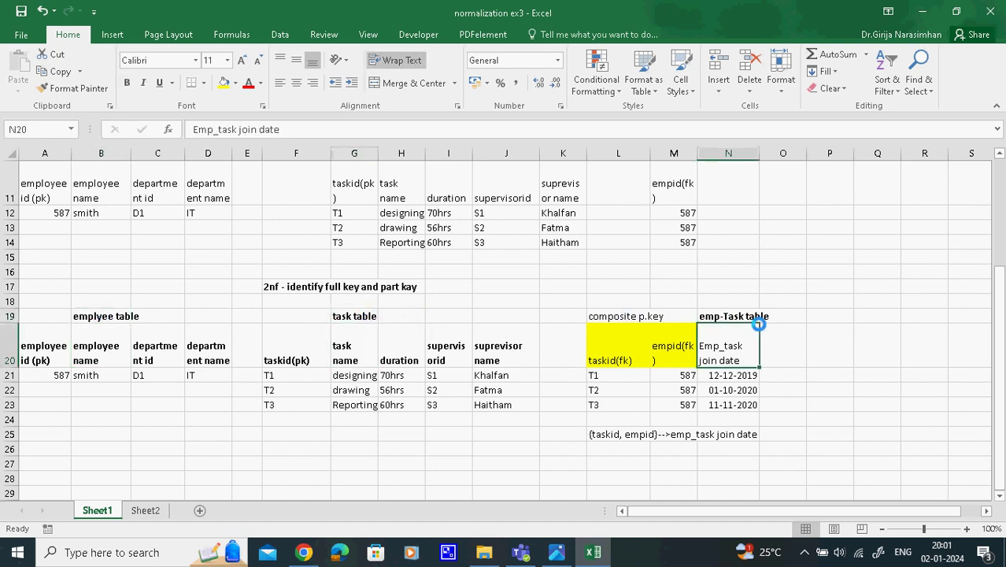
click(92, 464)
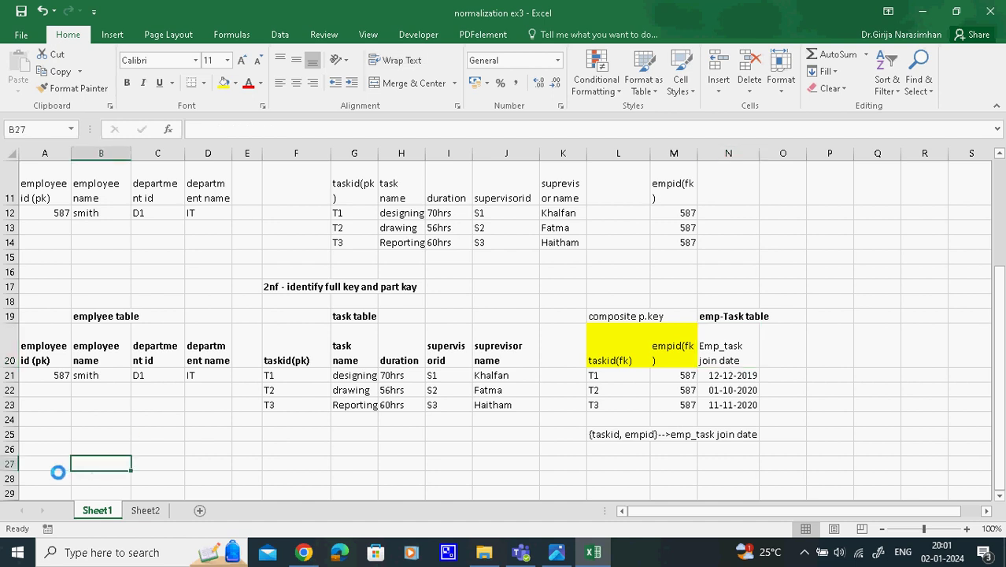
click(58, 472)
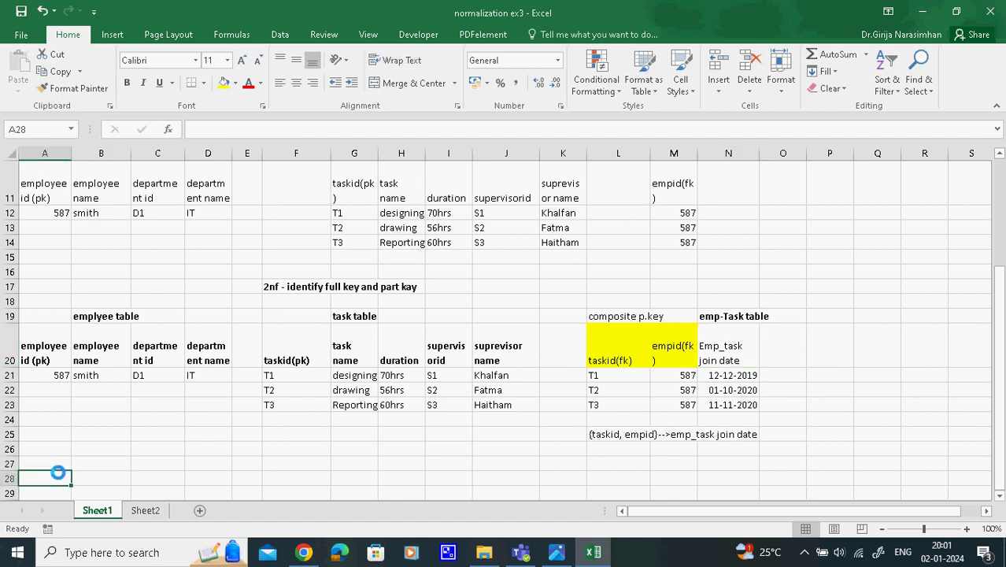
drag(140, 353, 230, 378)
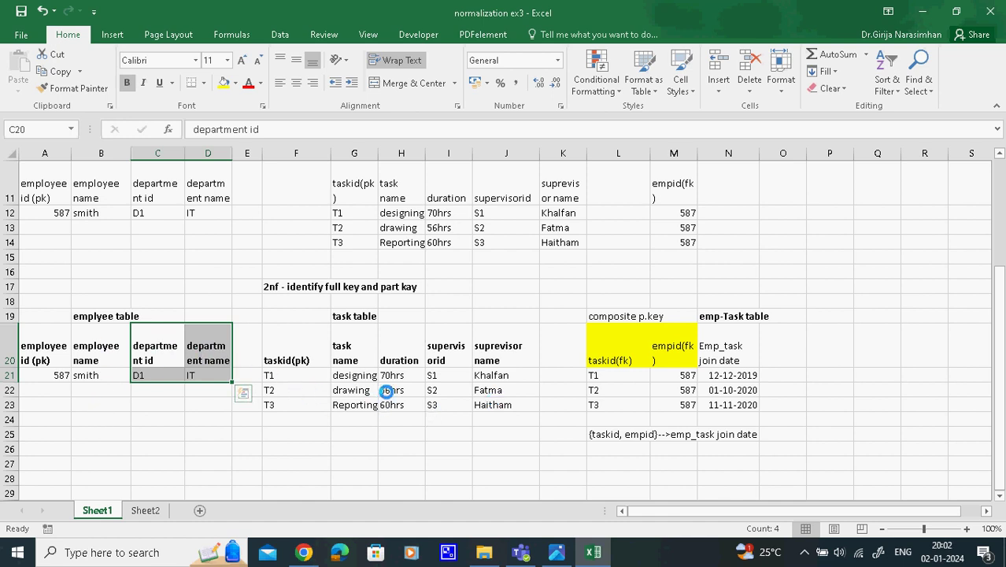
click(245, 465)
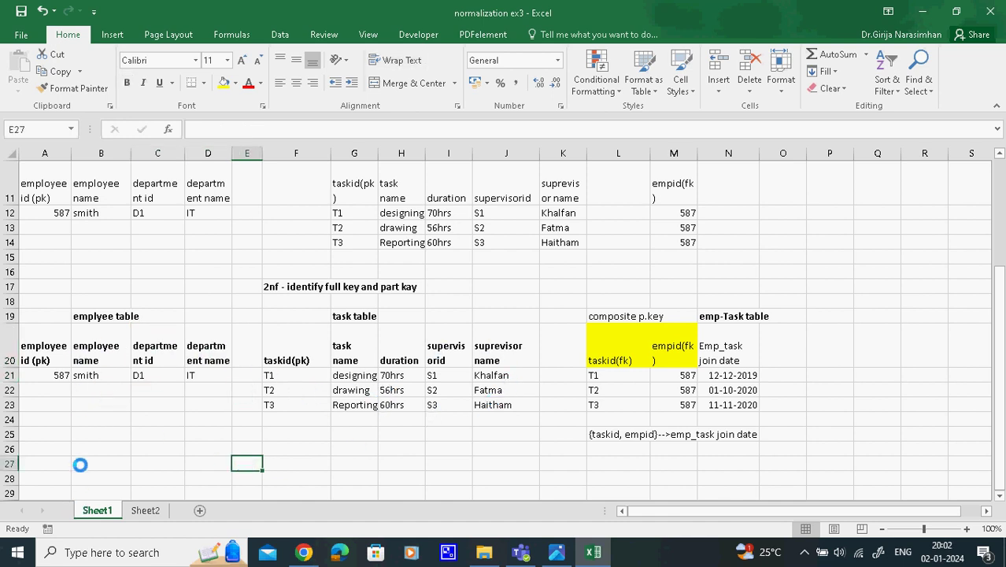
click(38, 316)
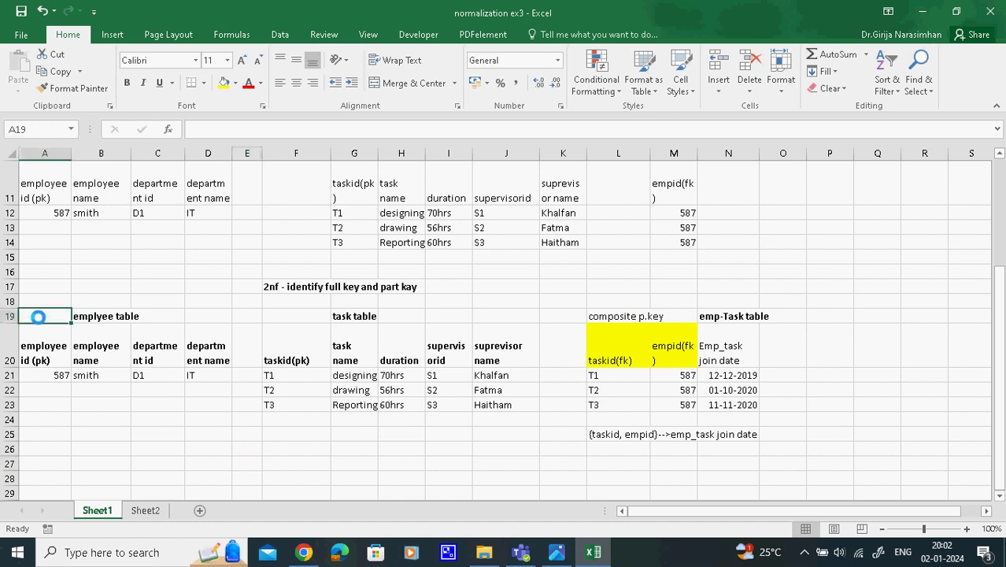
click(56, 433)
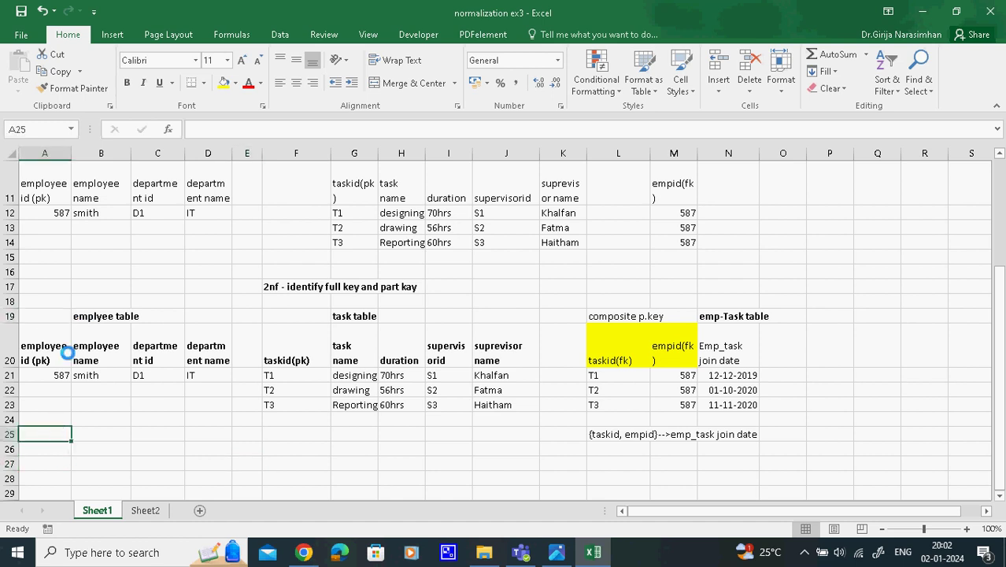
- Copy the 2nf employee table in A19:D22 to the empty area starting at cell A28
drag(49, 318, 218, 384)
key(ctrl+c)
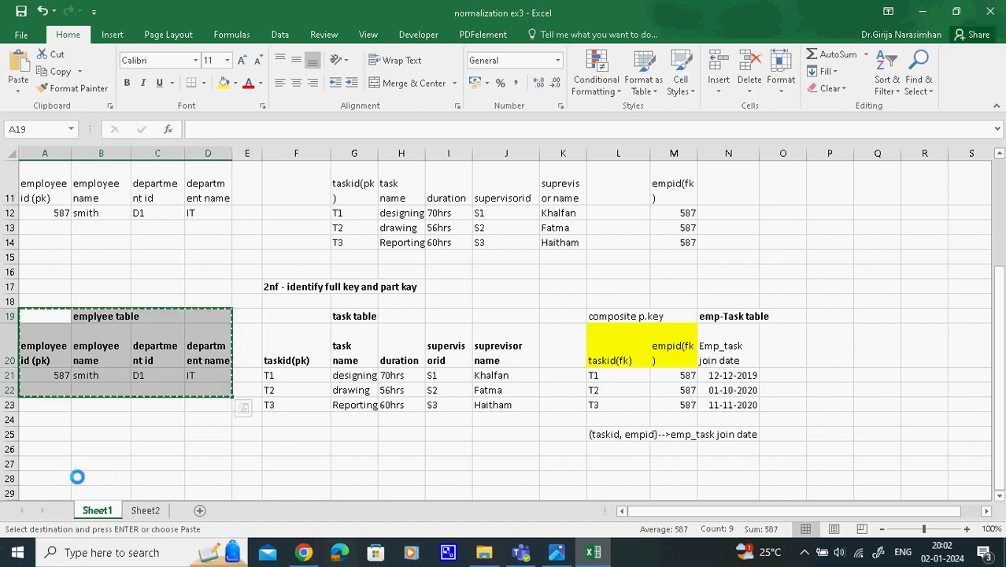
click(62, 479)
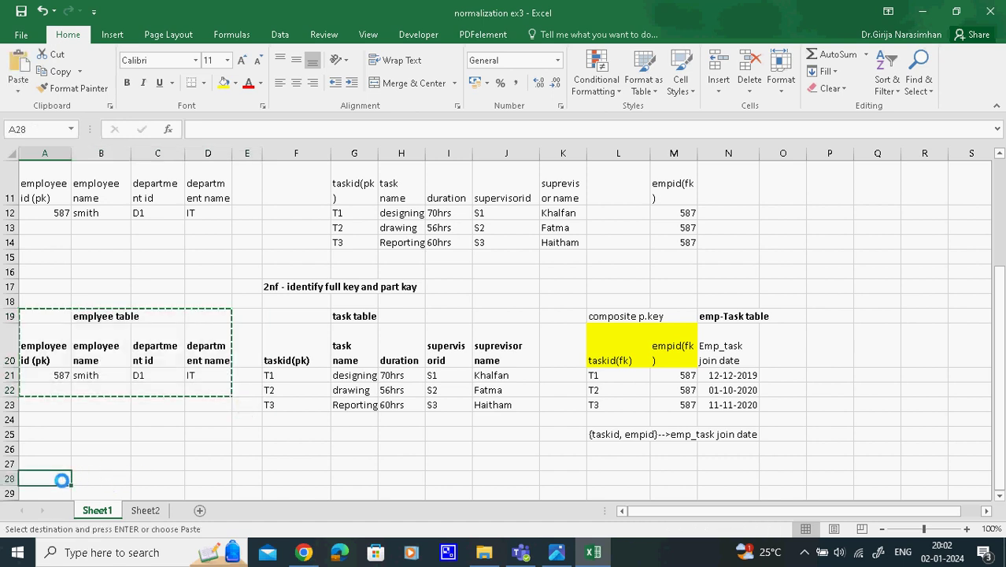
key(ctrl+v)
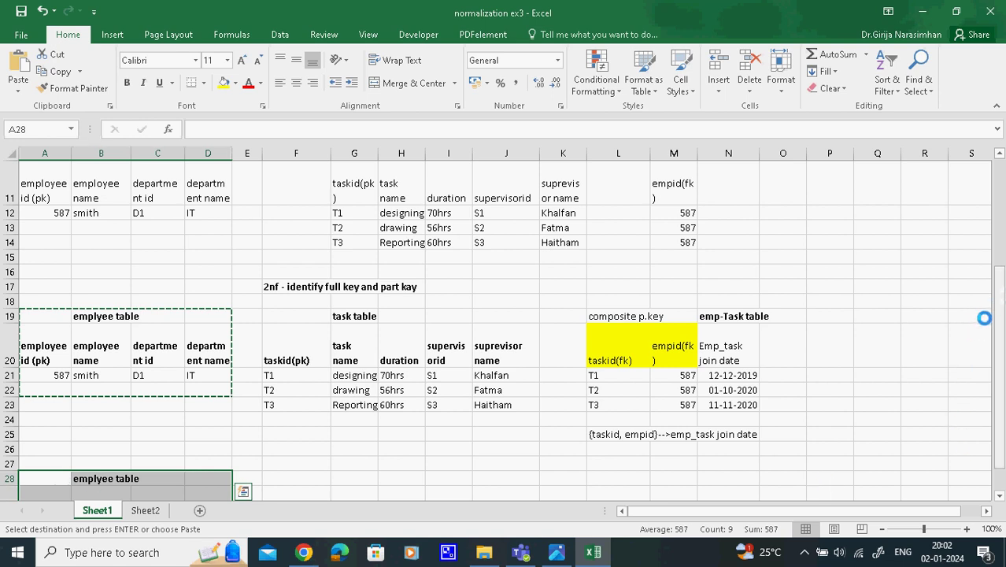
- Move the department id and department name columns (C29:D30) out of the copied employee table to cell A33
drag(984, 318, 994, 330)
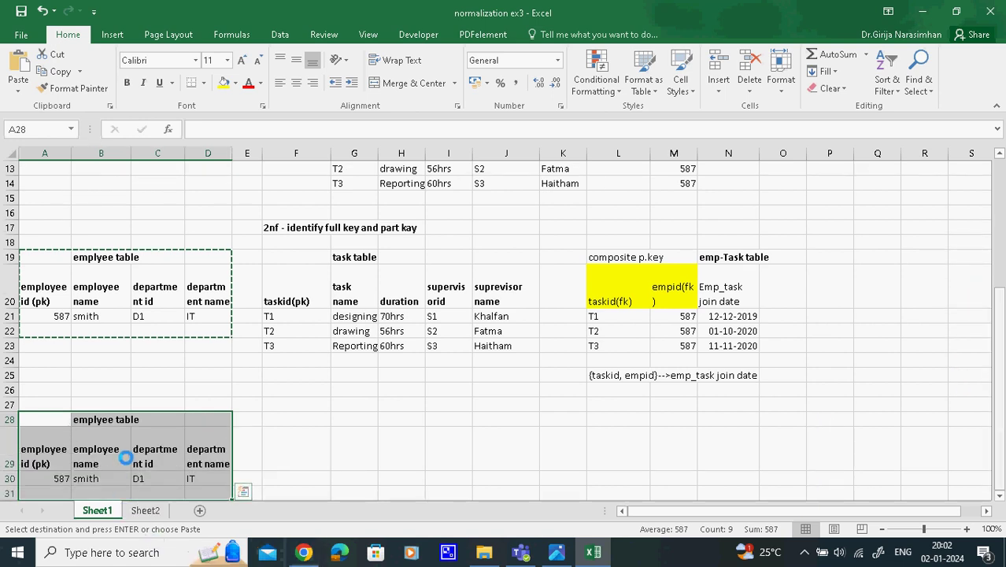
drag(134, 455, 215, 472)
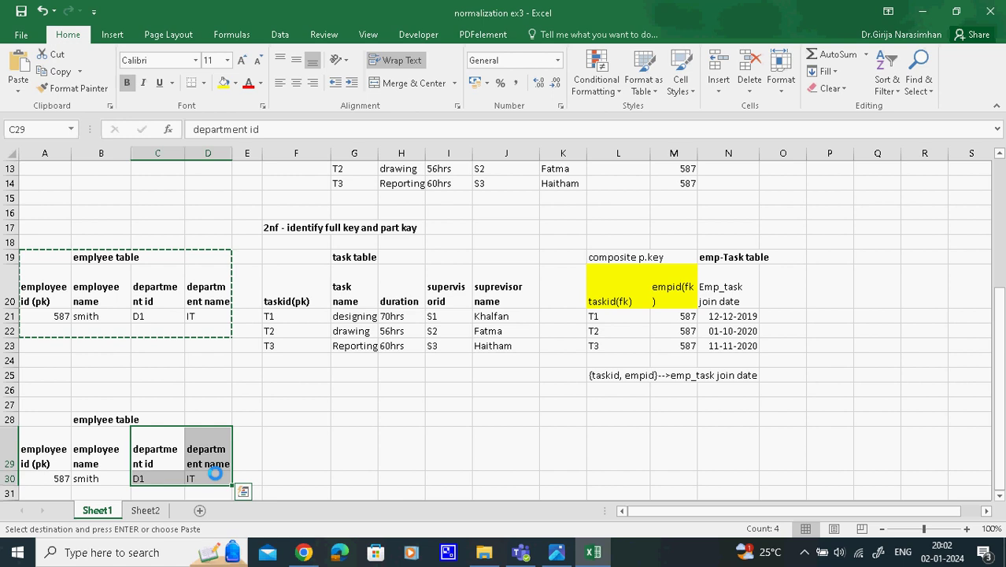
key(ctrl+c)
click(998, 496)
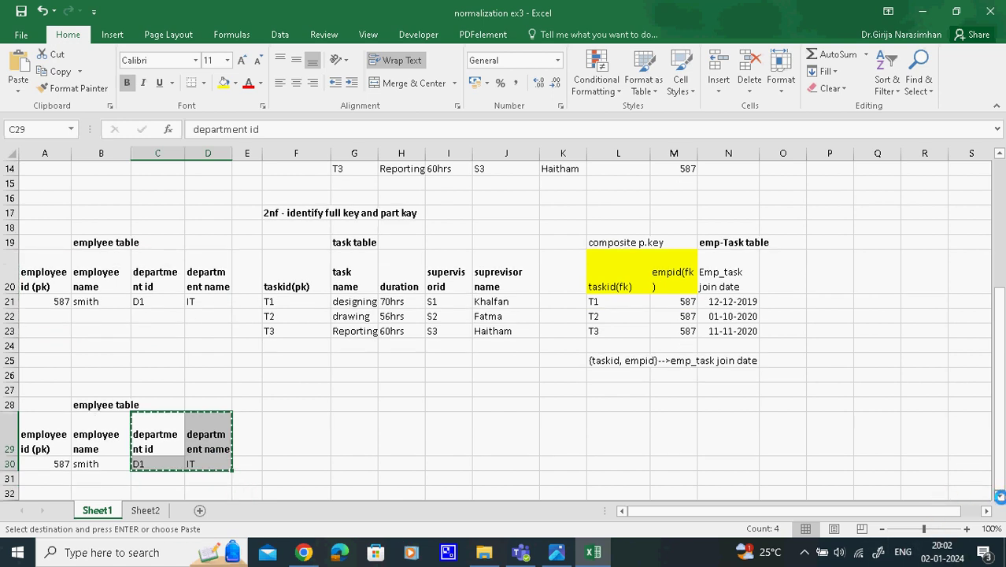
scroll(998, 496, down, 1)
click(60, 477)
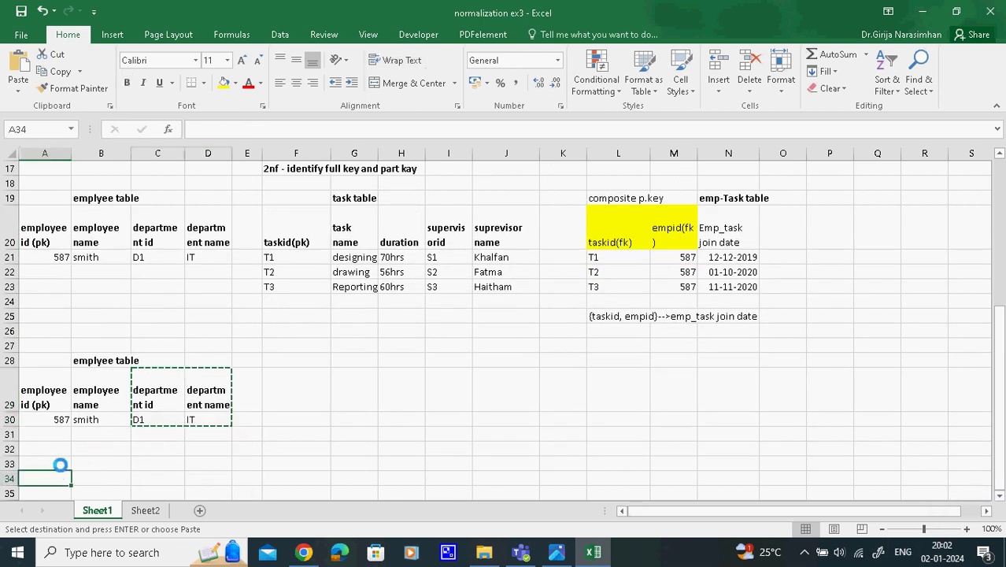
click(60, 464)
key(ctrl+v)
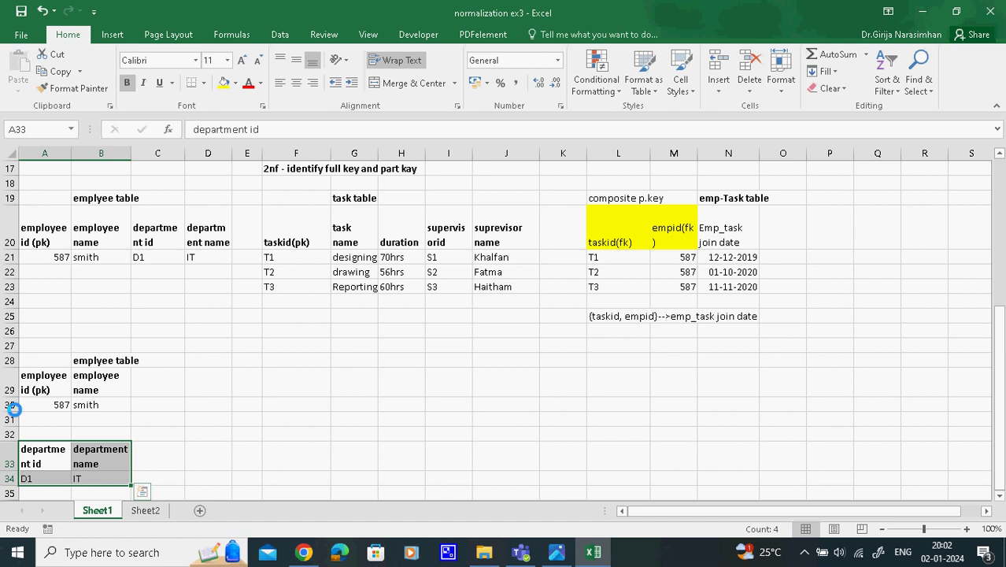
- Add a "deptid(fk)" column with the value D1 to the copied employee table in C29:C30
click(174, 382)
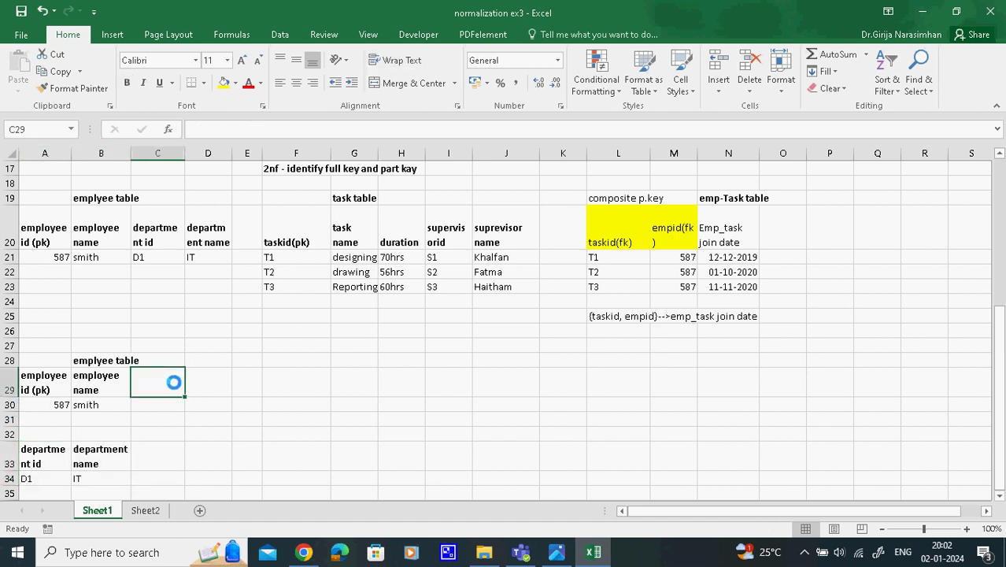
text(deptid)
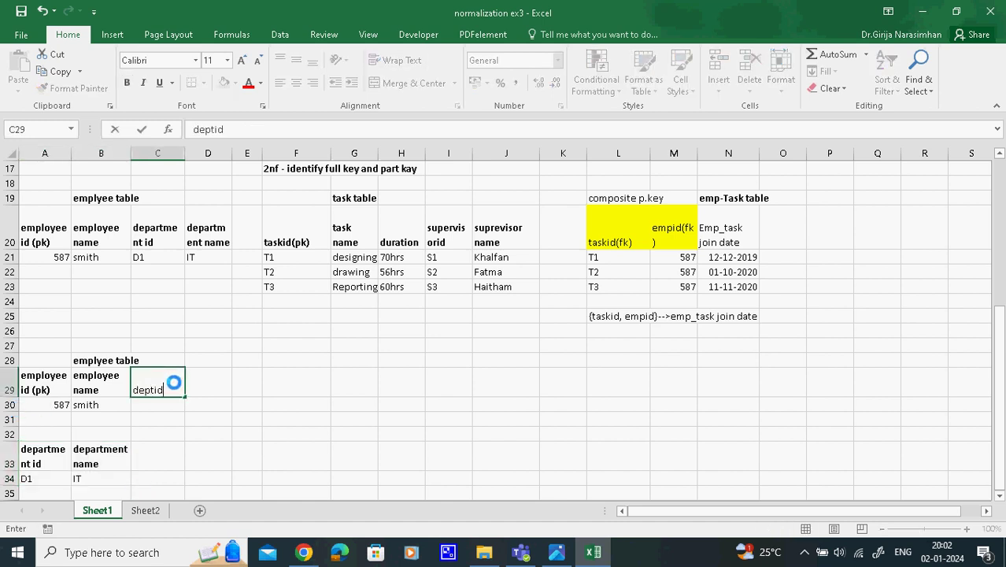
key(Return)
text(D1)
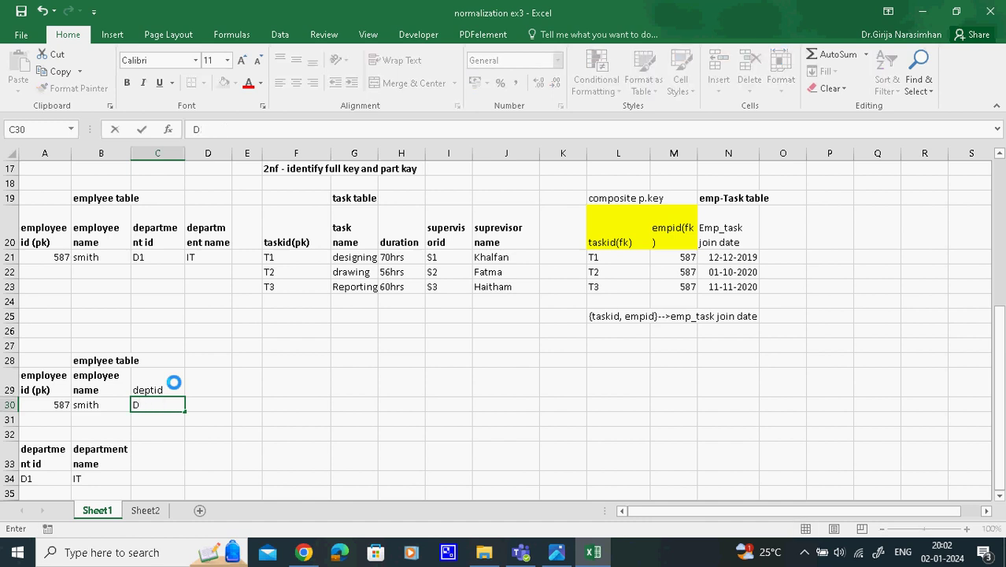
click(168, 453)
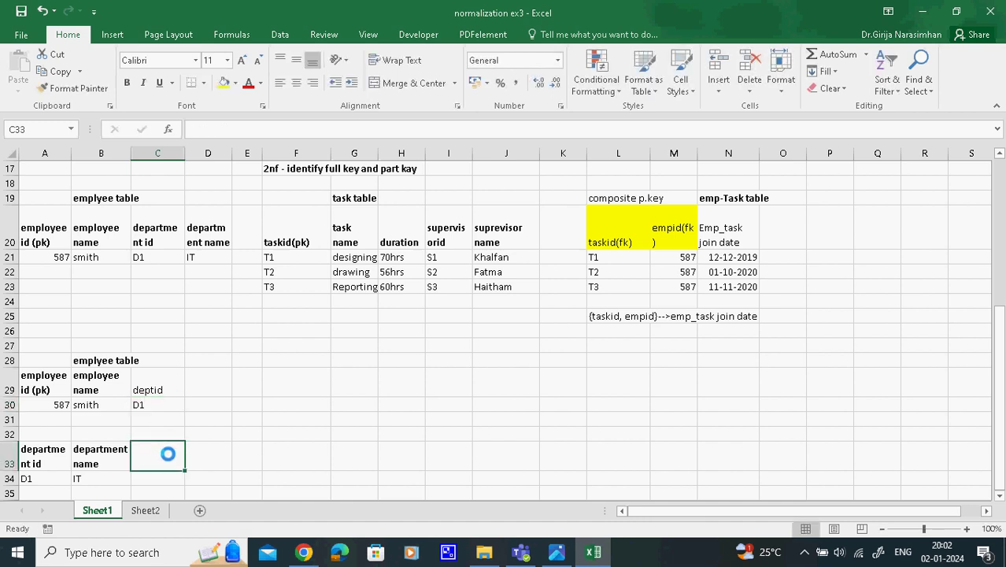
click(167, 391)
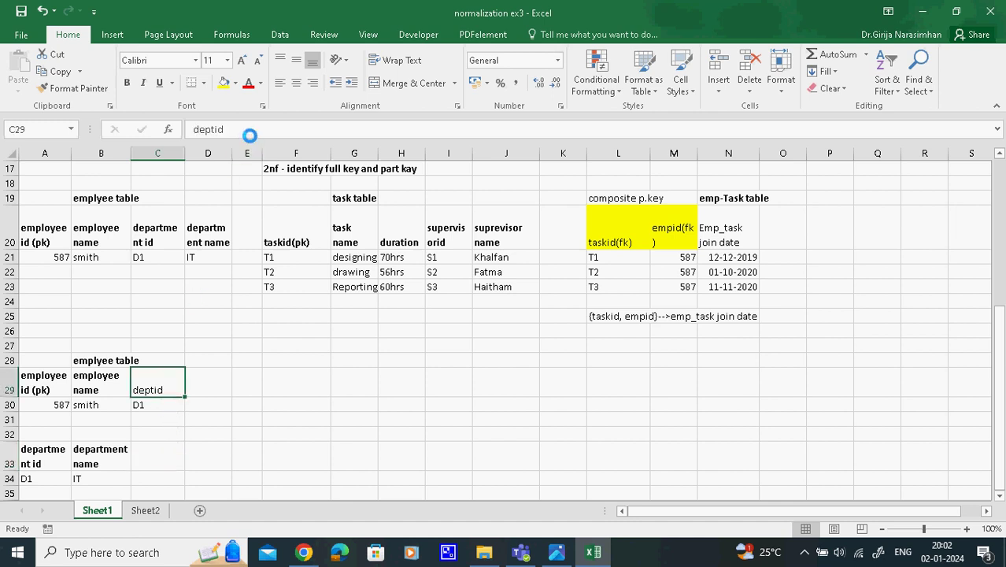
click(251, 132)
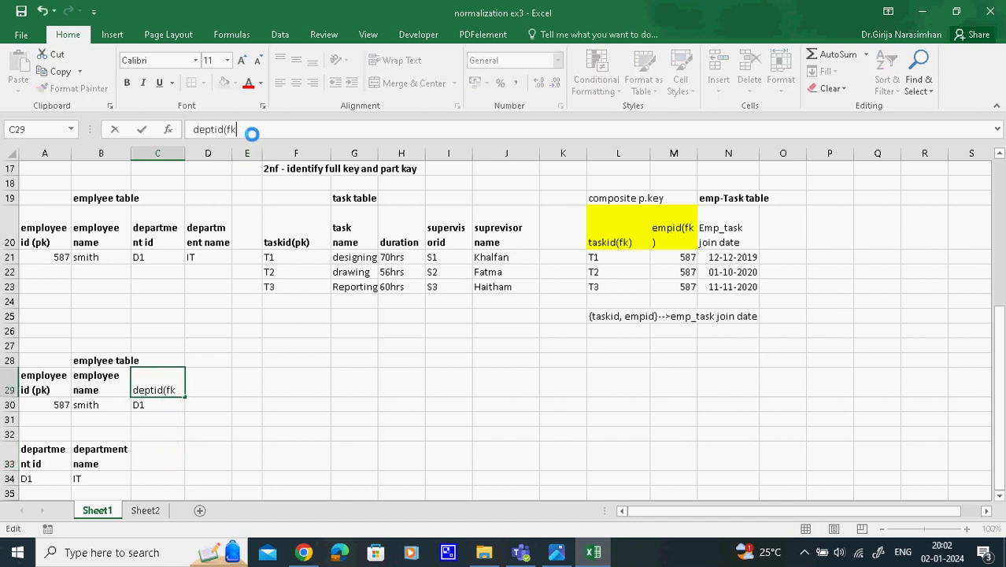
click(315, 380)
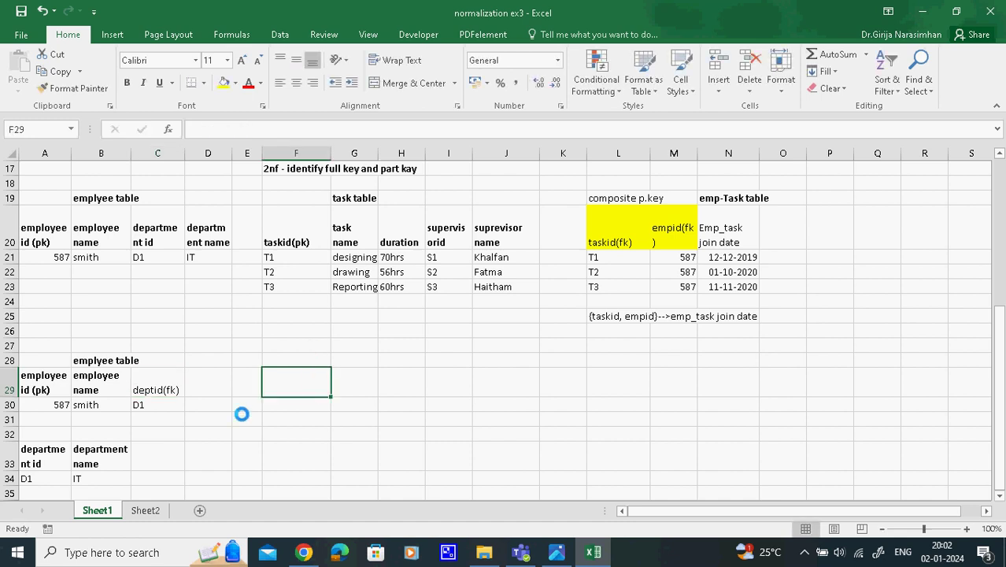
- Examine how the deptid(fk) column in the new employee table relates to the separated department id and department name data
click(176, 392)
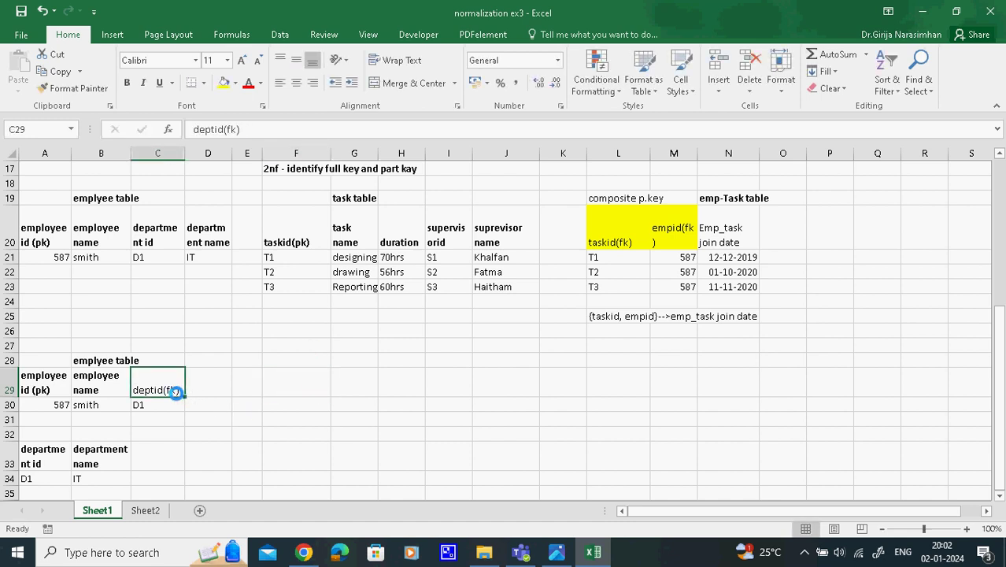
click(35, 384)
click(168, 391)
click(43, 491)
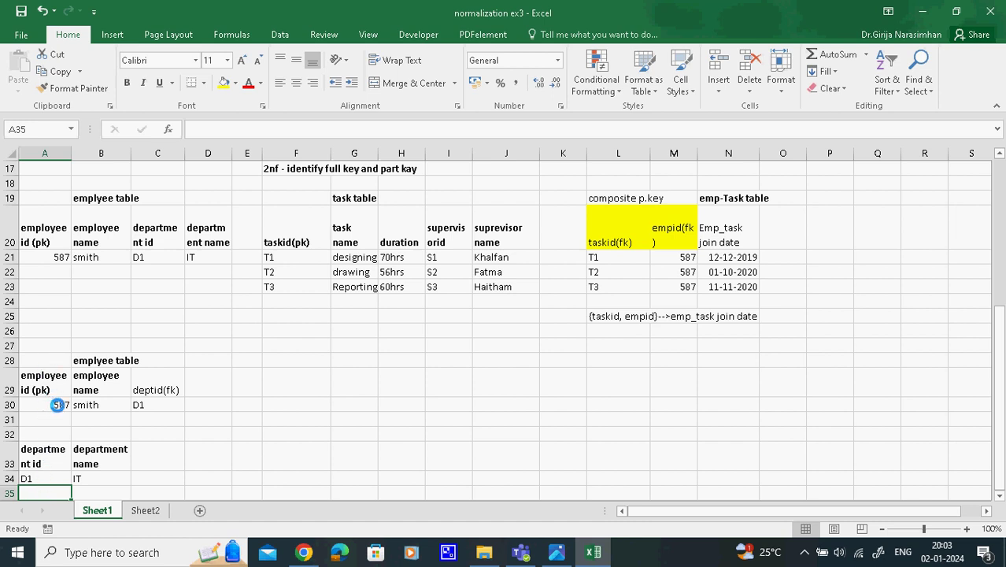
click(172, 401)
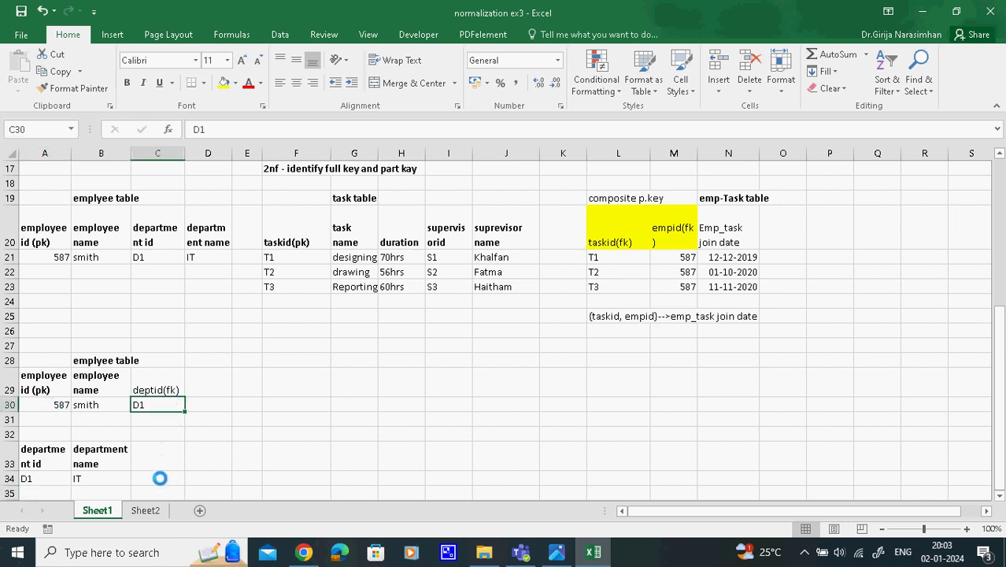
click(33, 494)
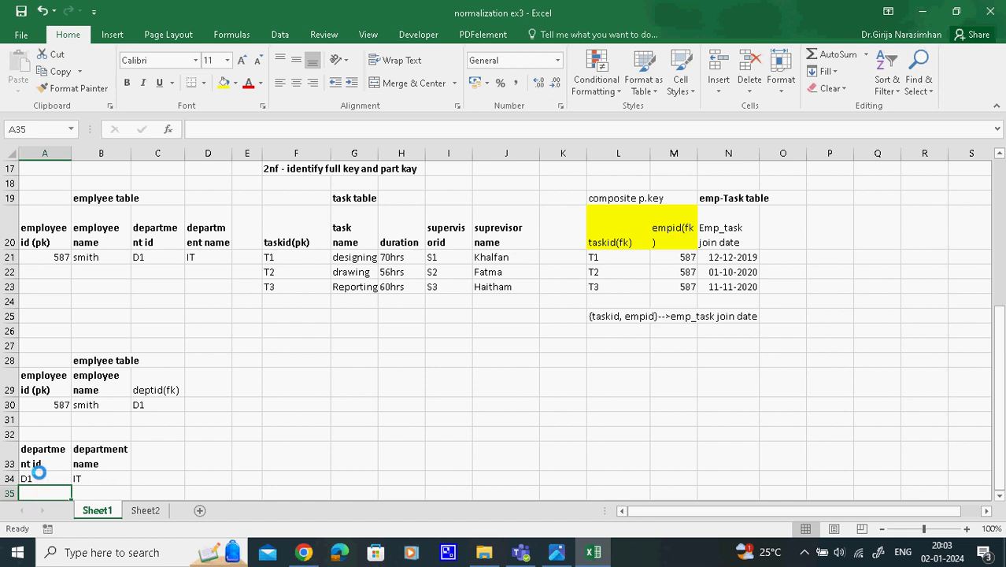
drag(38, 478, 82, 477)
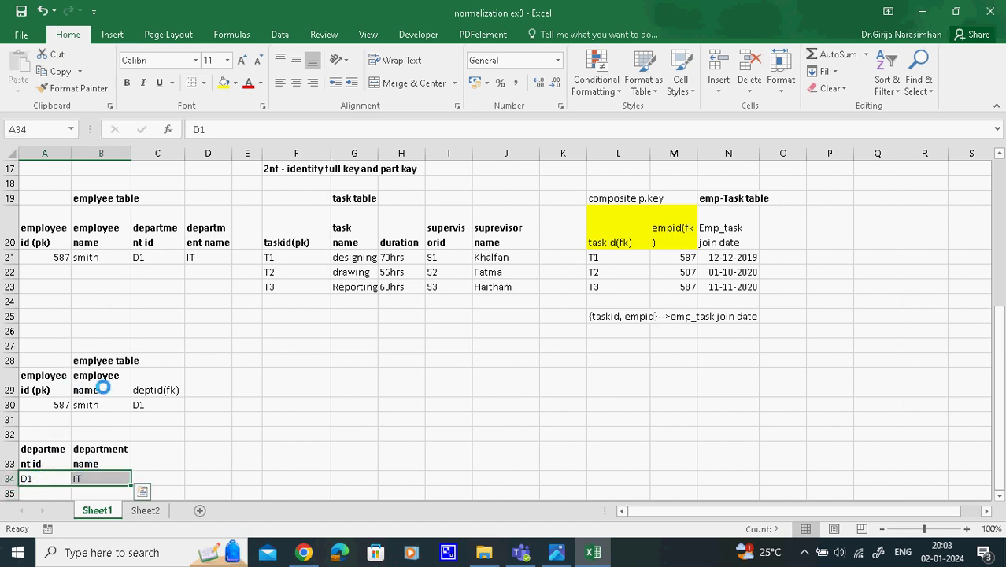
click(50, 408)
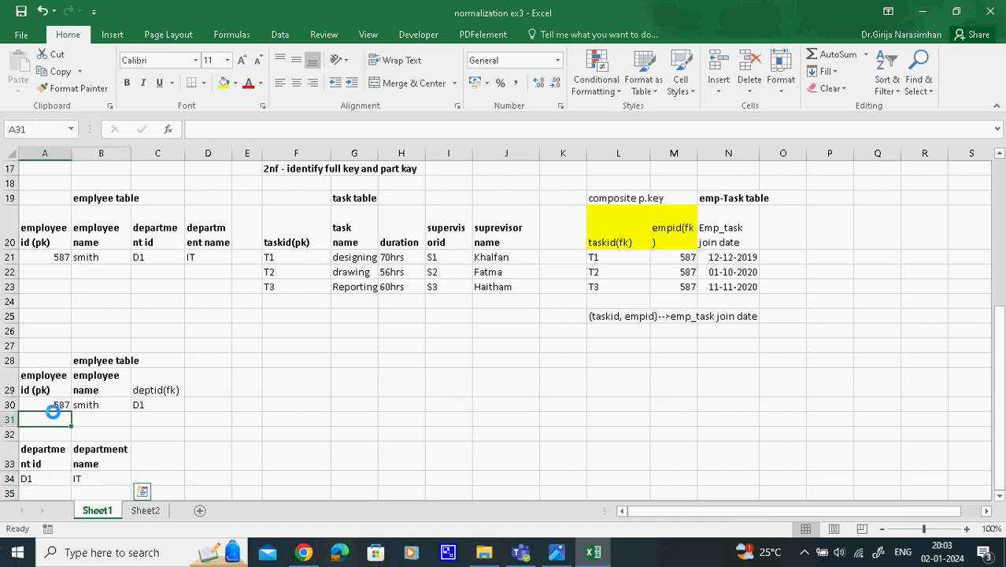
click(149, 388)
click(49, 392)
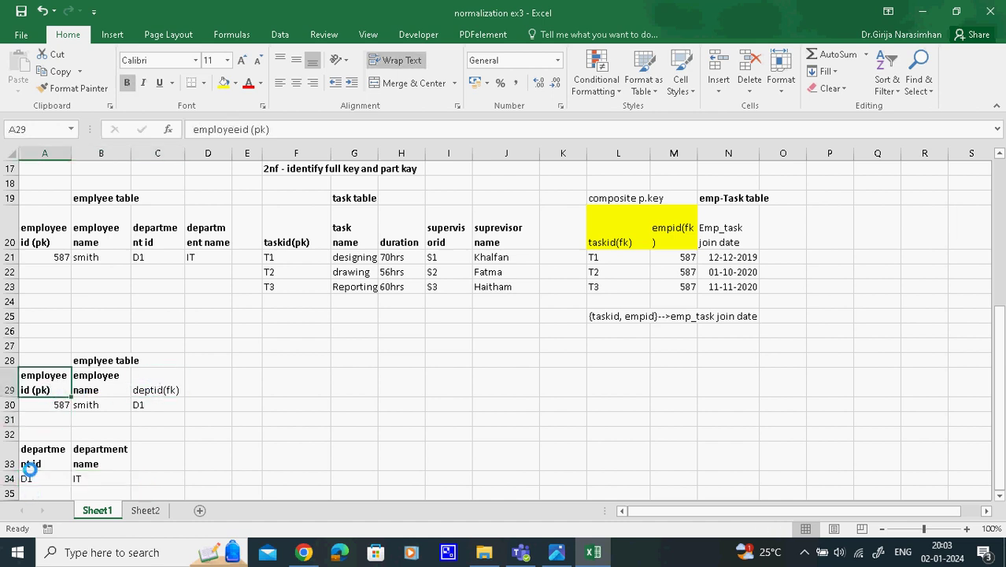
- Mark the department id header in cell A33 as the primary key by appending "(pk)"
click(30, 460)
click(277, 129)
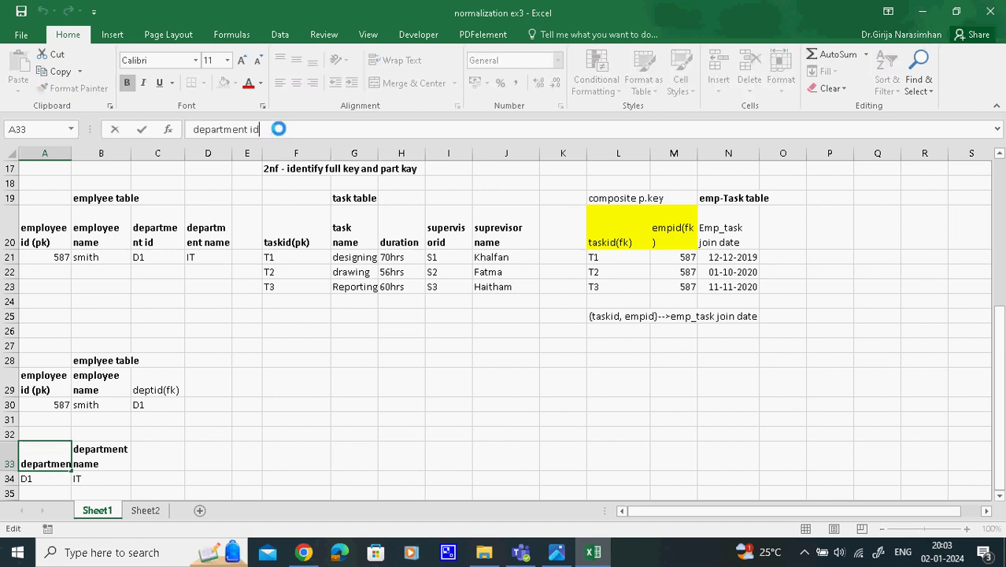
text((pk))
click(306, 382)
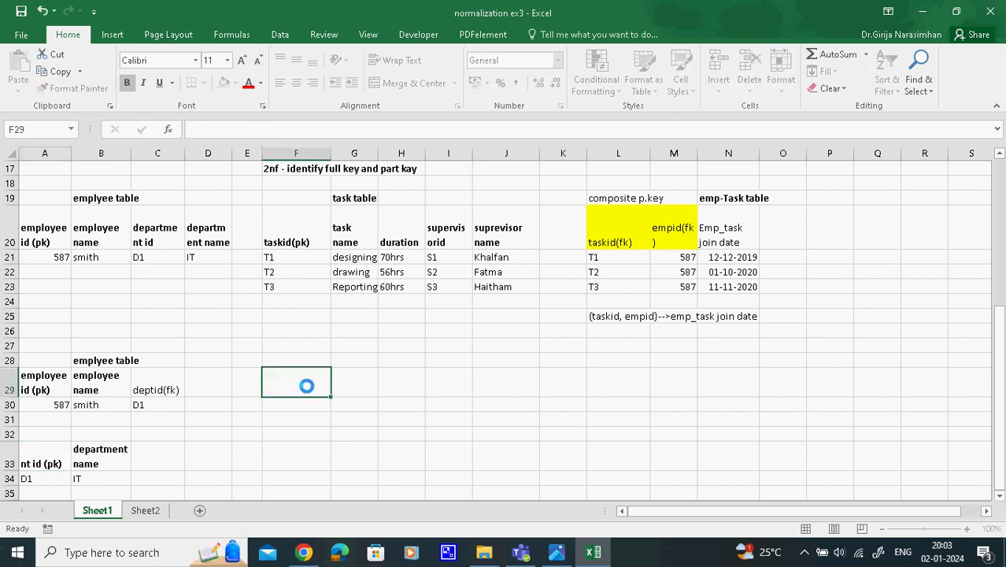
- Enter the title "department table" in cell B32 above the department data and make it bold
click(82, 429)
text(depar)
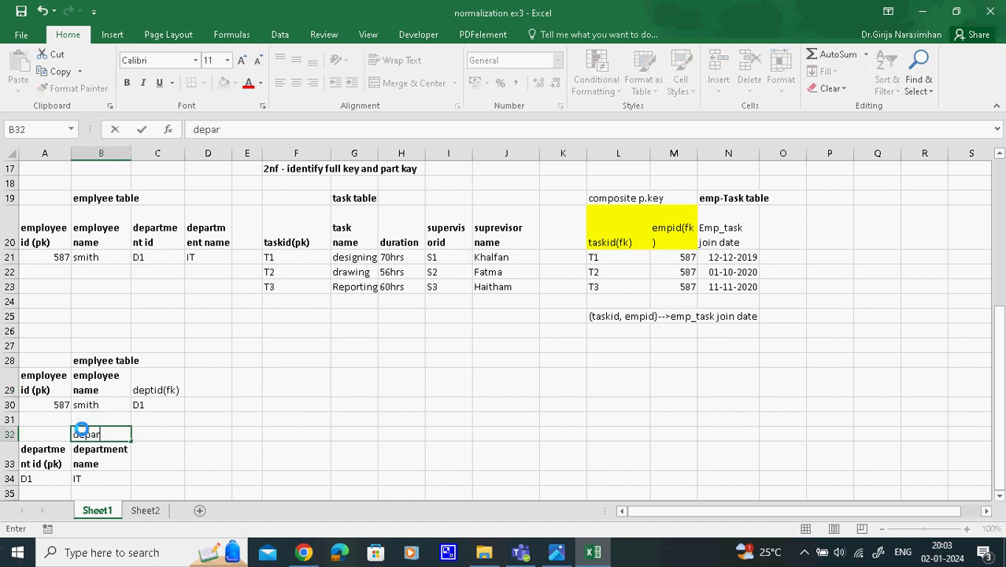
text(tment table)
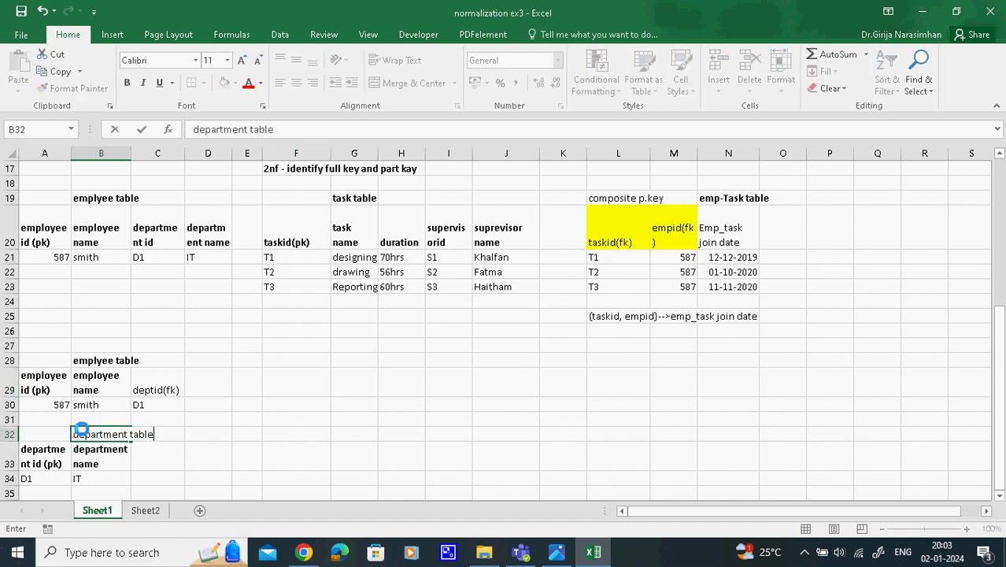
click(226, 463)
click(106, 438)
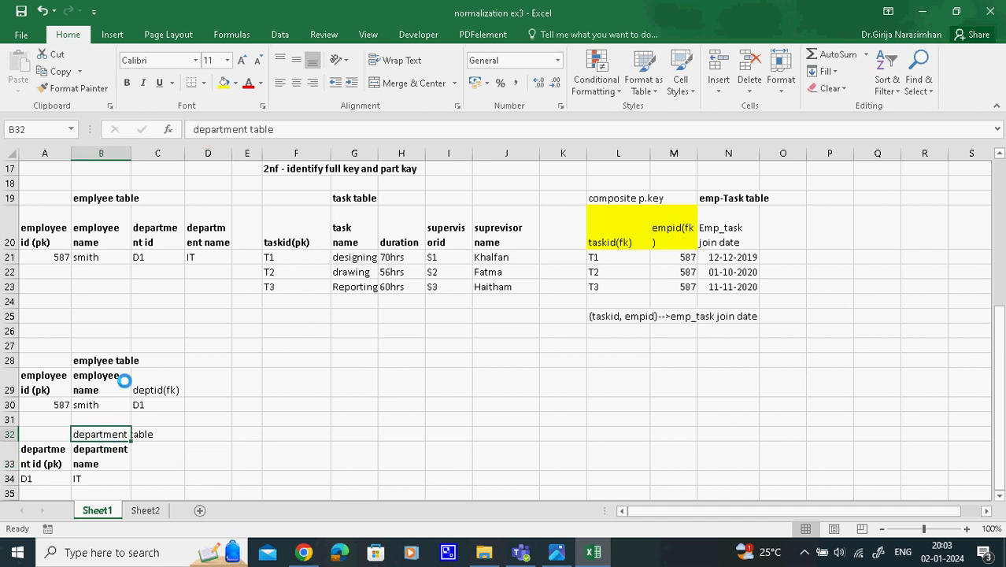
click(126, 82)
click(465, 452)
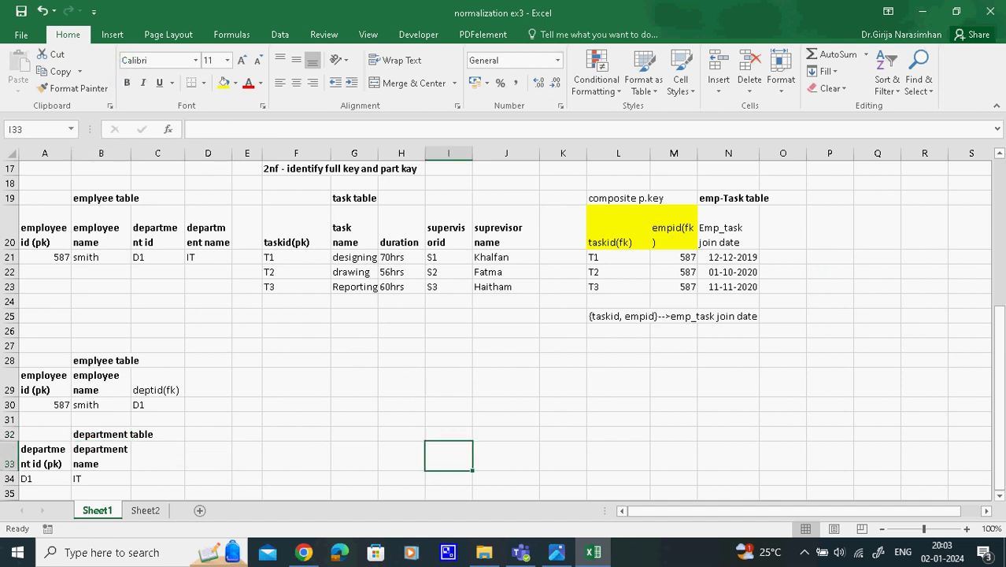
- Highlight the task table with taskid(pk), task name and duration in F28:H32
click(997, 201)
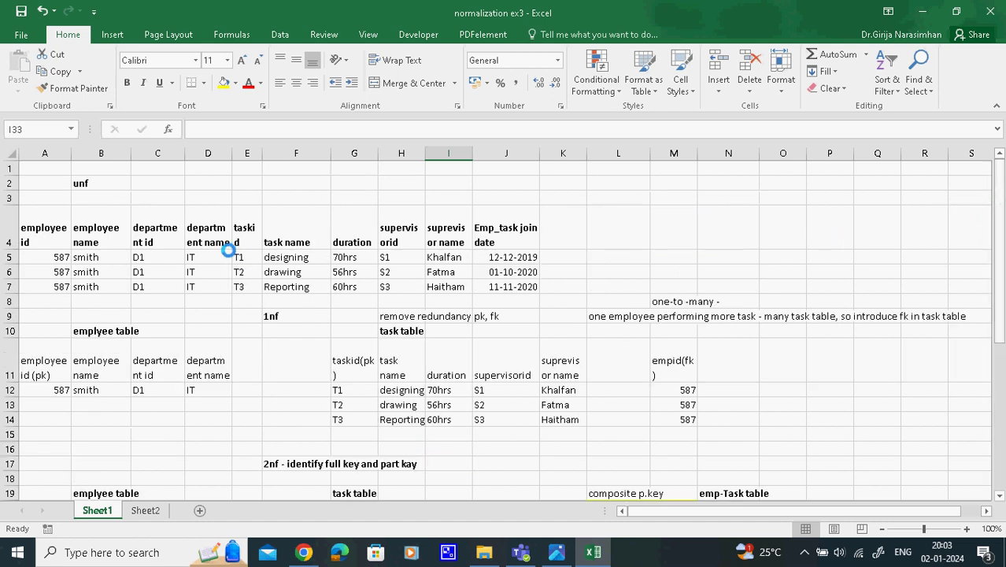
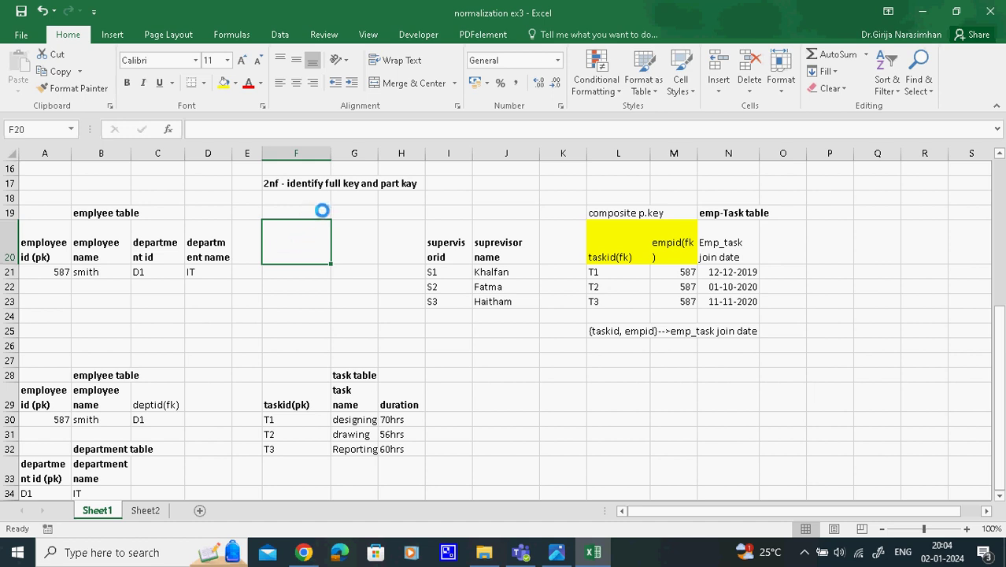
drag(291, 375, 403, 449)
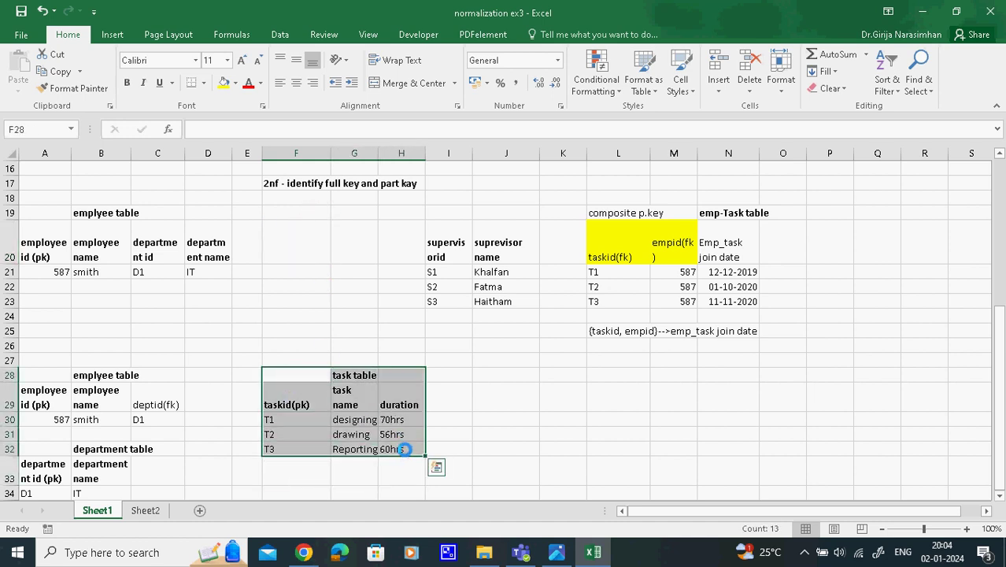
- Try to move the task table from F28:H32 to the area starting at G19
key(ctrl+c)
click(317, 231)
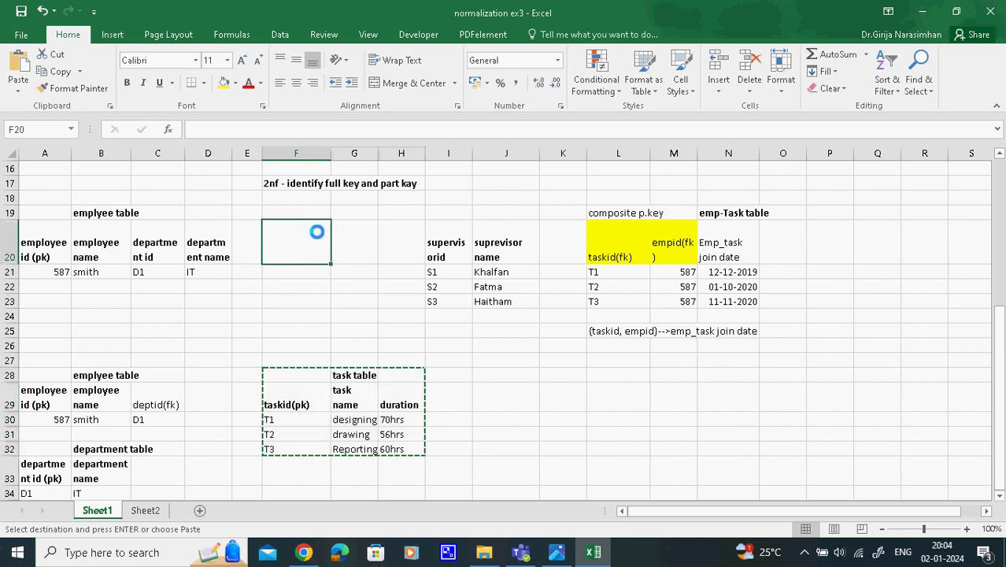
click(341, 212)
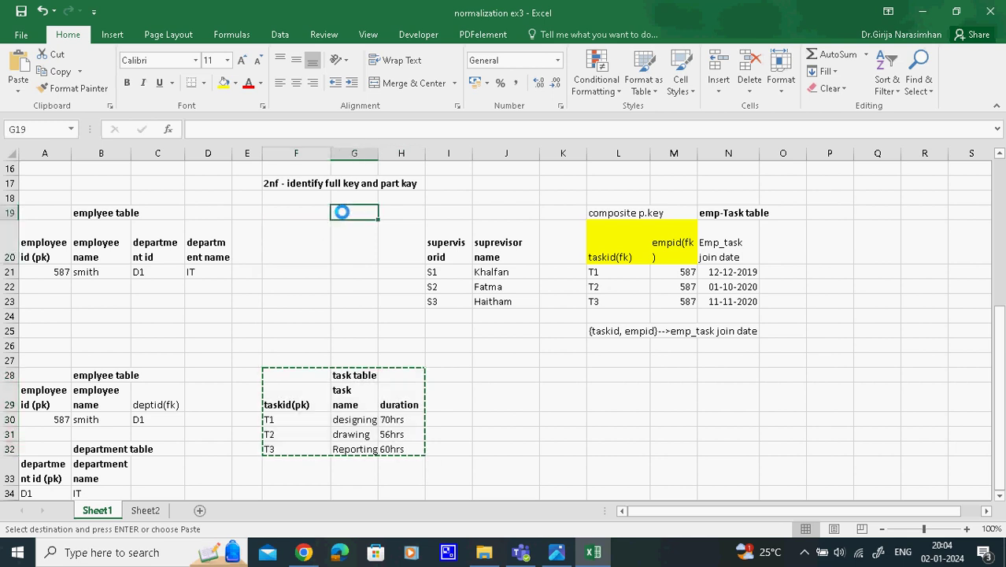
key(ctrl+v)
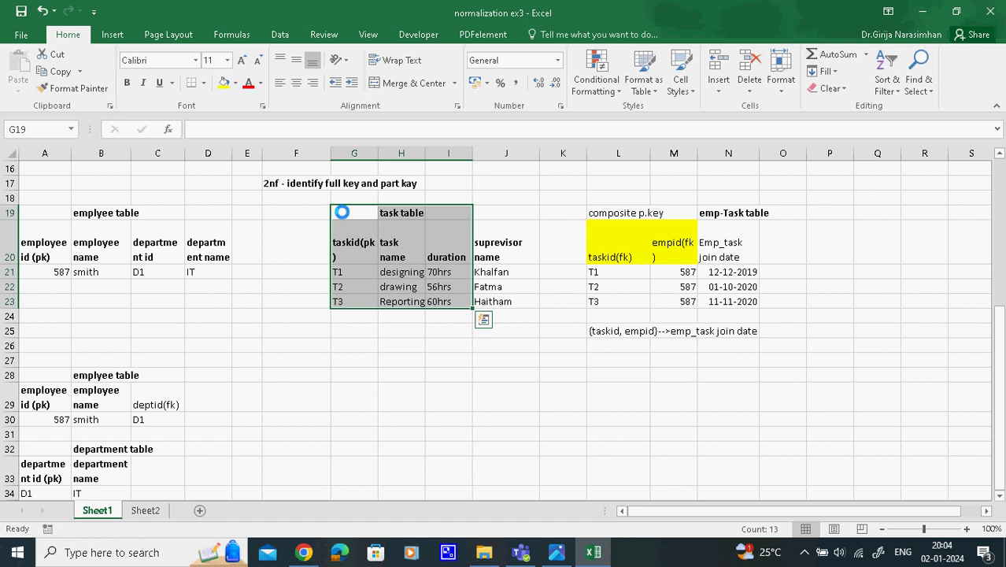
- Undo the last moves of the task table, back to its original place in F19:H23
key(ctrl+z)
key(ctrl+z)
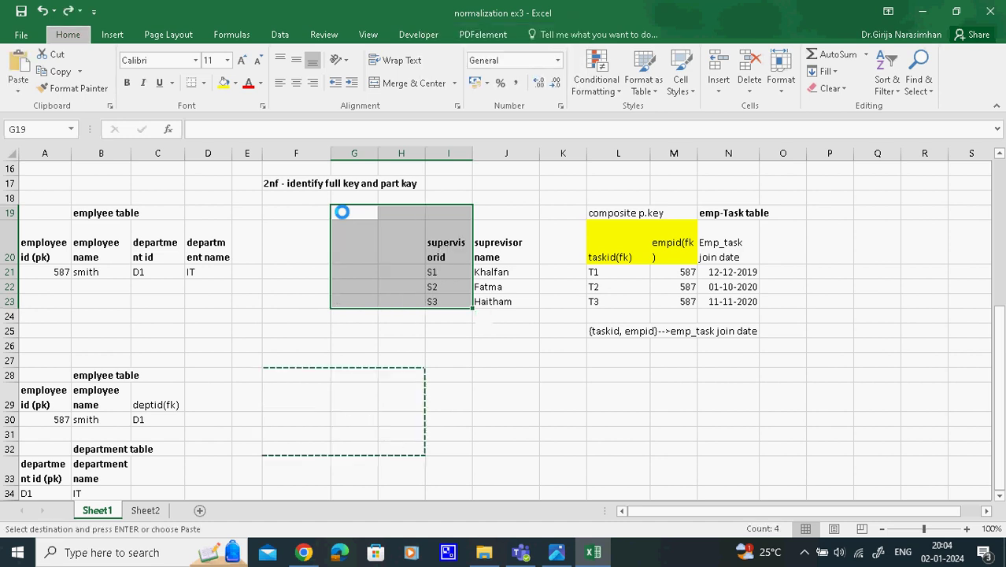
key(ctrl+z)
key(ctrl+c)
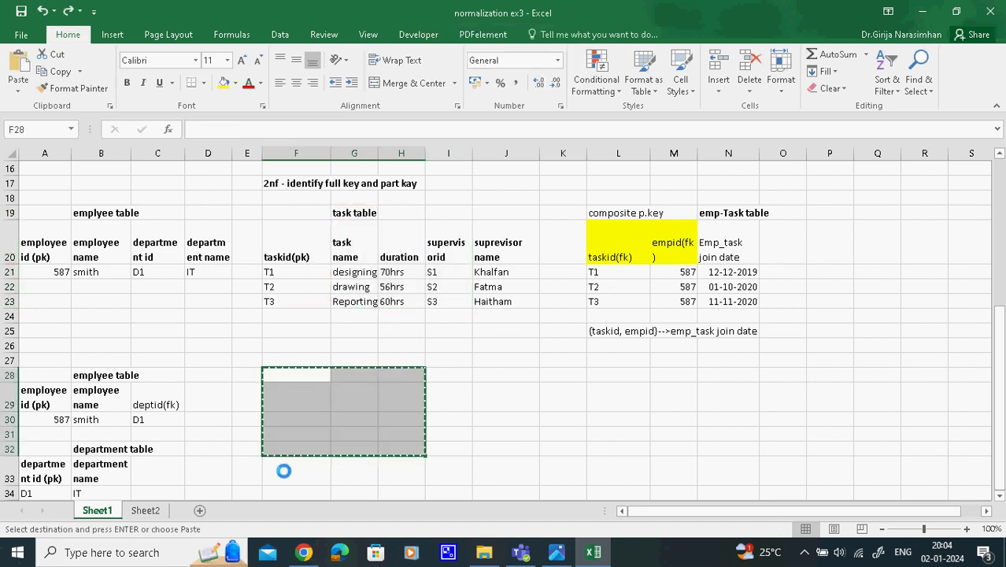
click(312, 370)
key(ctrl+v)
click(363, 405)
- Copy the task table with its title from F19:H23 to the area starting at F27
drag(277, 213, 396, 305)
key(ctrl+c)
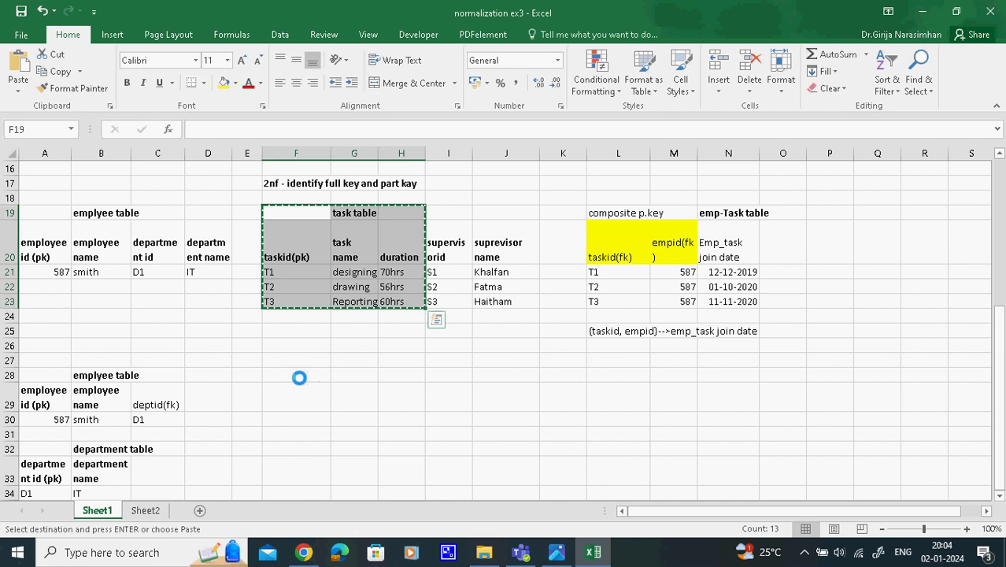
click(320, 364)
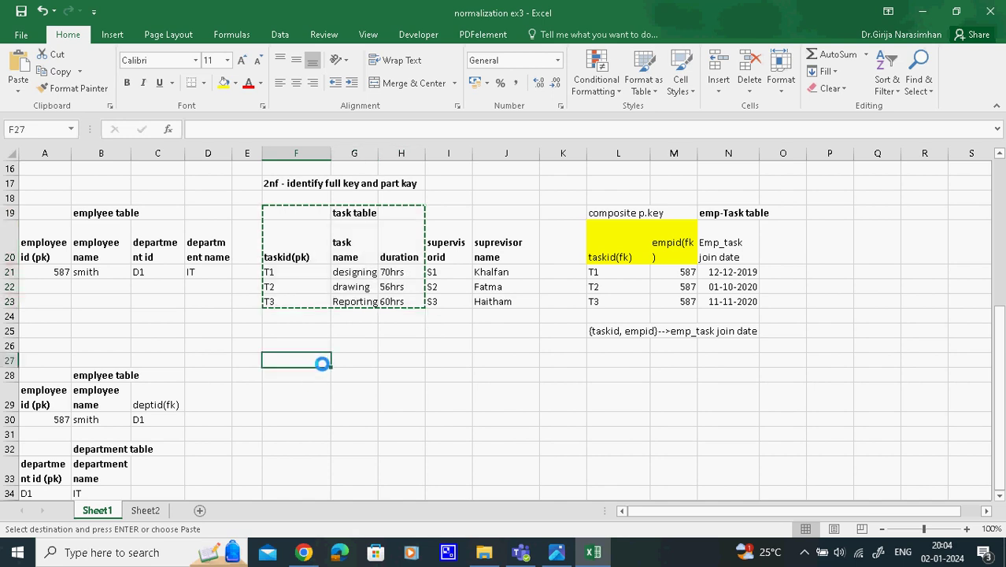
key(ctrl+v)
click(498, 419)
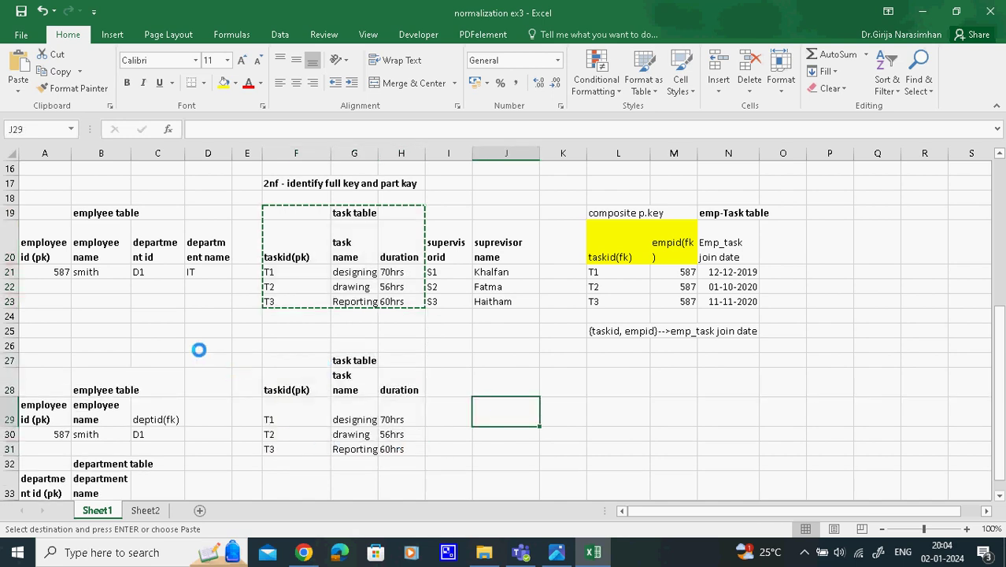
- Enter the heading "3nf" in cell G25 above the copied task table
click(327, 333)
click(375, 334)
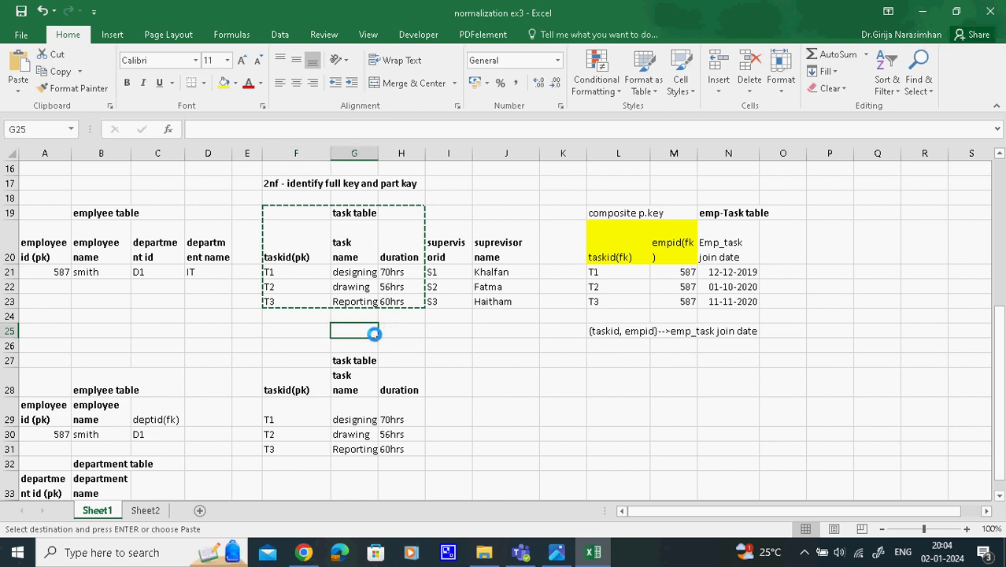
text(e)
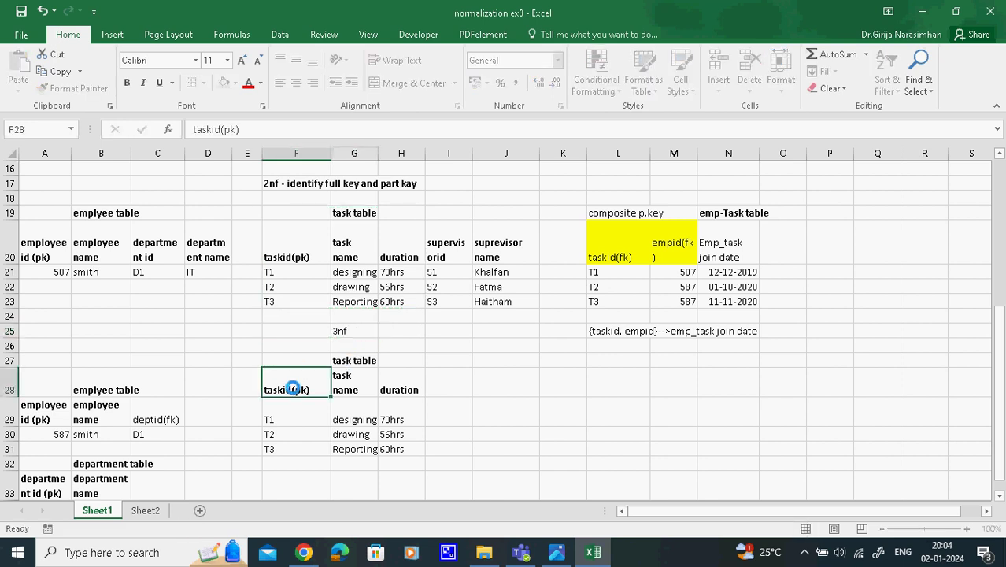
click(287, 386)
- Copy the supervisor id and name data from I20:J23 to the area starting at F34
drag(437, 244, 506, 300)
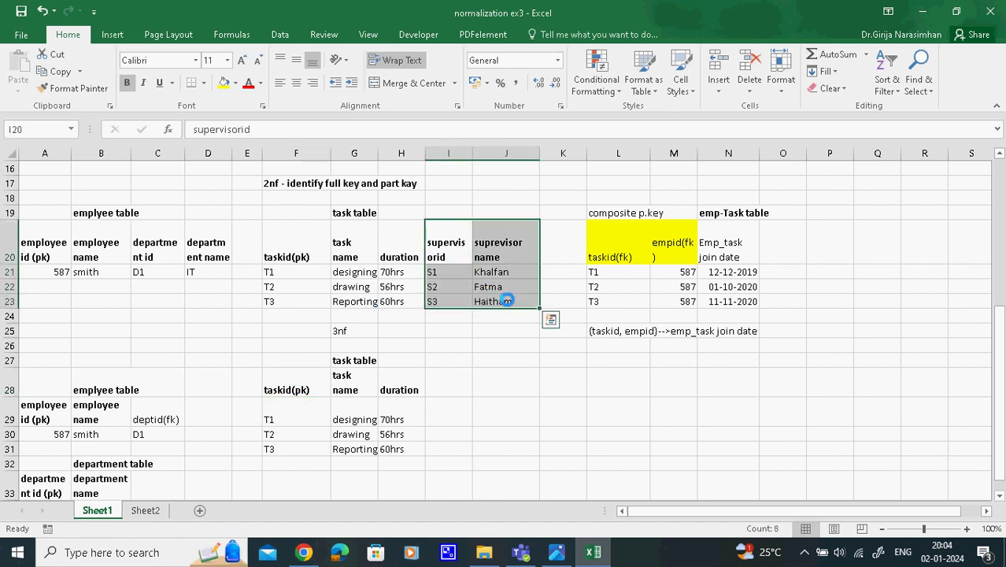
key(ctrl+c)
click(996, 486)
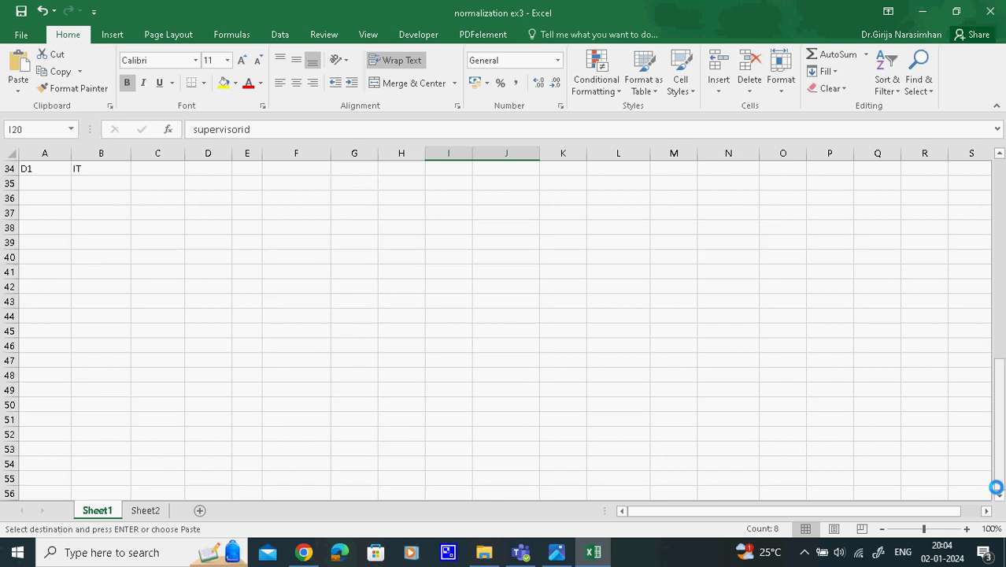
click(996, 241)
click(291, 492)
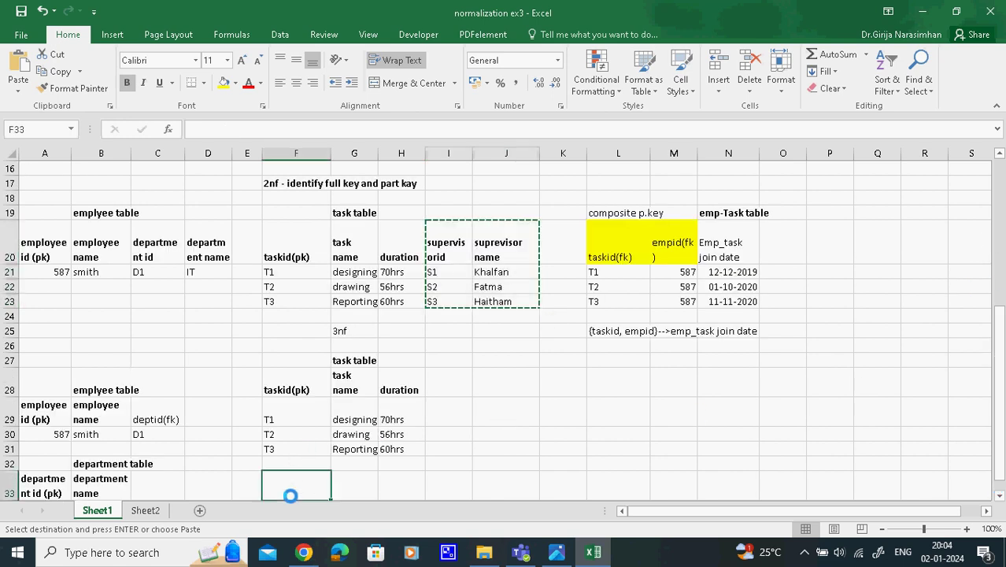
scroll(996, 496, down, 1)
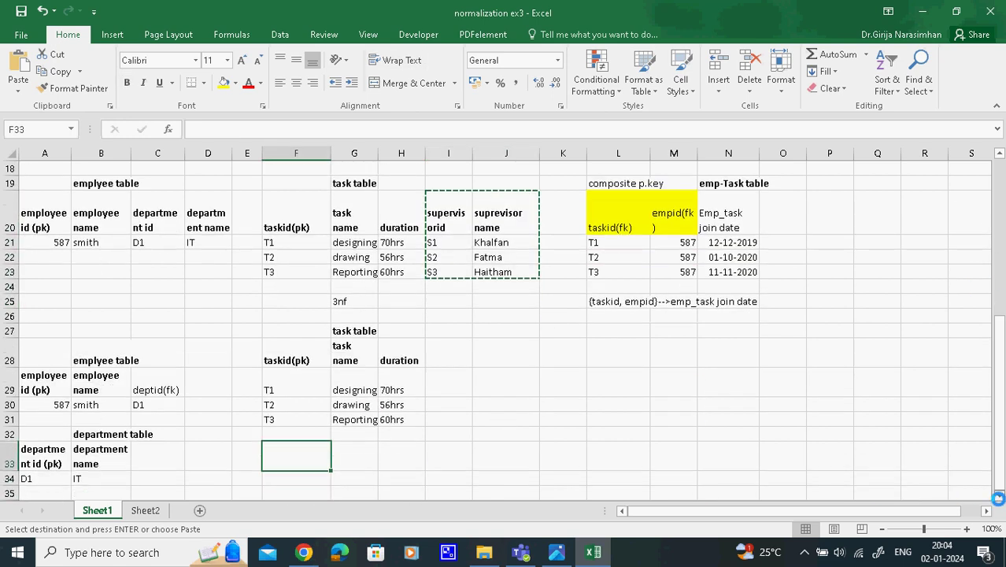
click(294, 463)
key(ctrl+v)
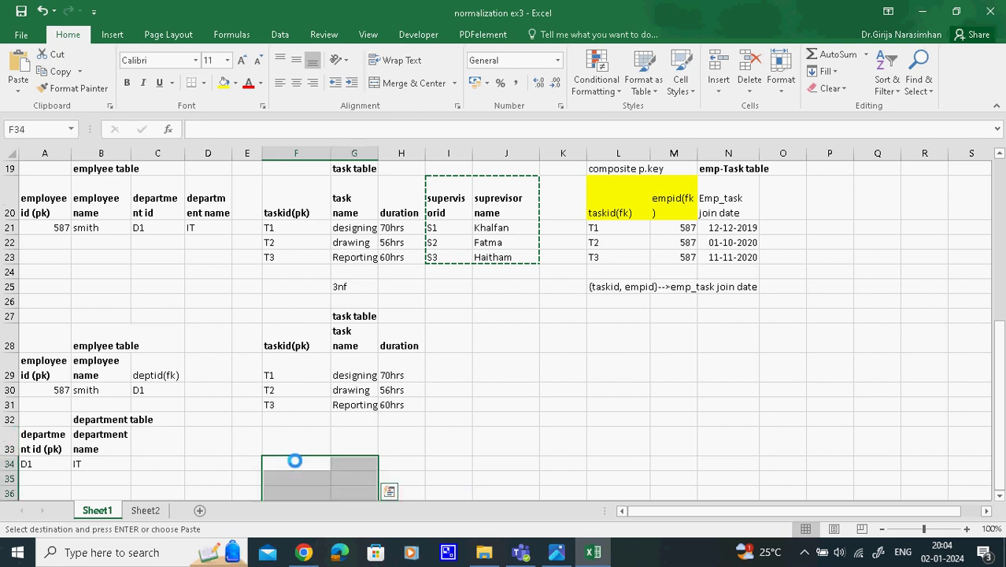
- Add the column header "supervisor_id" in cell I28 of the new task table
click(442, 348)
key(Escape)
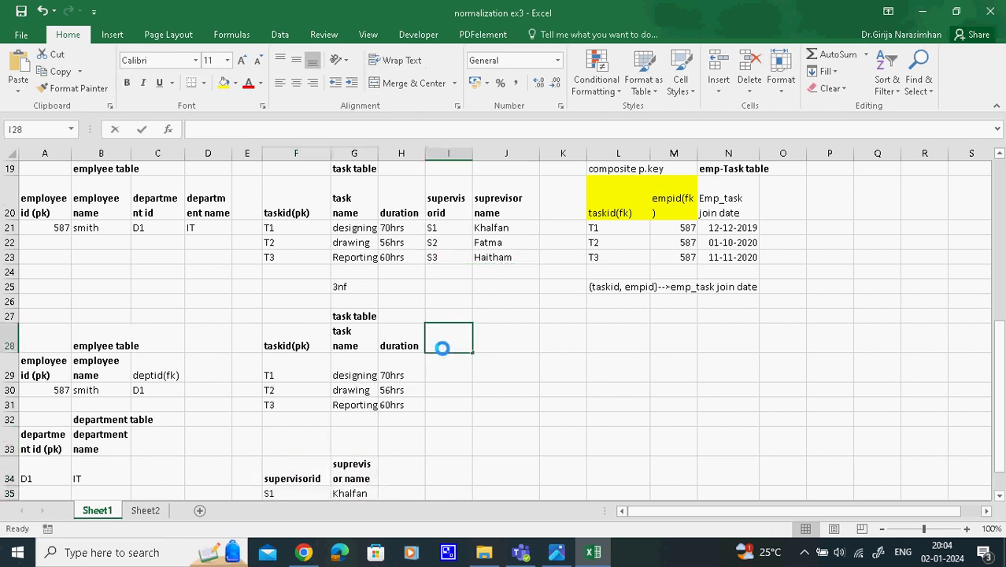
text(supervisor_id)
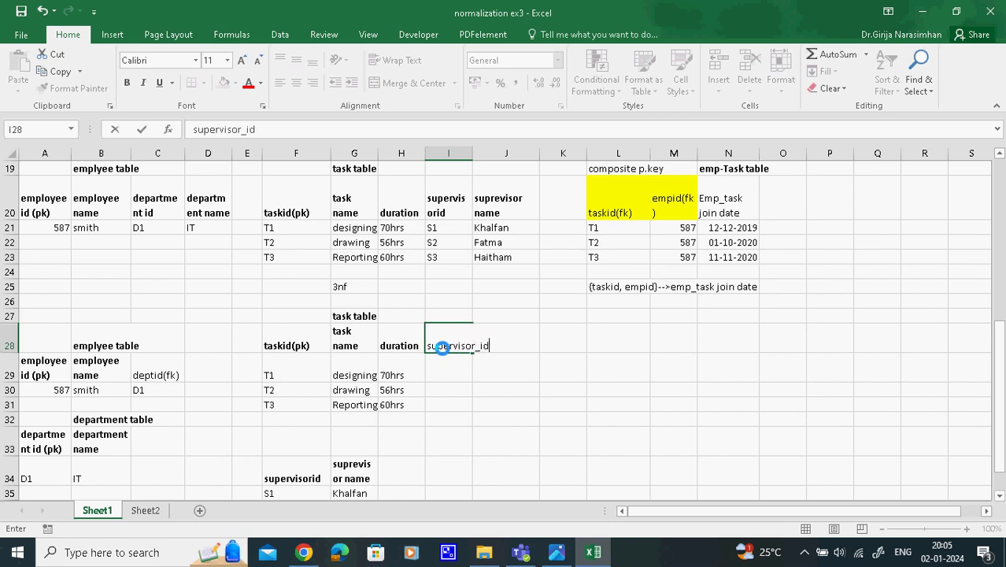
key(Return)
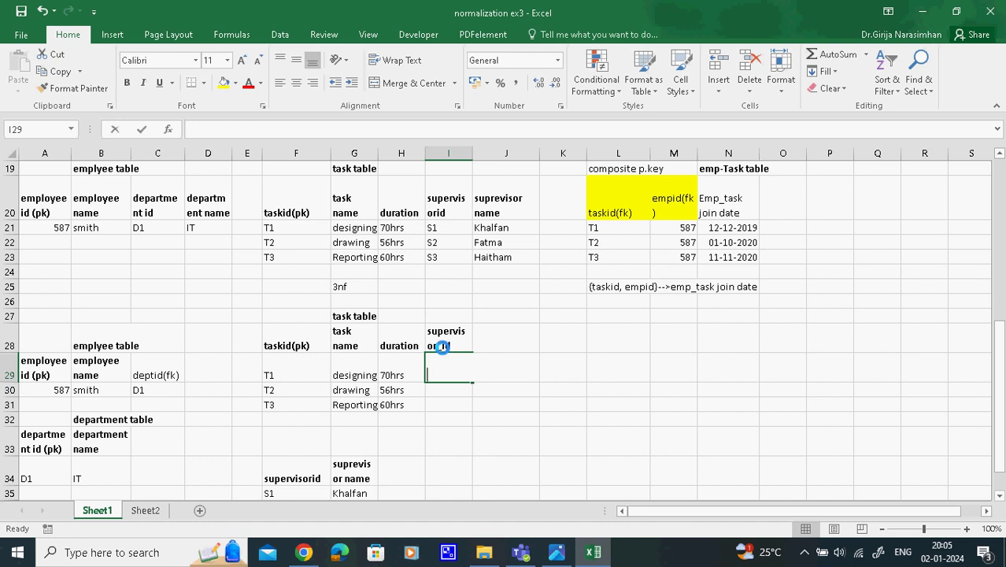
- Fill I29:I31 of the task table with the supervisor ids S1 to S3 copied from F35:F37
text(S)
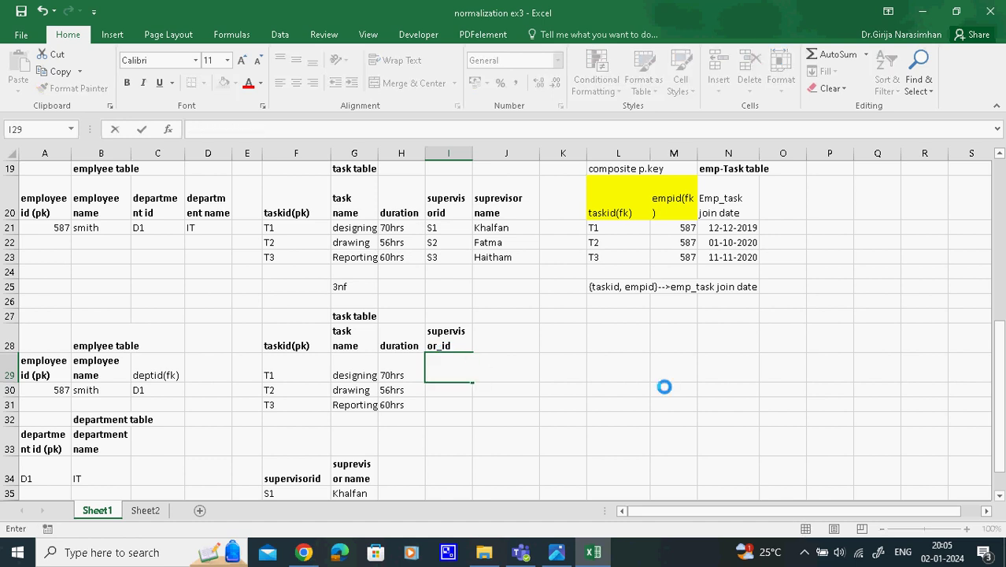
drag(996, 424, 997, 430)
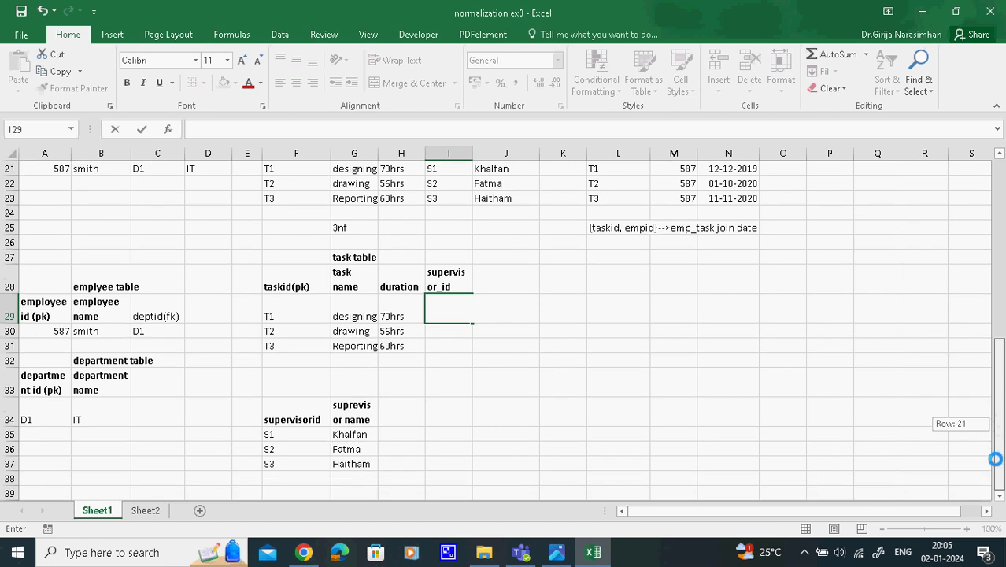
drag(268, 436, 270, 462)
key(ctrl+c)
click(433, 307)
key(ctrl+v)
- Mark the supervisor_id header in cell I28 as a foreign key by appending "(fk)"
click(456, 276)
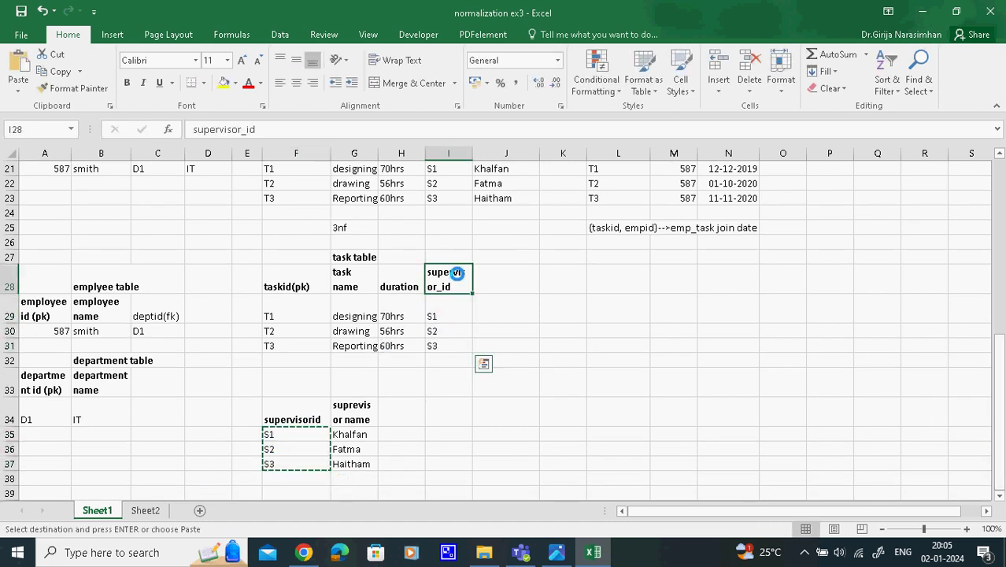
click(318, 137)
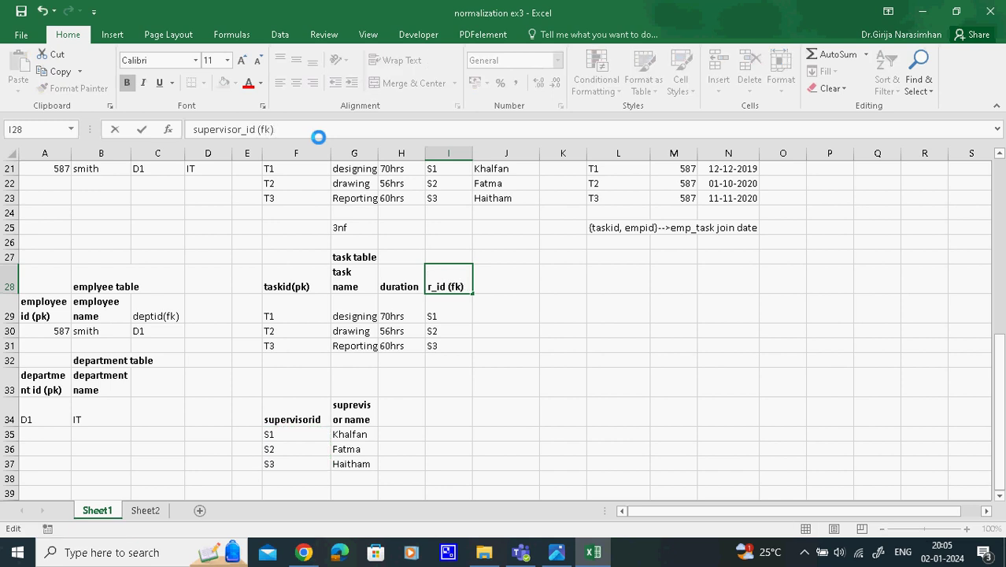
click(124, 340)
click(269, 317)
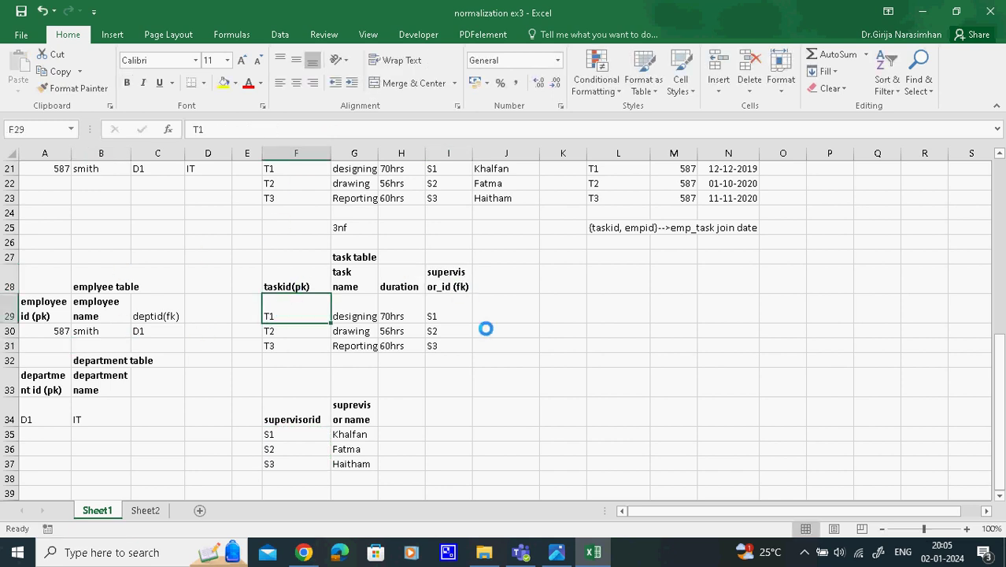
click(356, 256)
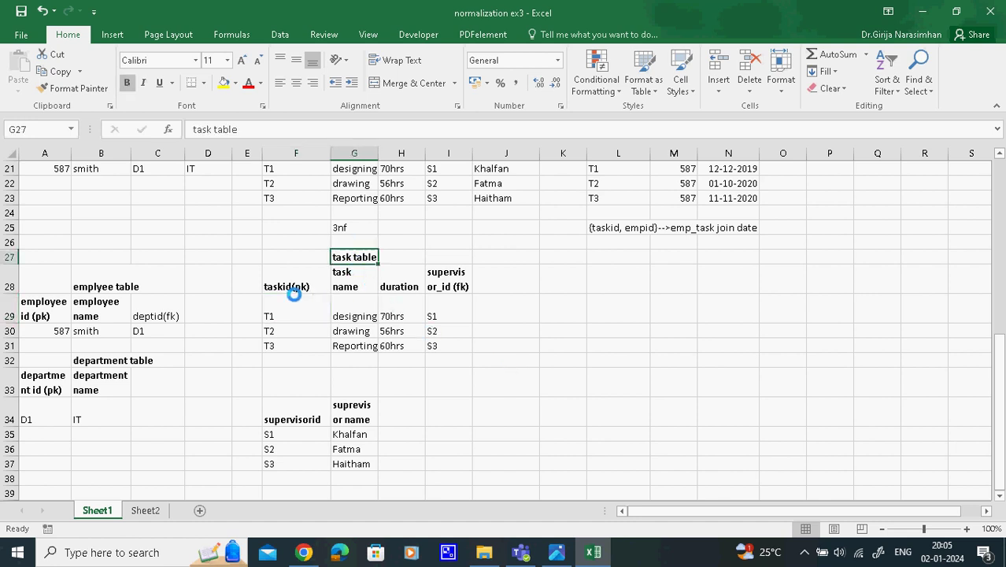
click(446, 279)
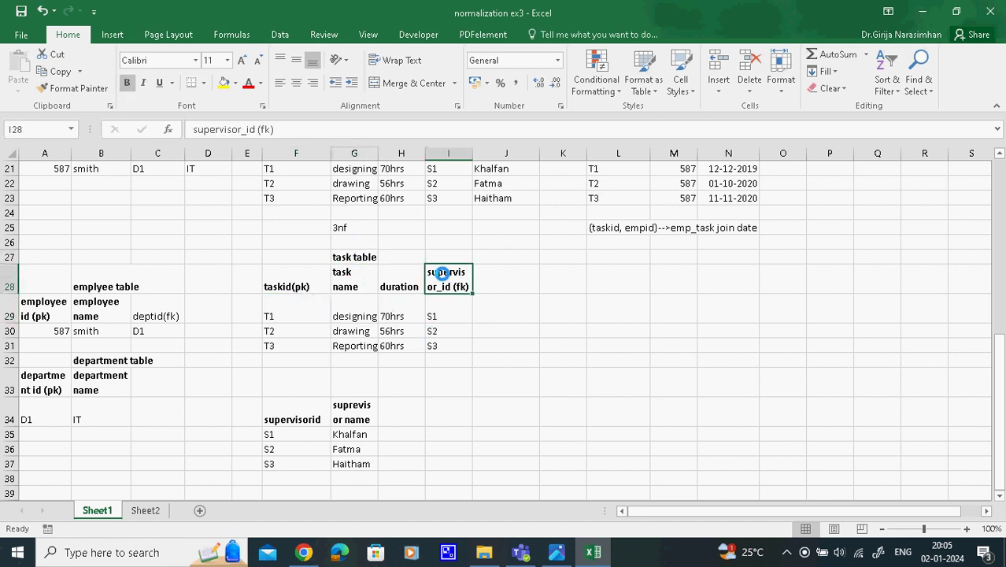
- Enter the title "supervisor table" in cell G33 above the supervisor data
click(340, 402)
click(361, 383)
text(supervisor table)
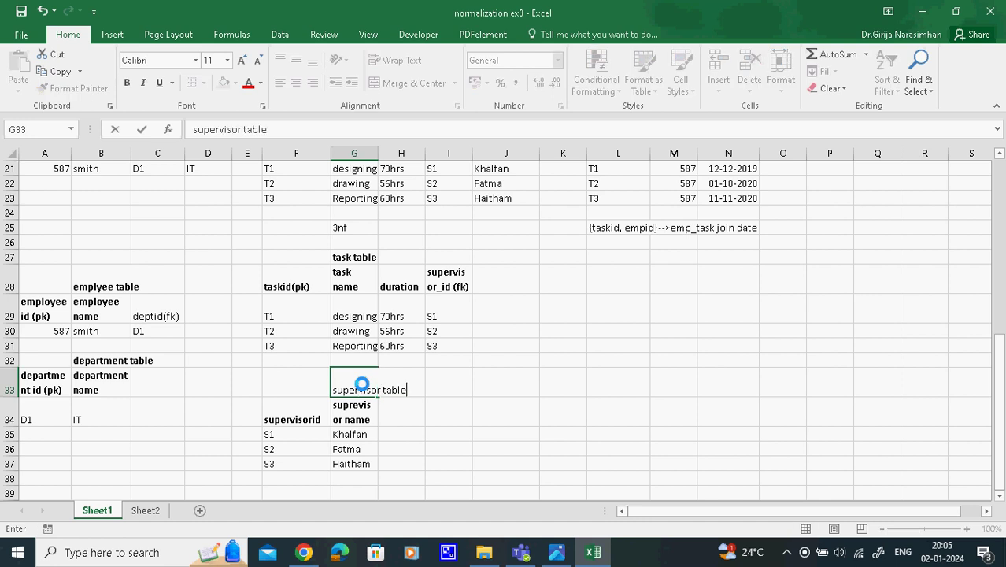
- Mark the supervisorid header in cell F34 as the primary key by appending "(pk)"
click(309, 424)
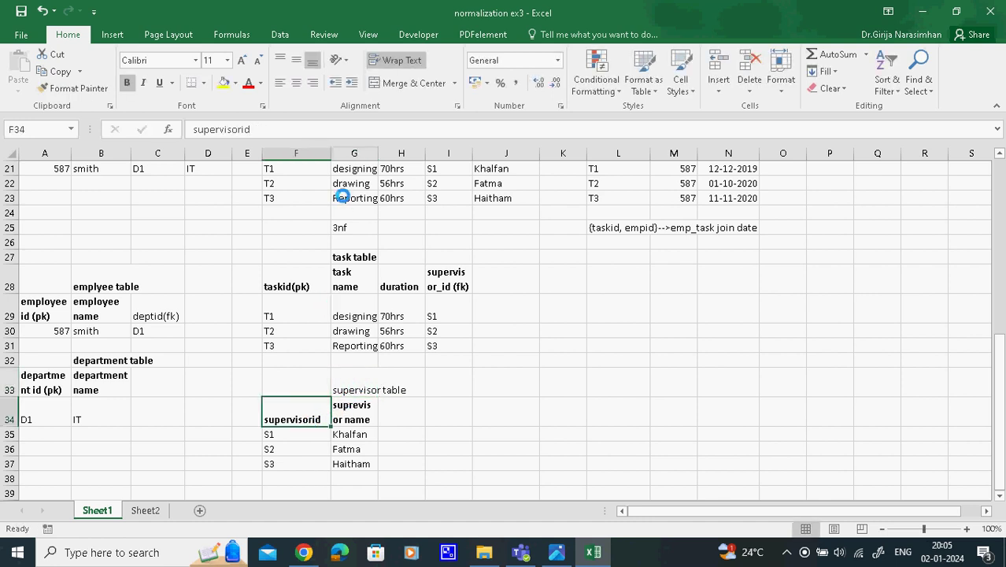
click(301, 124)
text((pk))
key(Return)
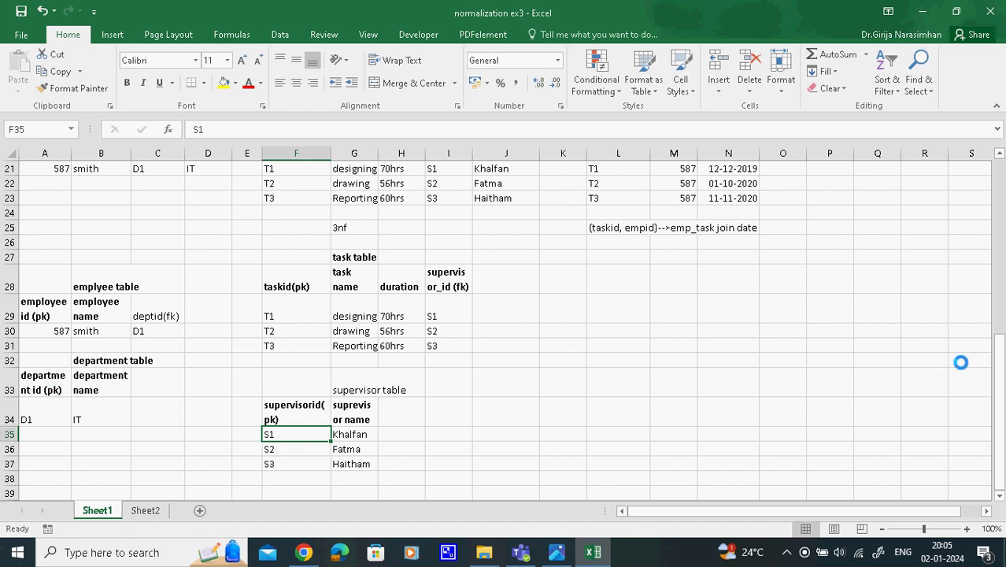
- Copy the taskid, empid and join date data from L20:N24 to the area starting at L28
drag(998, 350, 998, 331)
click(634, 245)
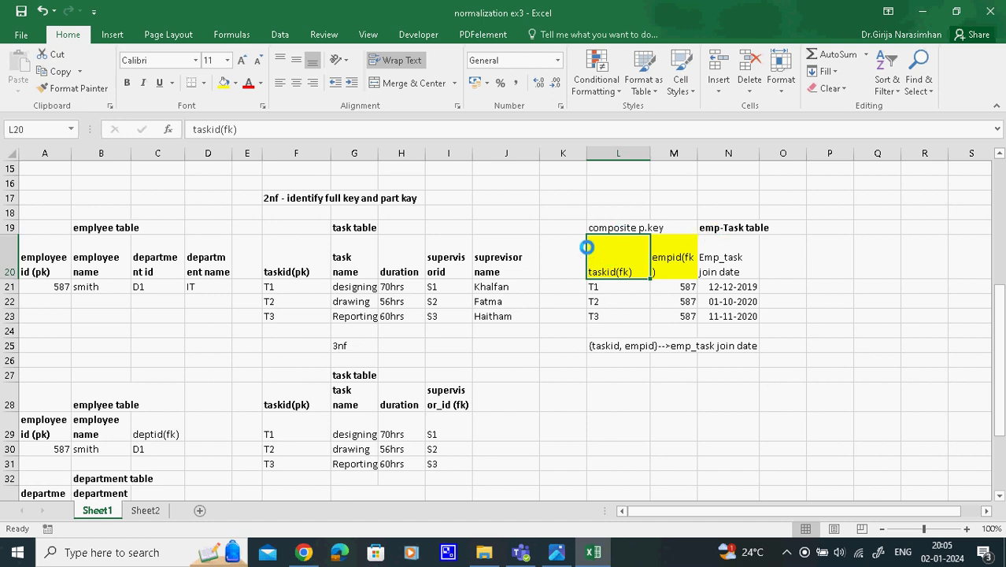
drag(594, 243, 746, 325)
key(ctrl+c)
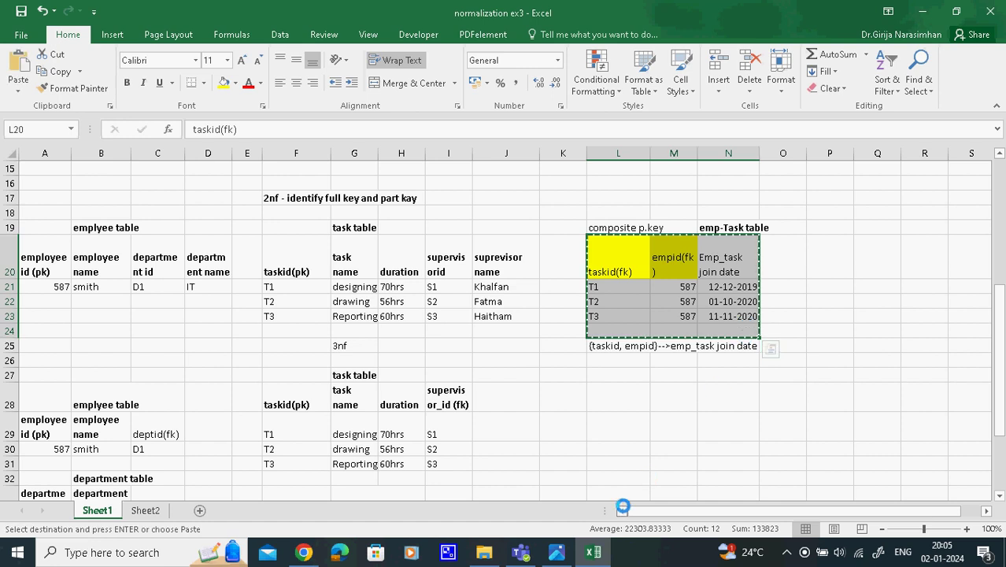
click(629, 402)
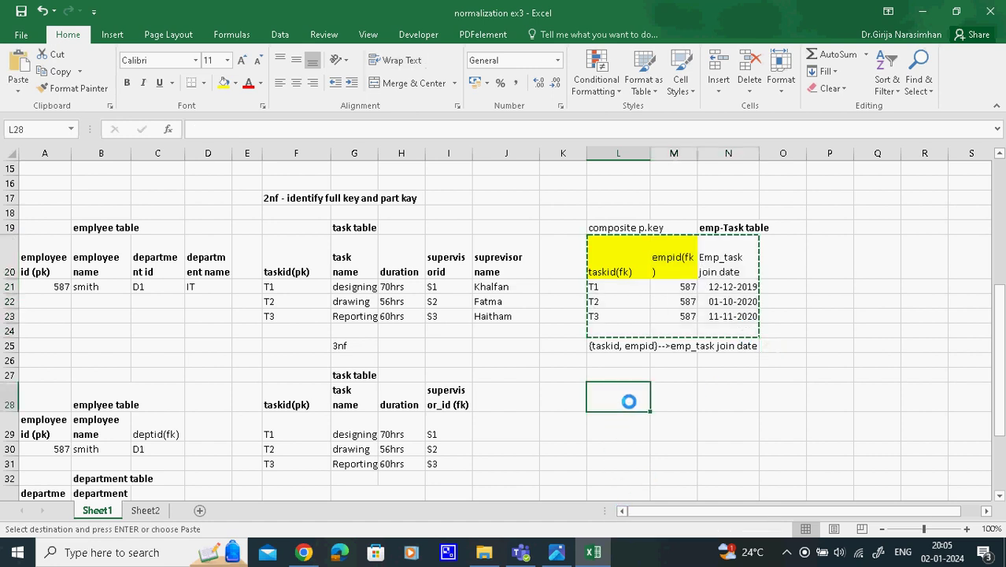
key(ctrl+v)
- Copy the title "emp-Task table" from N19 to cell M27 above the copied data
click(731, 225)
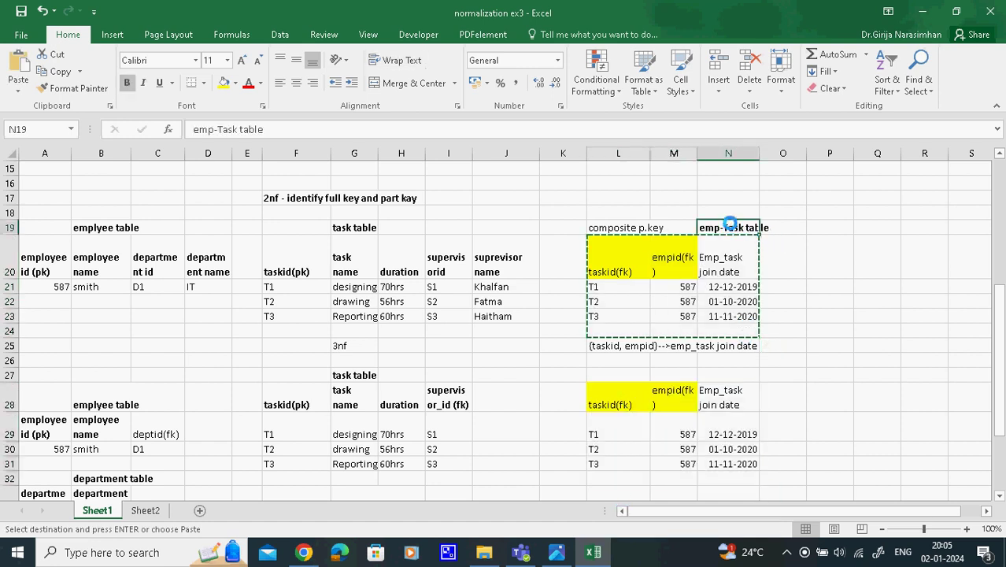
key(Escape)
key(ctrl+c)
click(669, 375)
key(ctrl+v)
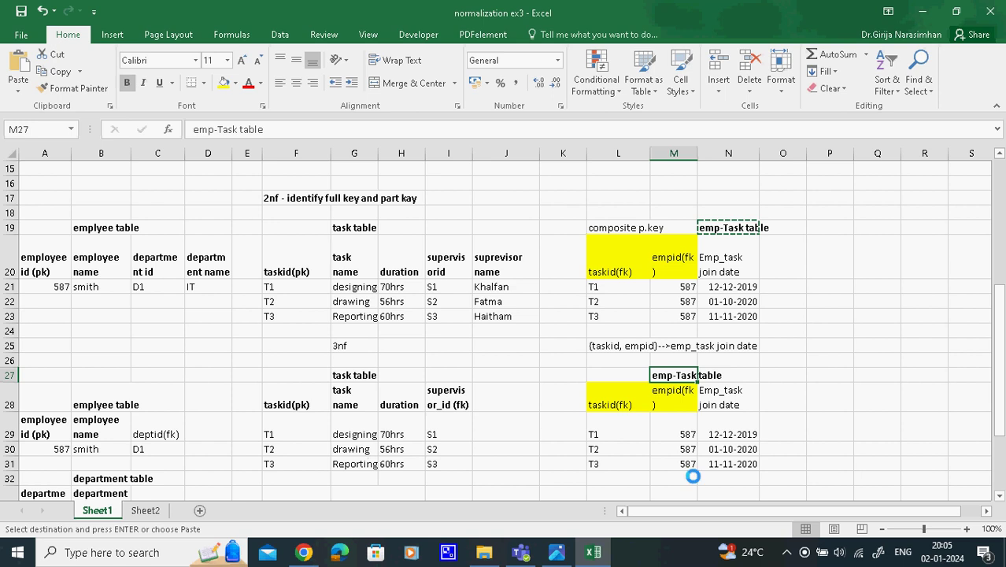
- Make the "supervisor table" title in cell G33 bold
drag(997, 423, 997, 435)
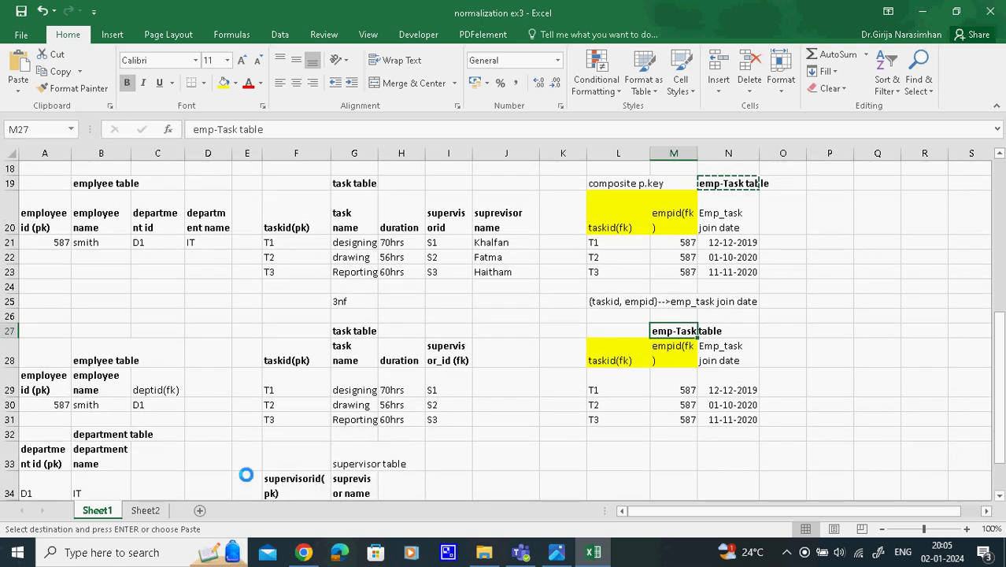
click(360, 467)
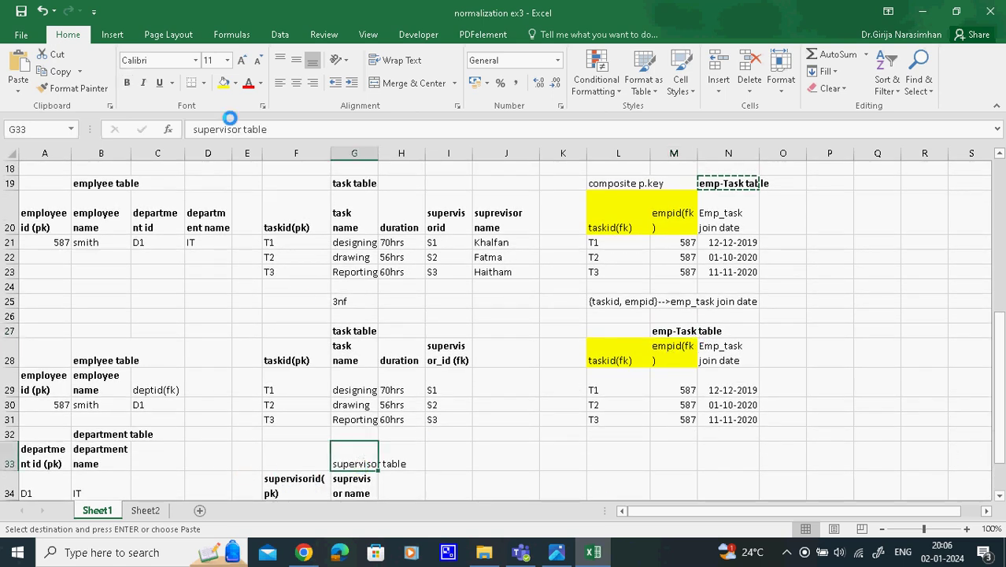
click(126, 82)
click(433, 417)
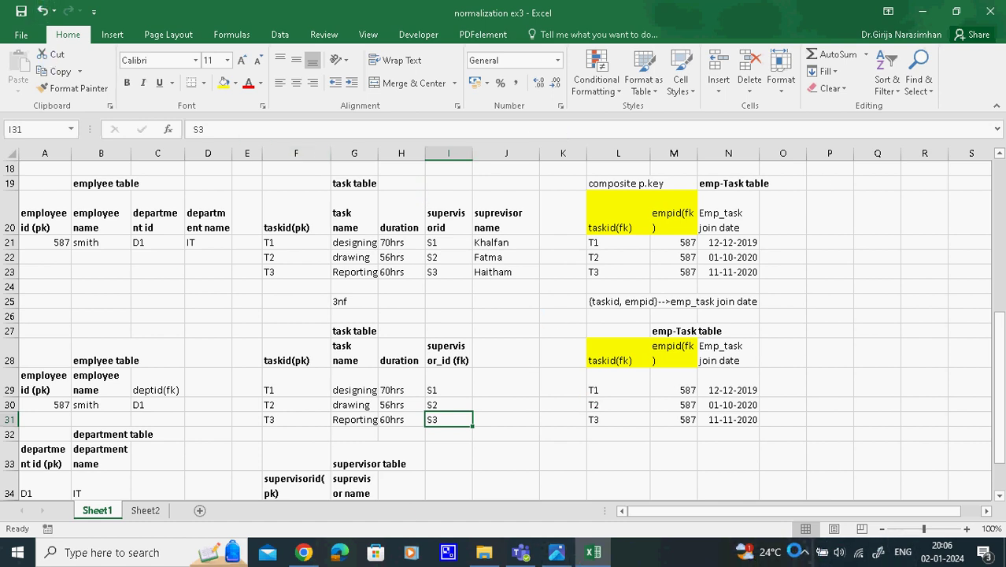
click(805, 551)
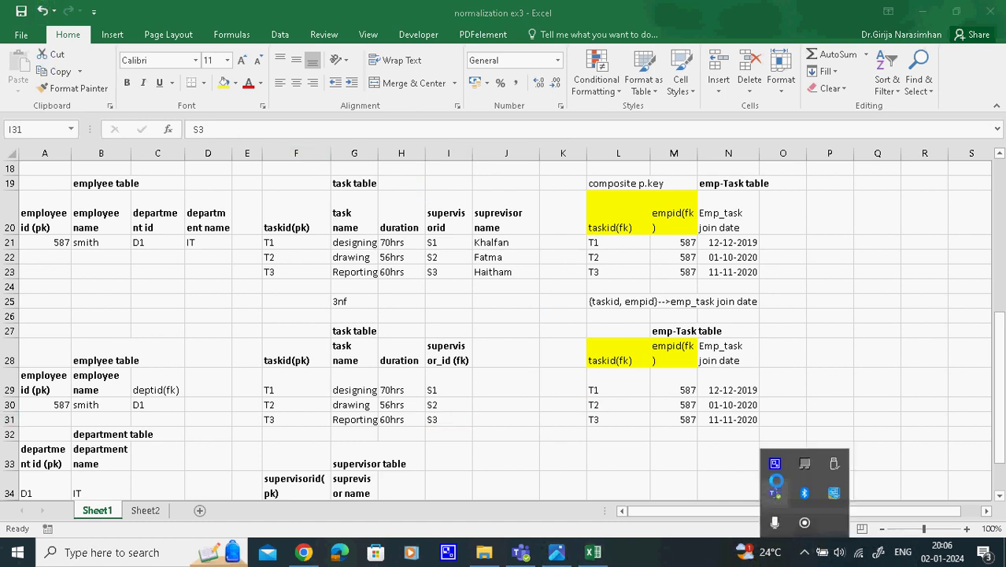